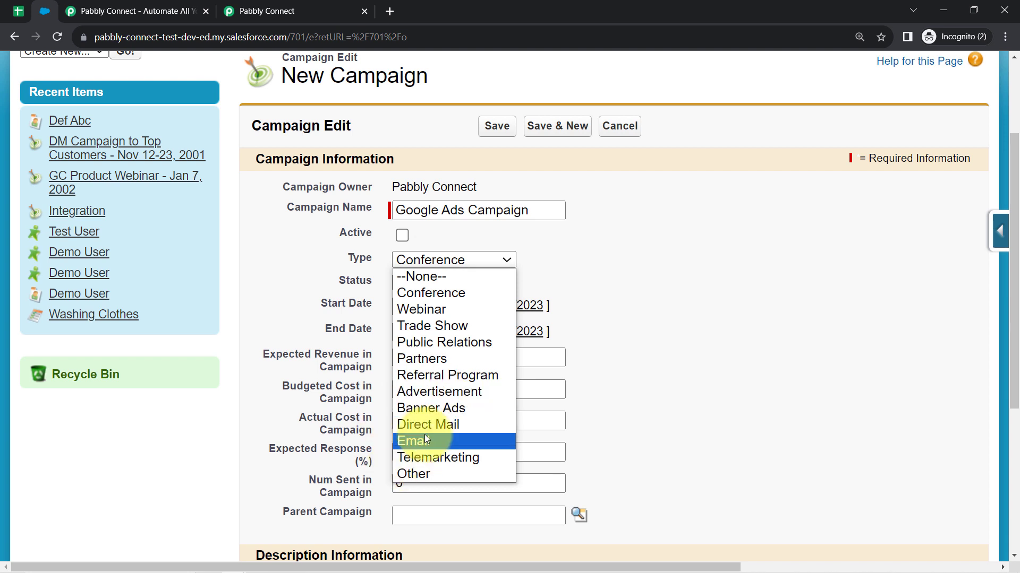
Set the new campaign's type to Banner Ads and its status to Planned.
click(440, 408)
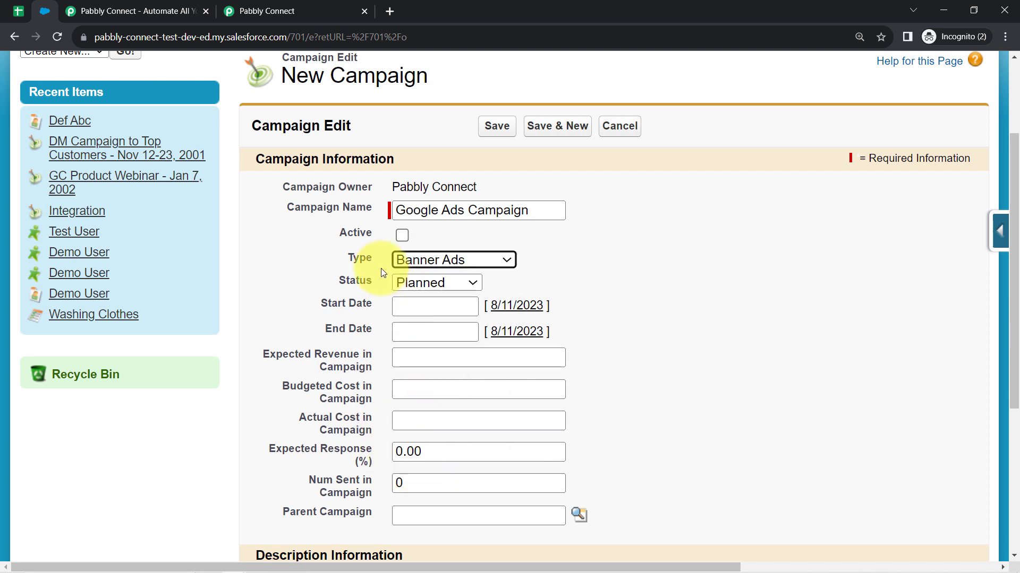
click(411, 281)
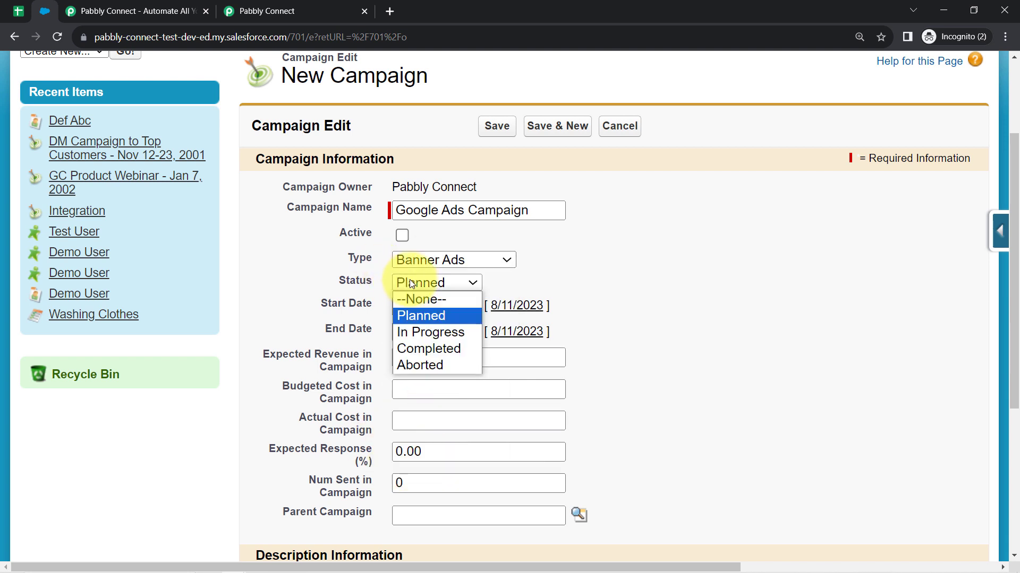
click(427, 317)
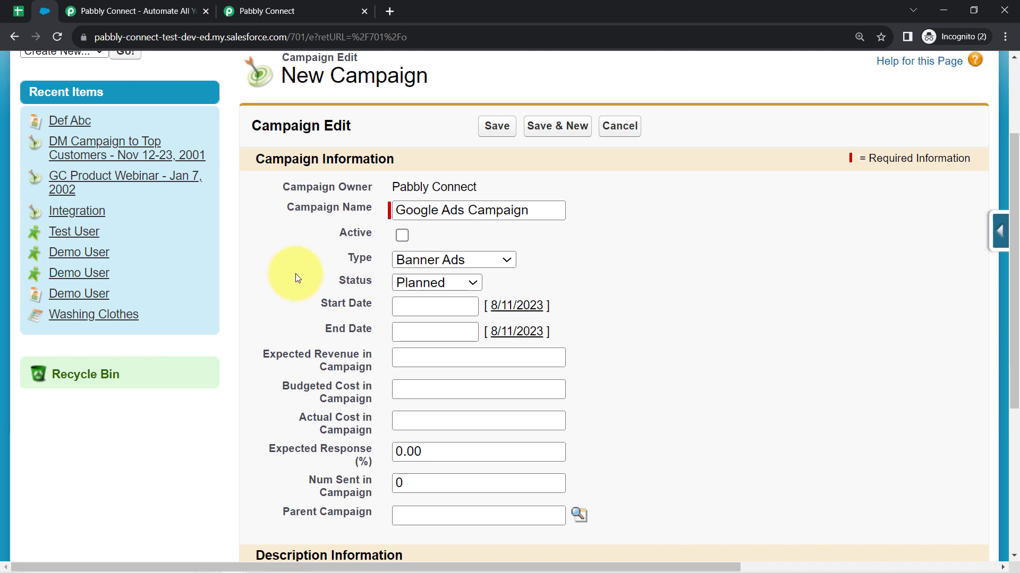
Set the campaign's start date to 8/14/2023 and its end date to 8/31/2023.
click(404, 308)
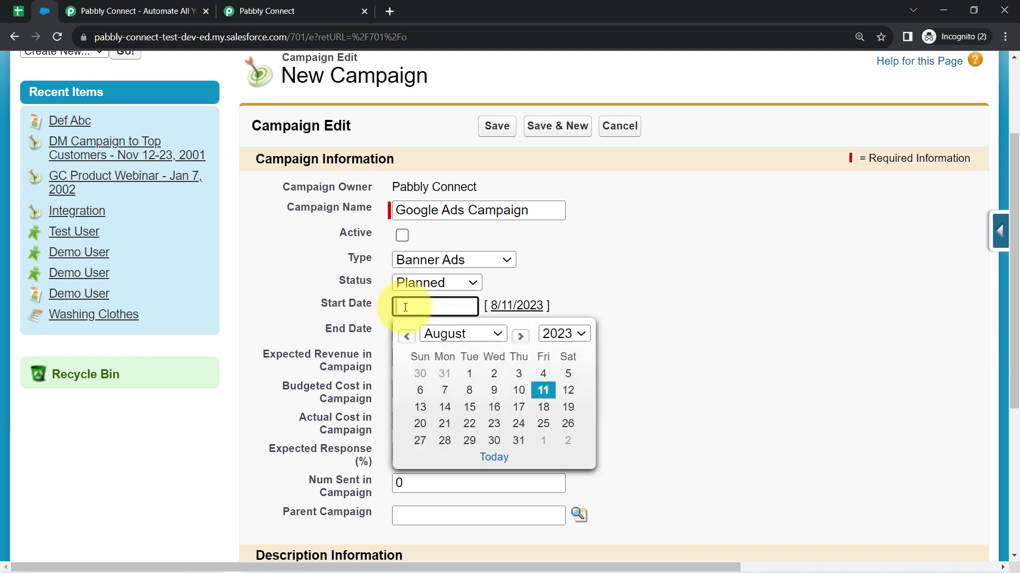
click(445, 409)
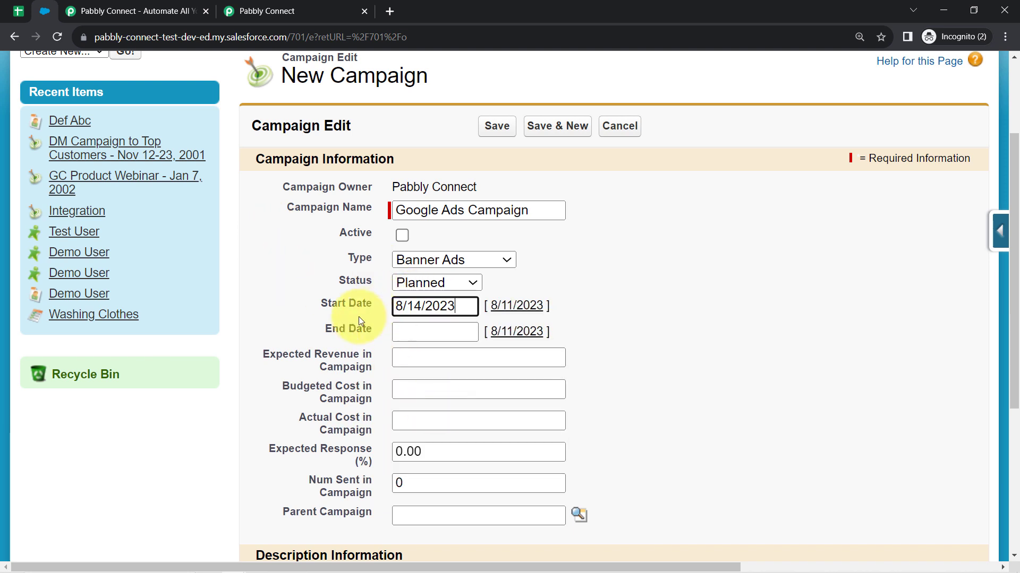
click(407, 333)
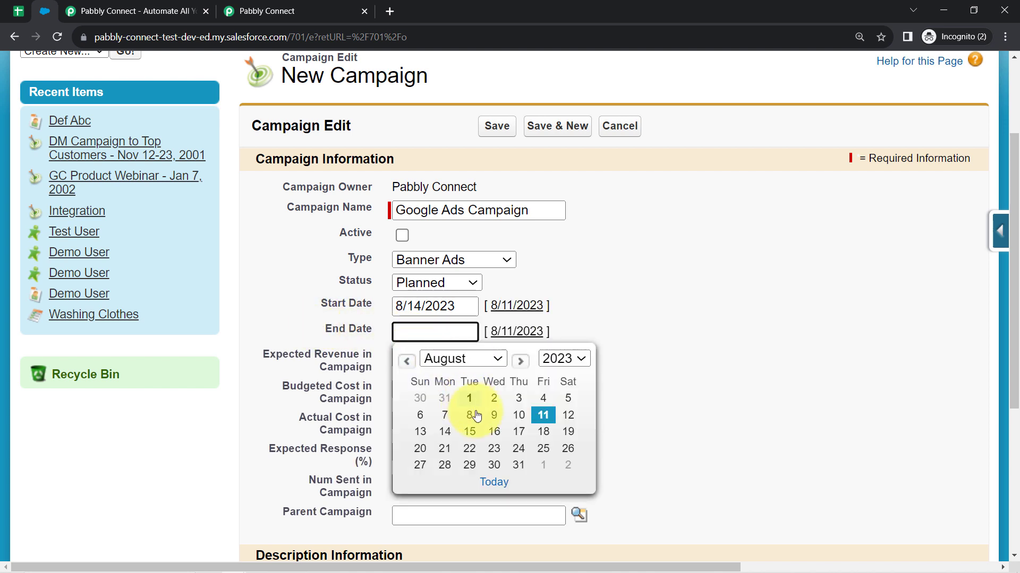
click(519, 466)
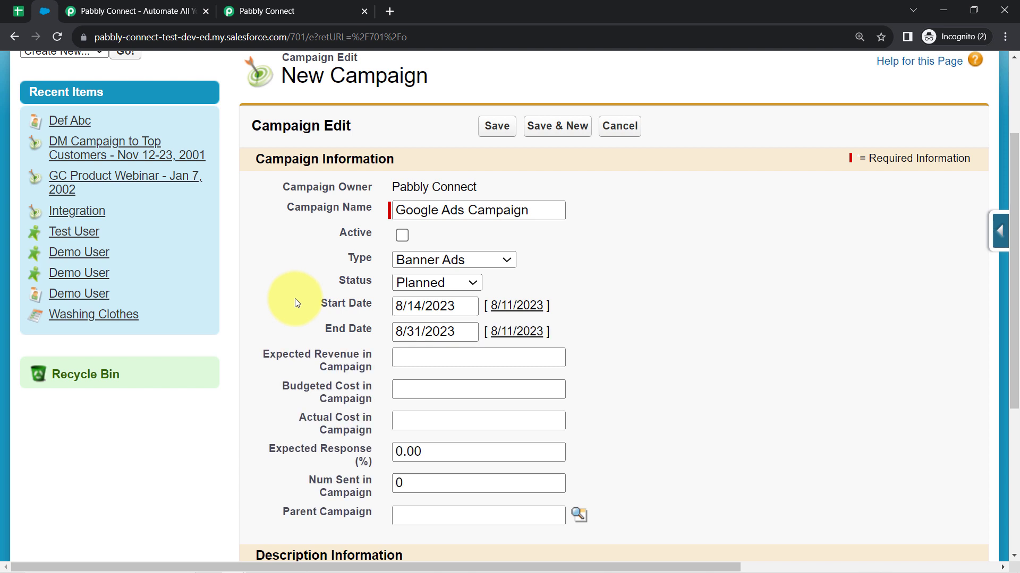
Enter the campaign's expected revenue as $5000, budgeted cost as $1000 and expected response as 7.00%.
scroll(293, 298, down, 2)
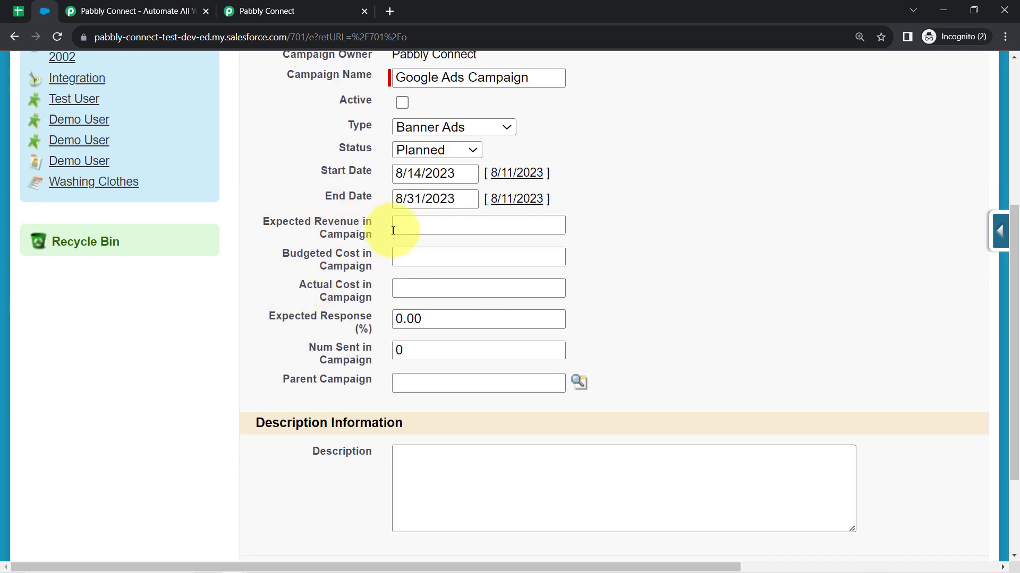
click(409, 228)
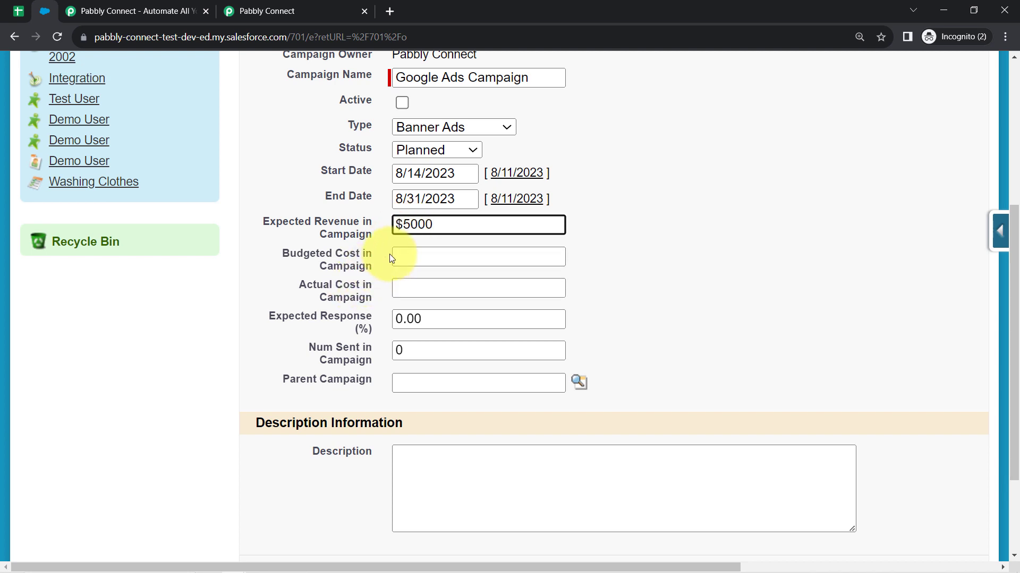
click(412, 253)
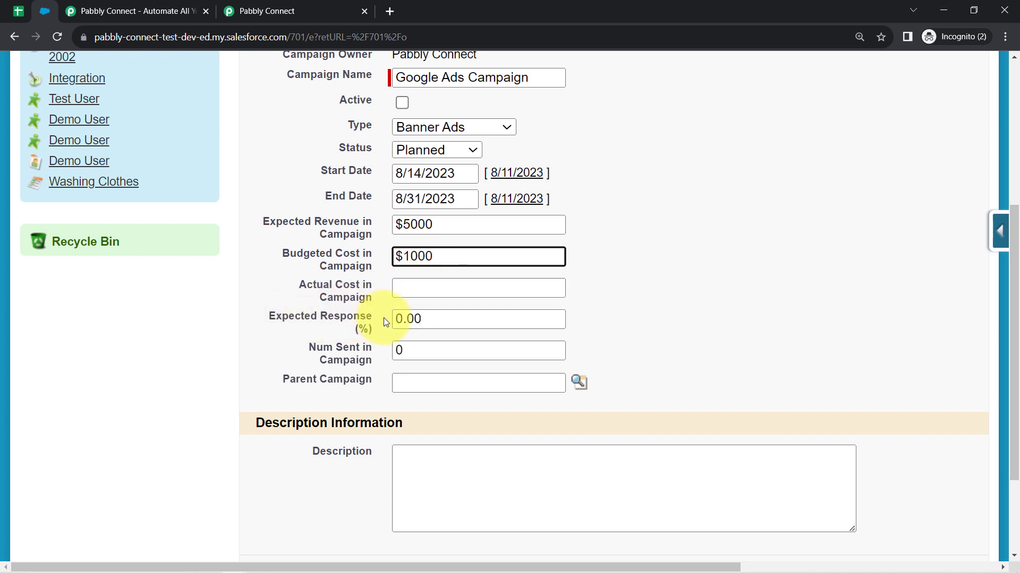
click(399, 319)
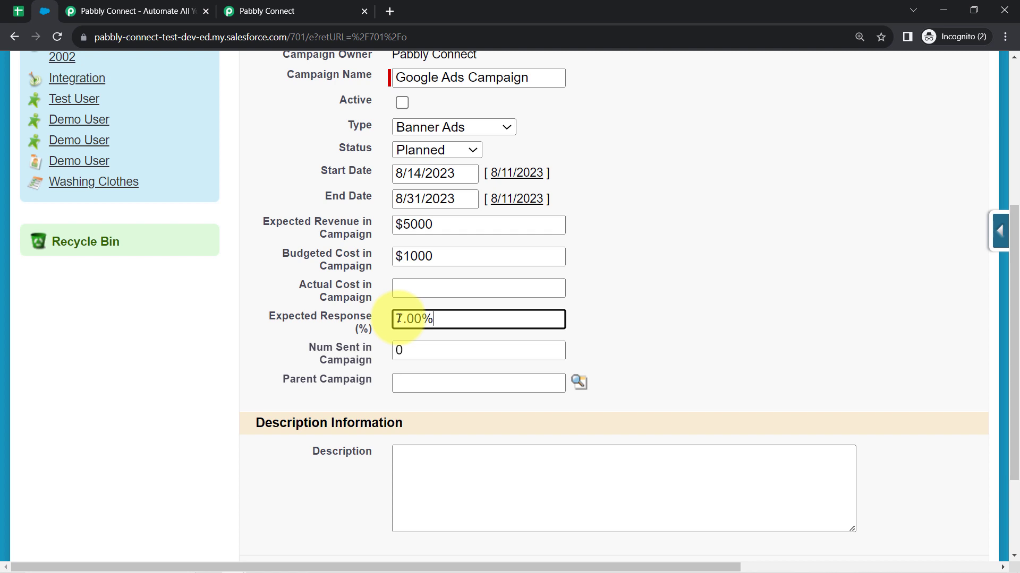
Describe the campaign as "Collecting the Contact/Leads via Google Ads Campaign" and save it.
scroll(401, 402, up, 1)
scroll(465, 387, down, 3)
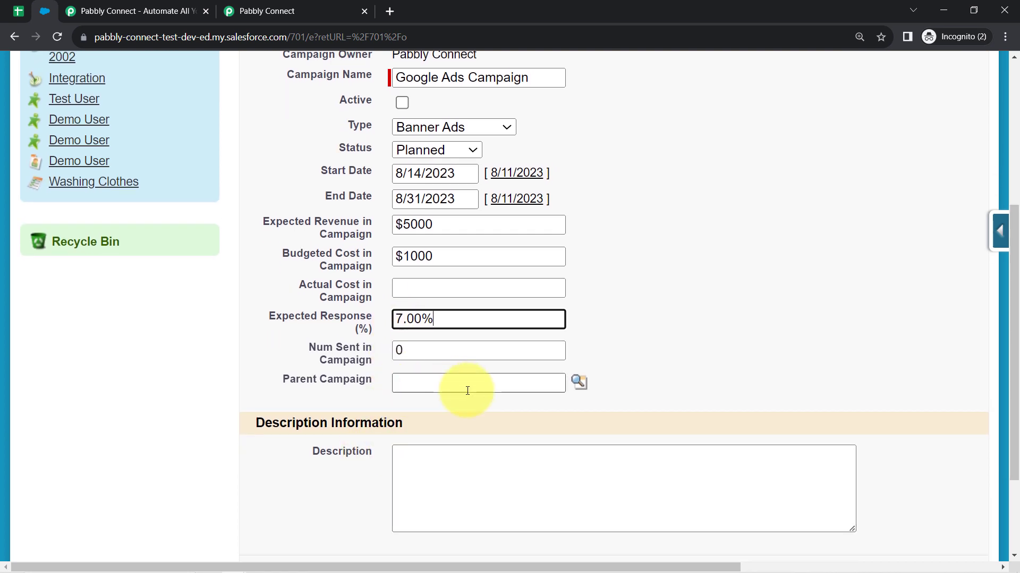
click(406, 400)
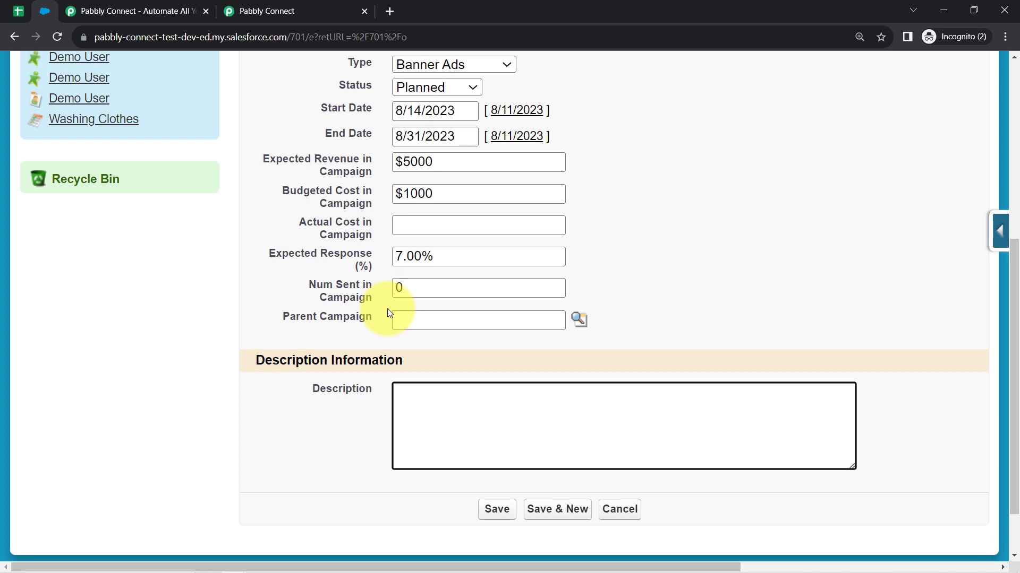
text(Collecting the Contact/)
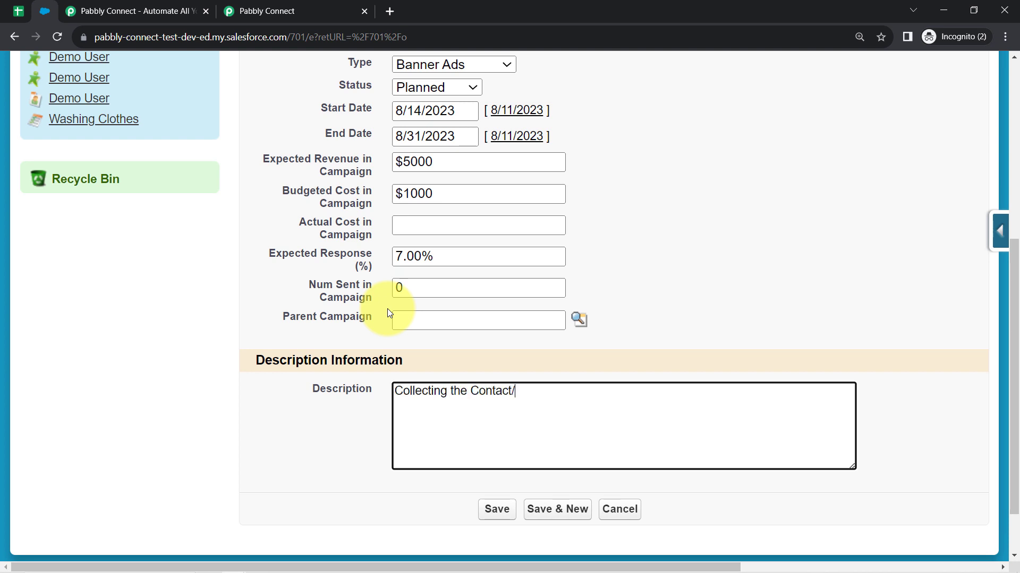
text(Leads via Google Ads Campaign)
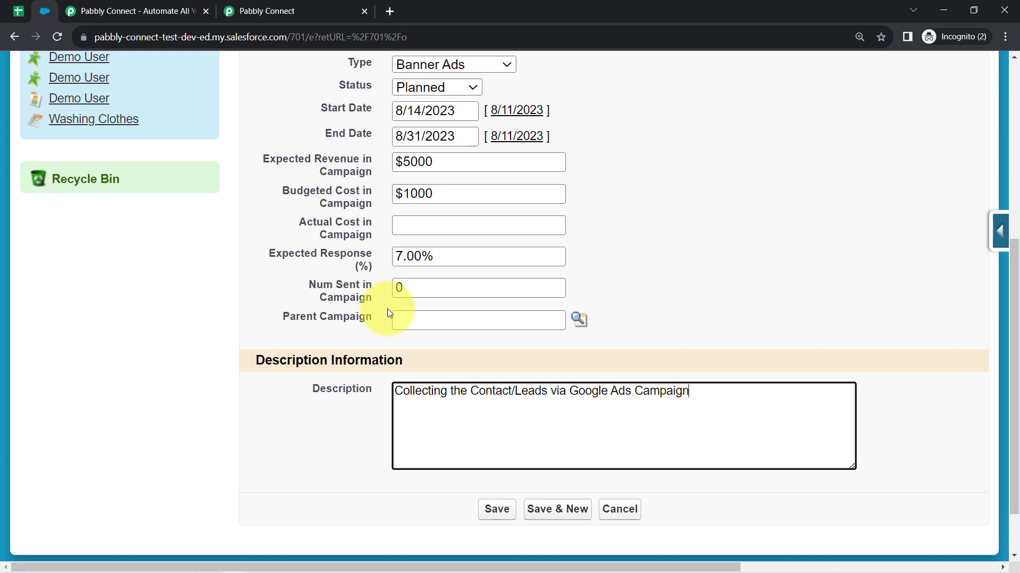
click(496, 509)
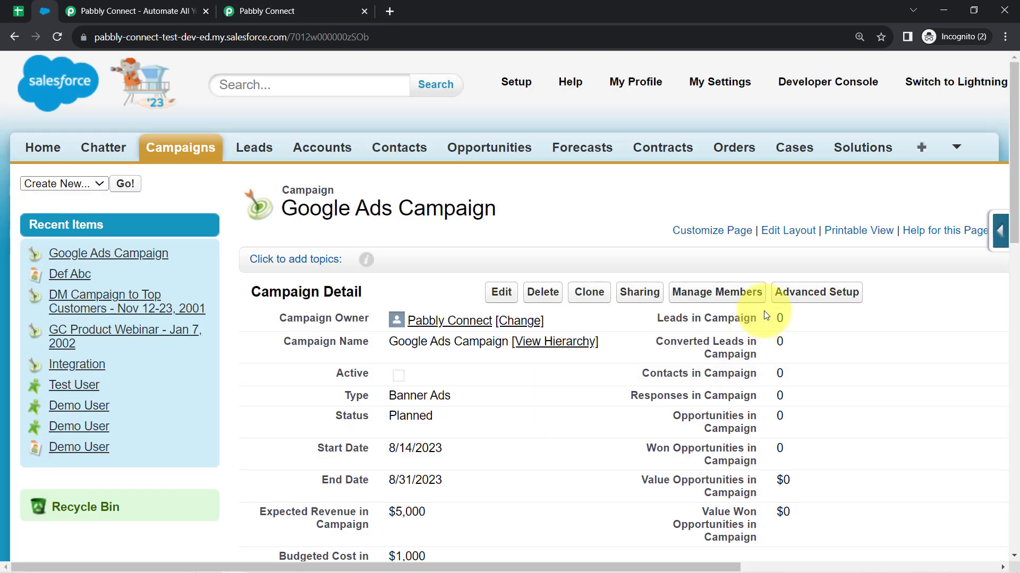
Review the saved Google Ads Campaign's details and Campaign Members list alongside the All Leads (Collected via Ads) spreadsheet.
drag(310, 208, 494, 210)
scroll(513, 407, down, 7)
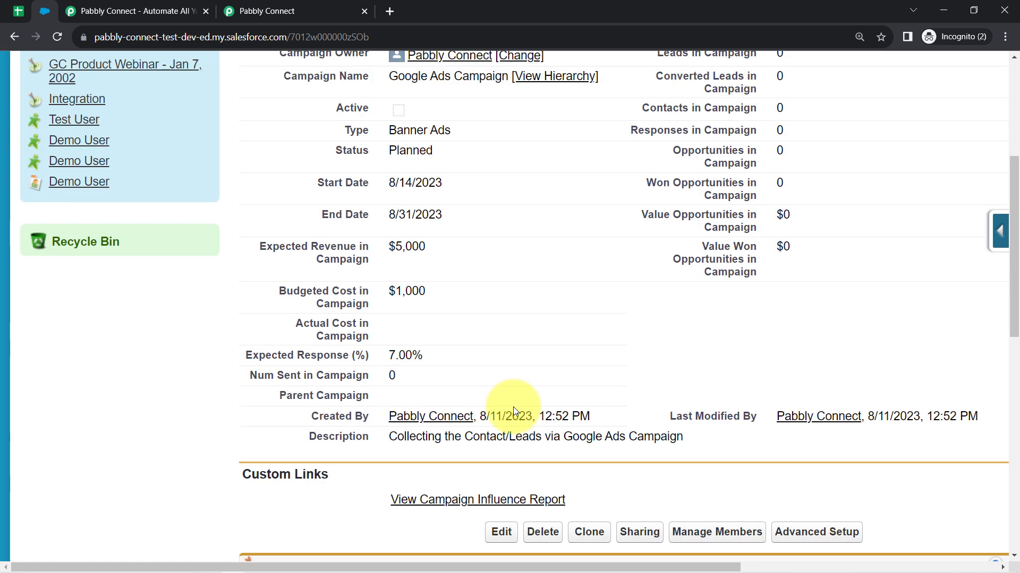
scroll(513, 407, down, 5)
click(18, 11)
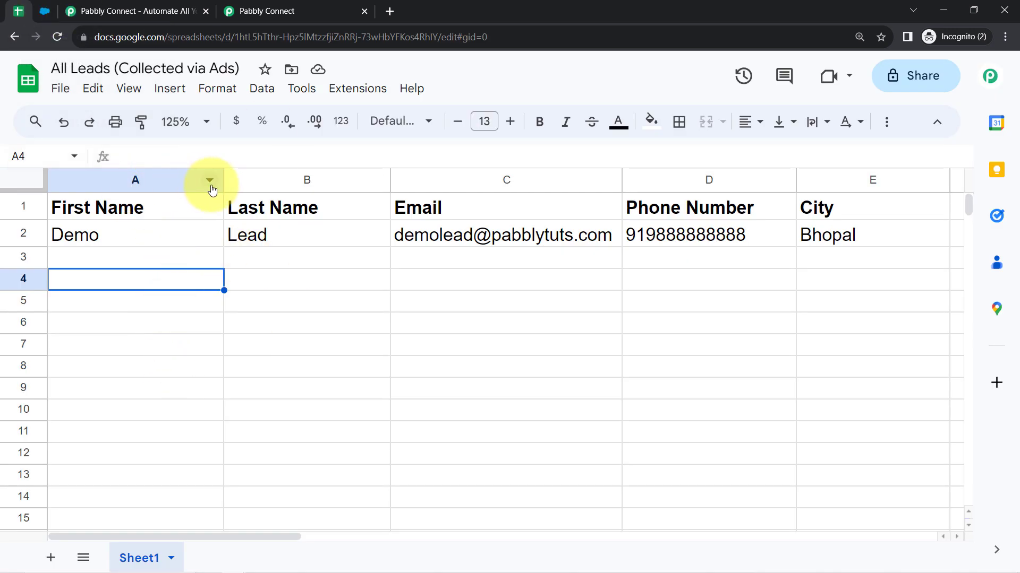
click(45, 11)
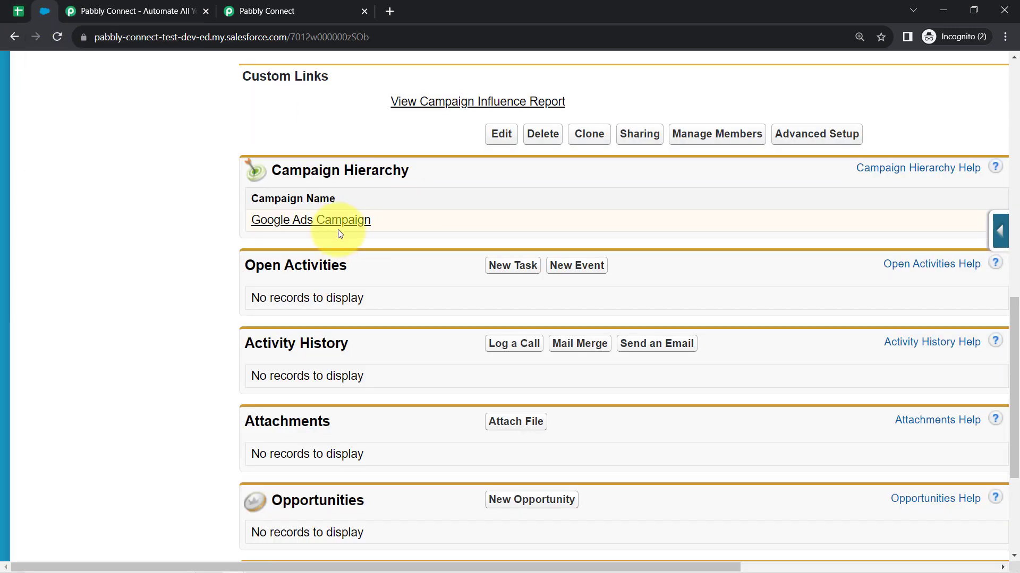
scroll(462, 286, down, 4)
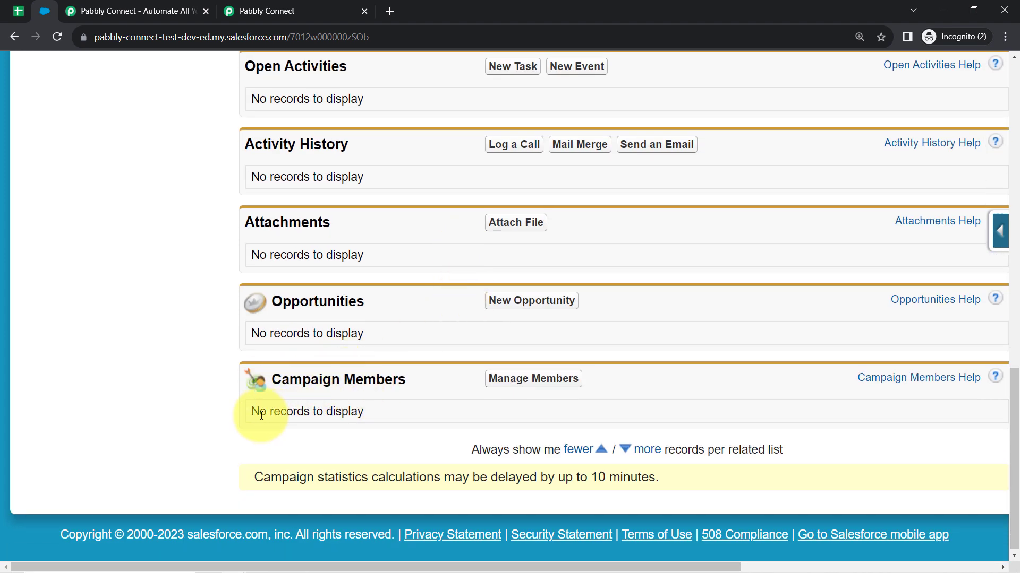
drag(251, 413, 365, 412)
scroll(101, 266, up, 5)
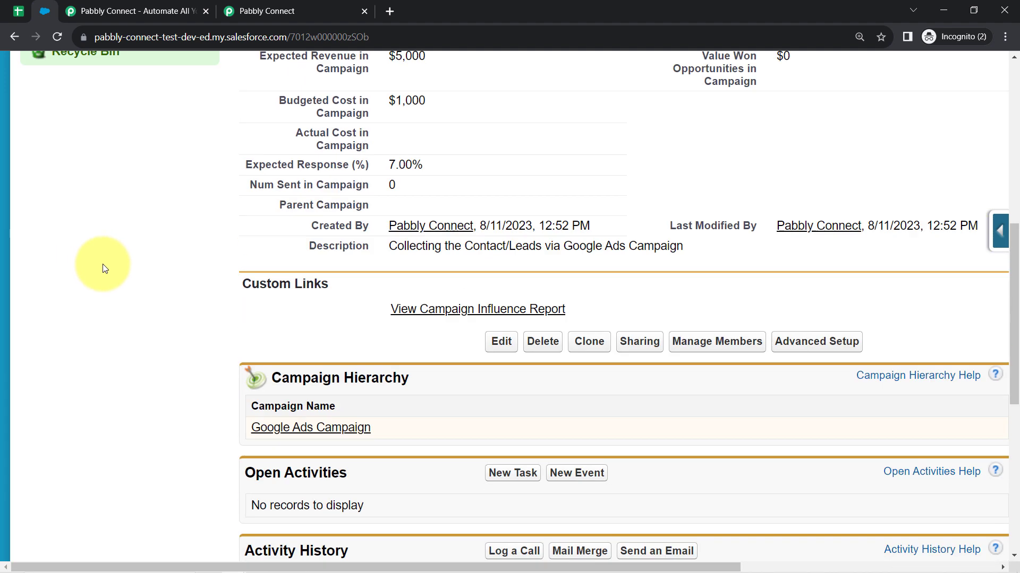
scroll(103, 268, up, 7)
click(18, 16)
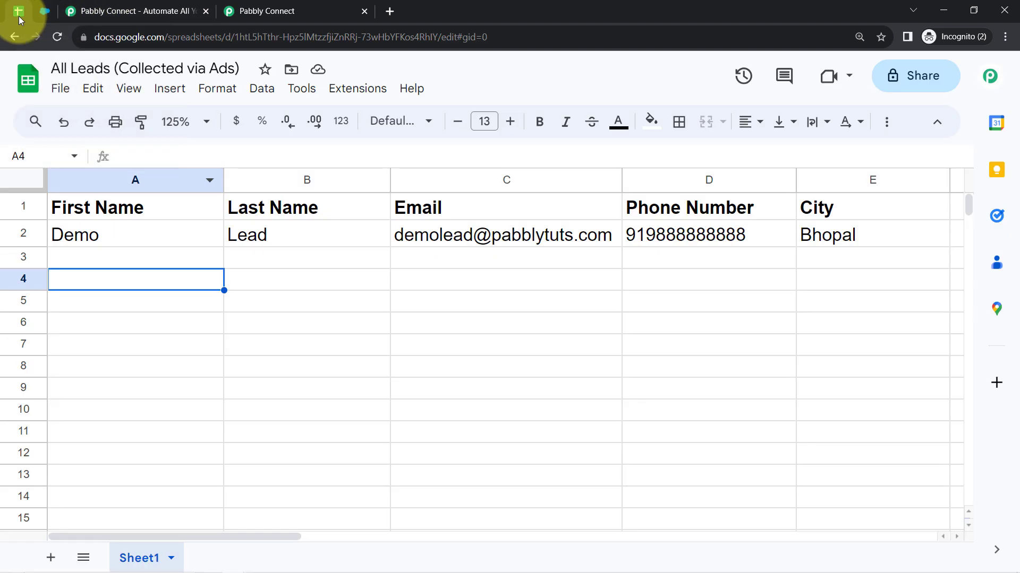
click(41, 15)
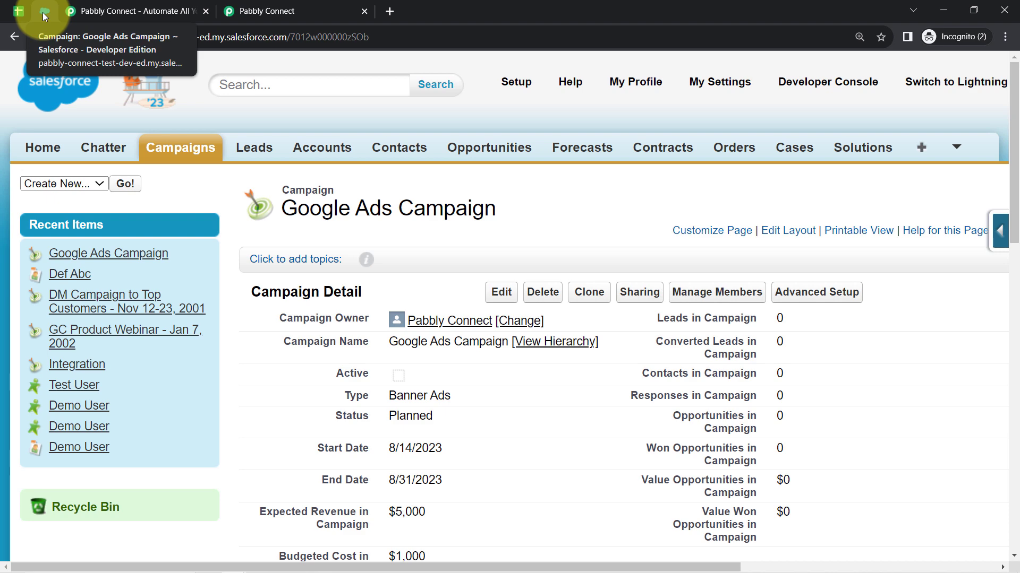
Switch to Pabbly Connect and look over its home page and account dashboard.
click(88, 11)
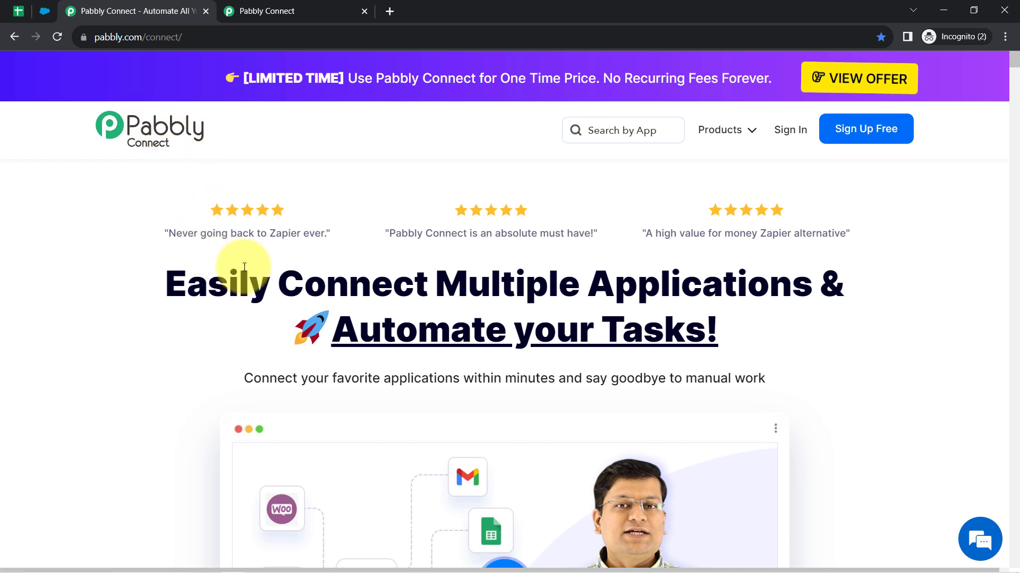
drag(208, 284, 492, 267)
click(293, 8)
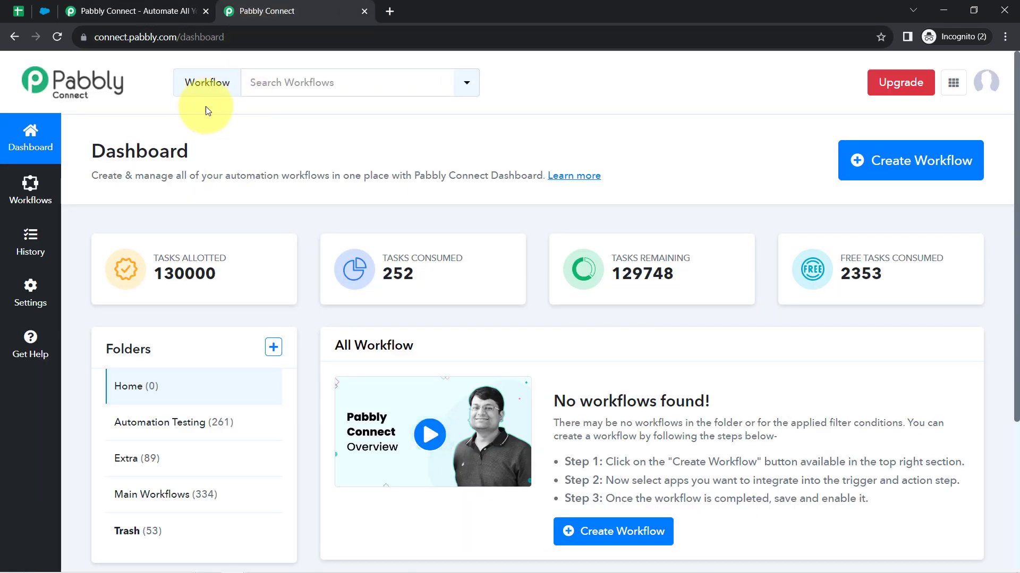
click(82, 6)
click(552, 182)
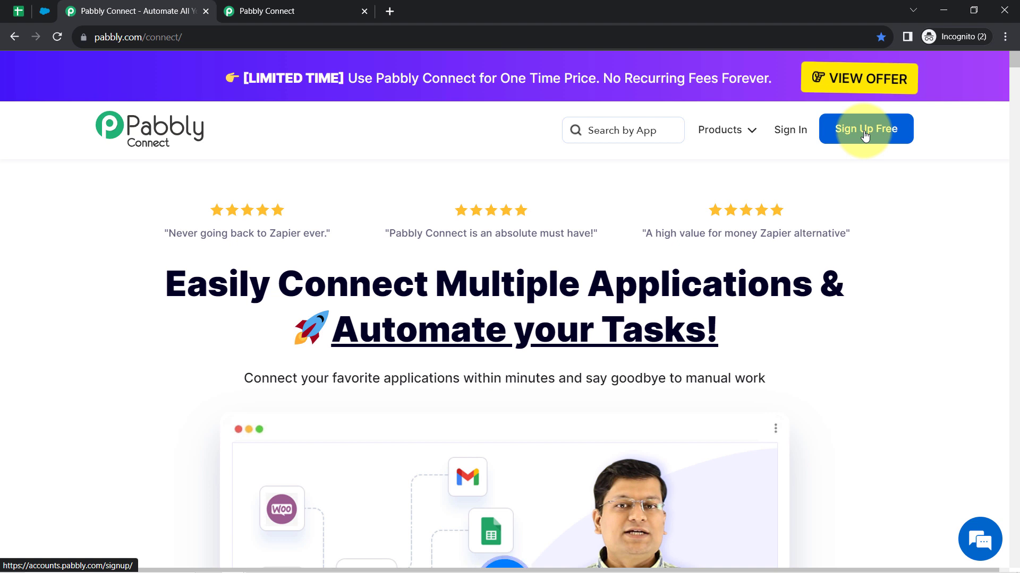
From the Pabbly Connect dashboard, create a workflow named "Add Contact to Salesforce Campaign from Google Sheets".
click(241, 5)
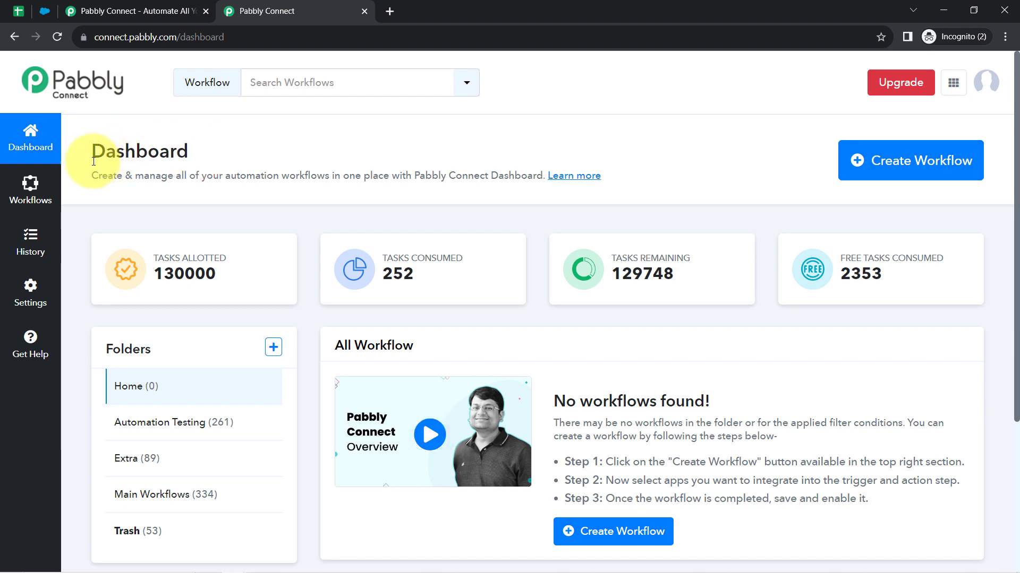
drag(90, 160, 218, 149)
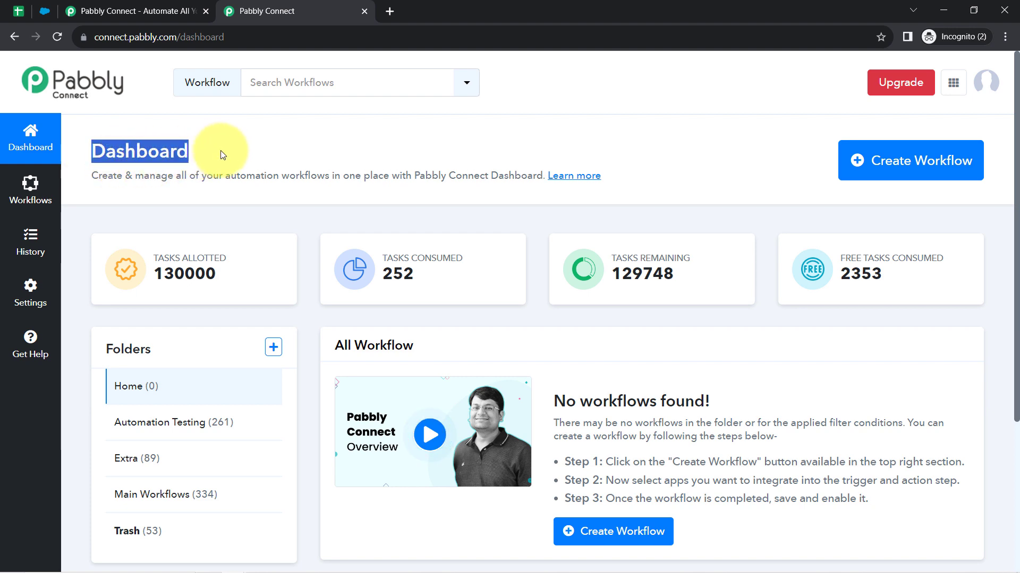
click(887, 161)
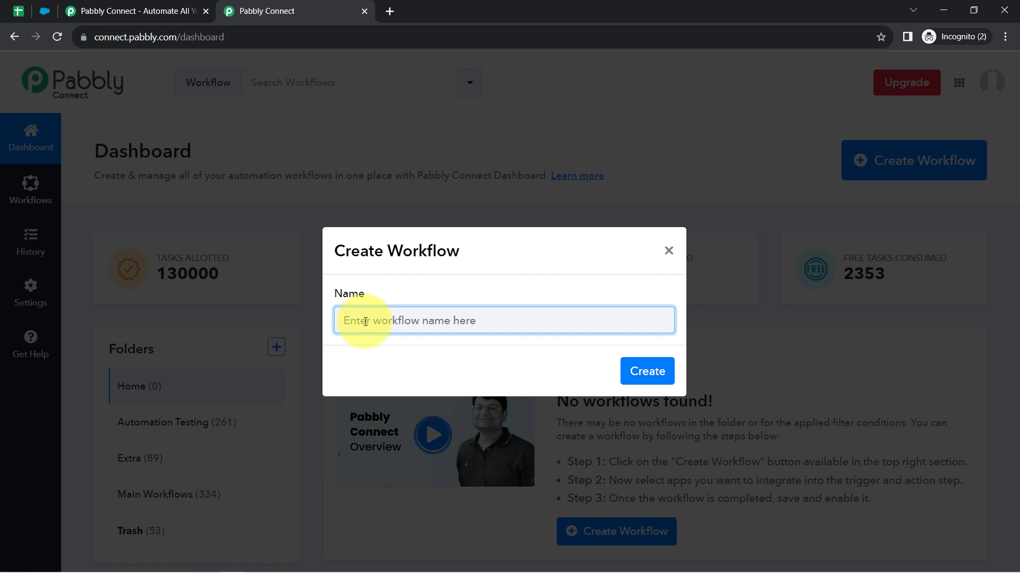
text(Add Contact to Salesforce Campaign from Google Sheets)
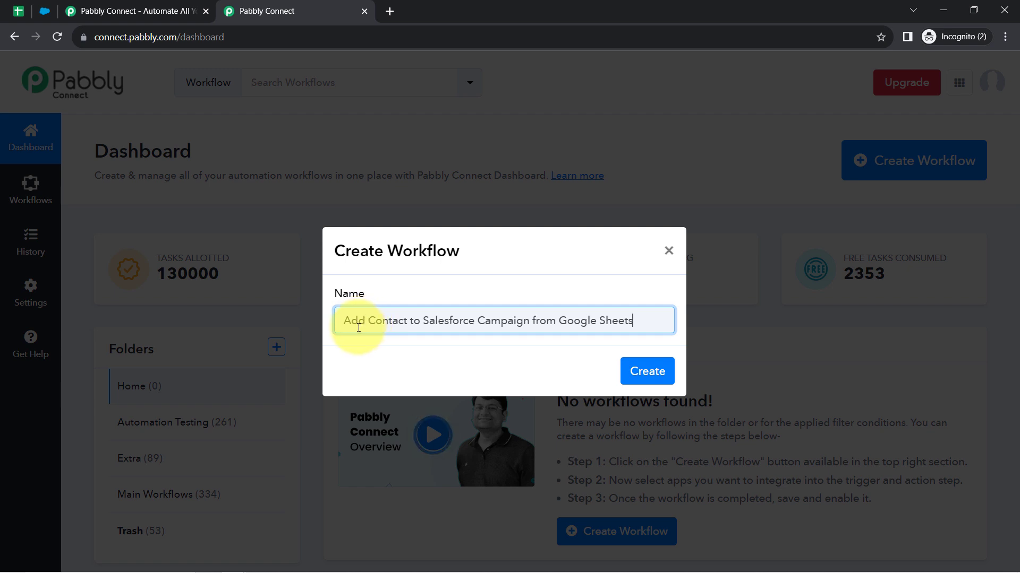
drag(358, 325, 512, 319)
click(513, 320)
click(647, 372)
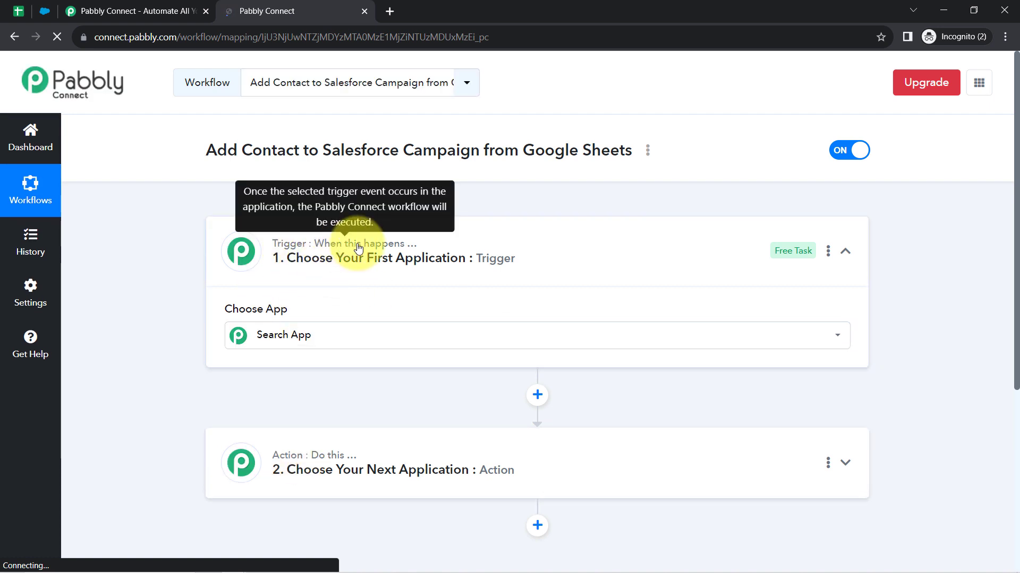
click(375, 256)
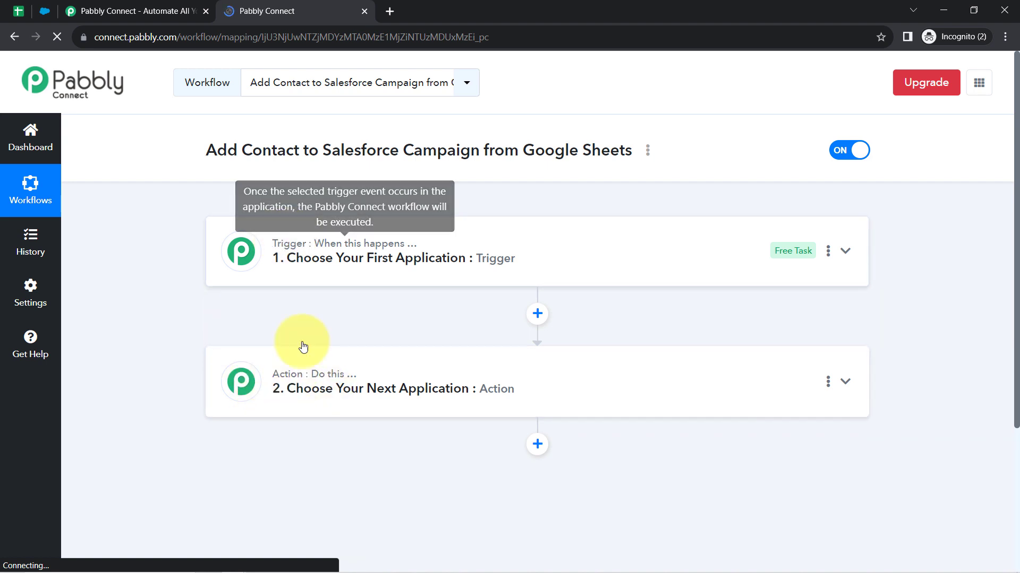
mouse_move(293, 381)
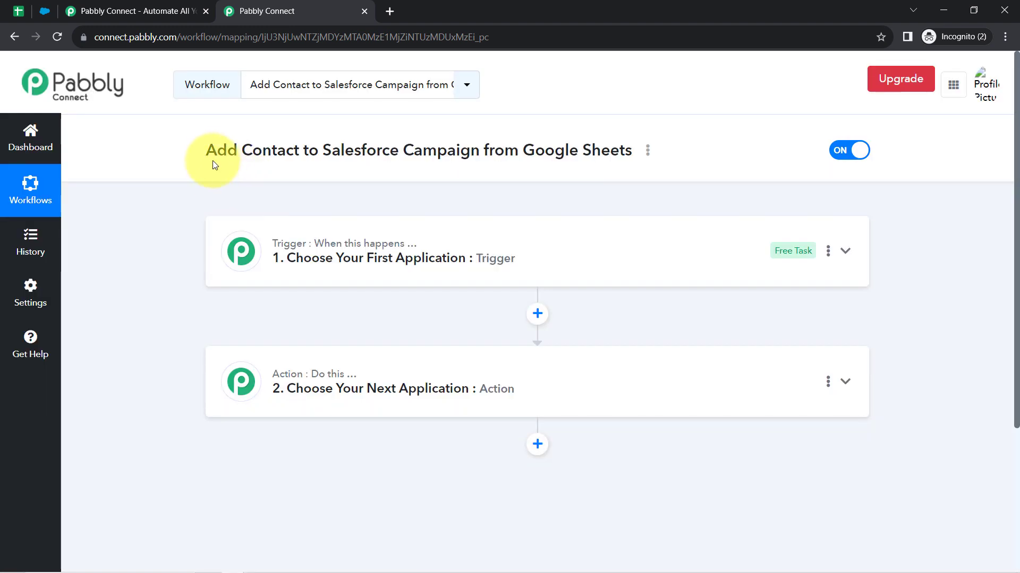
drag(217, 150, 609, 151)
Choose Google Sheets as the workflow's trigger application.
click(362, 270)
click(295, 336)
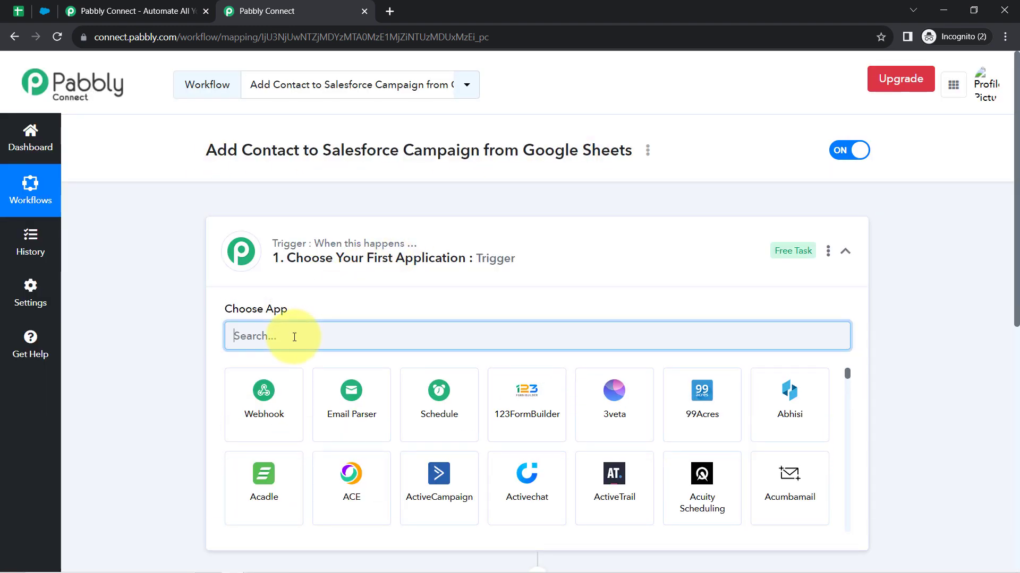
text(google s)
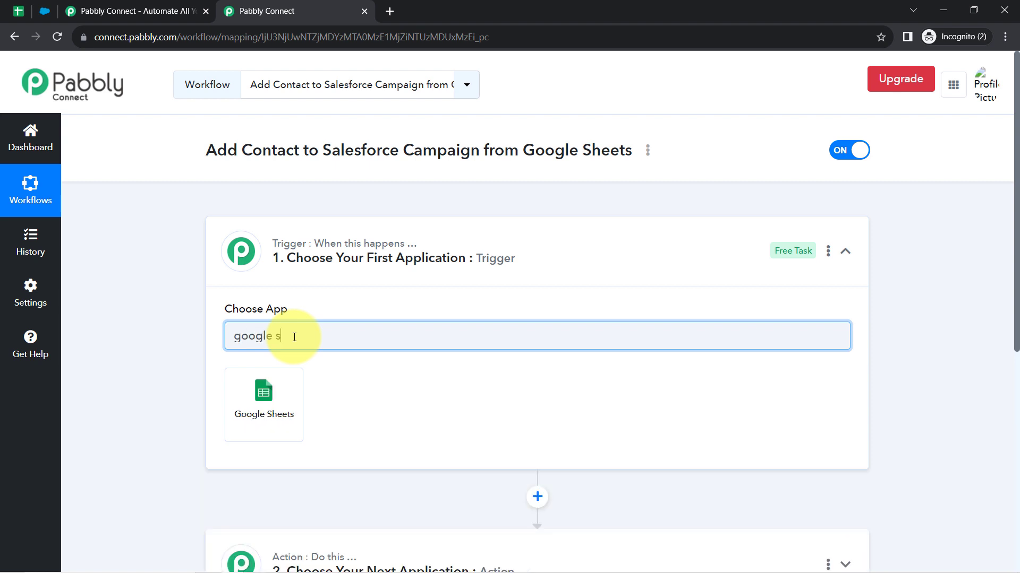
click(252, 414)
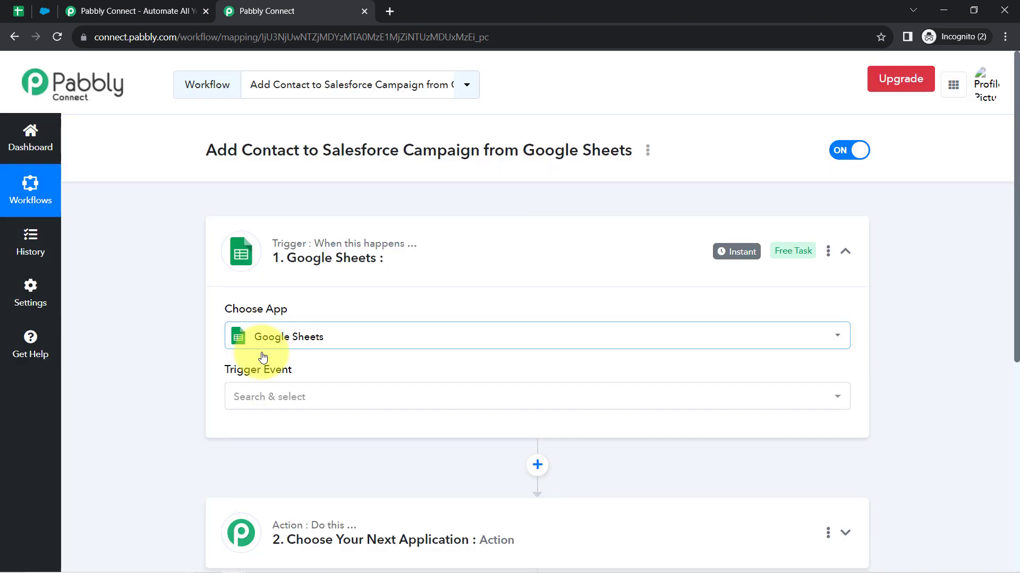
Choose Salesforce as the workflow's action application.
scroll(173, 378, down, 5)
click(321, 210)
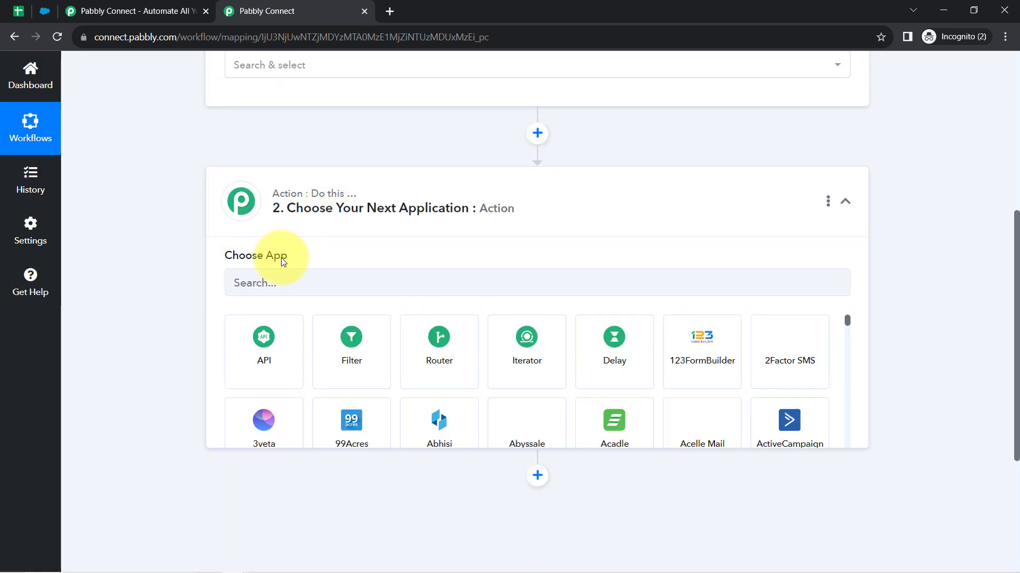
click(260, 291)
text(sale)
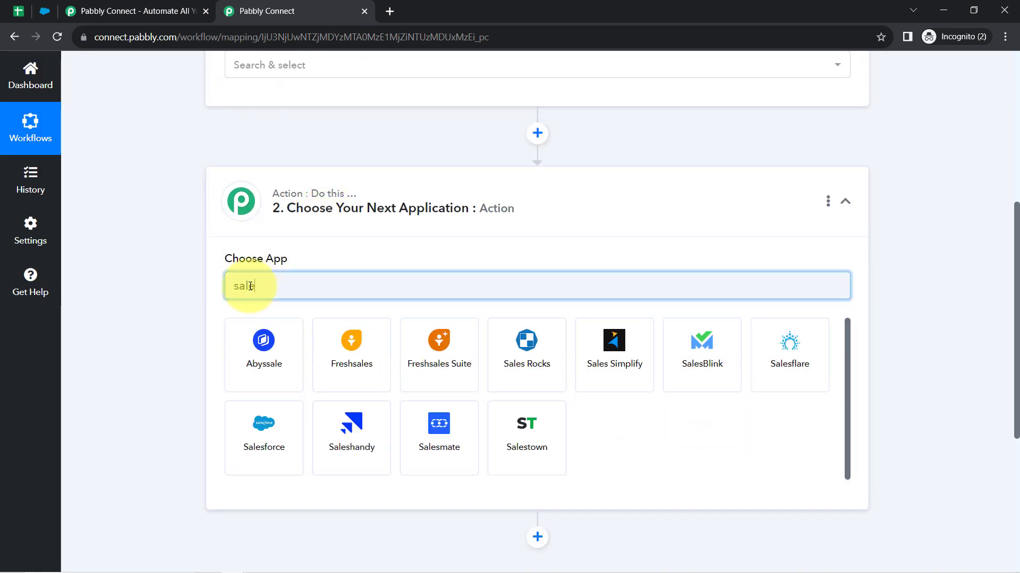
text(sf)
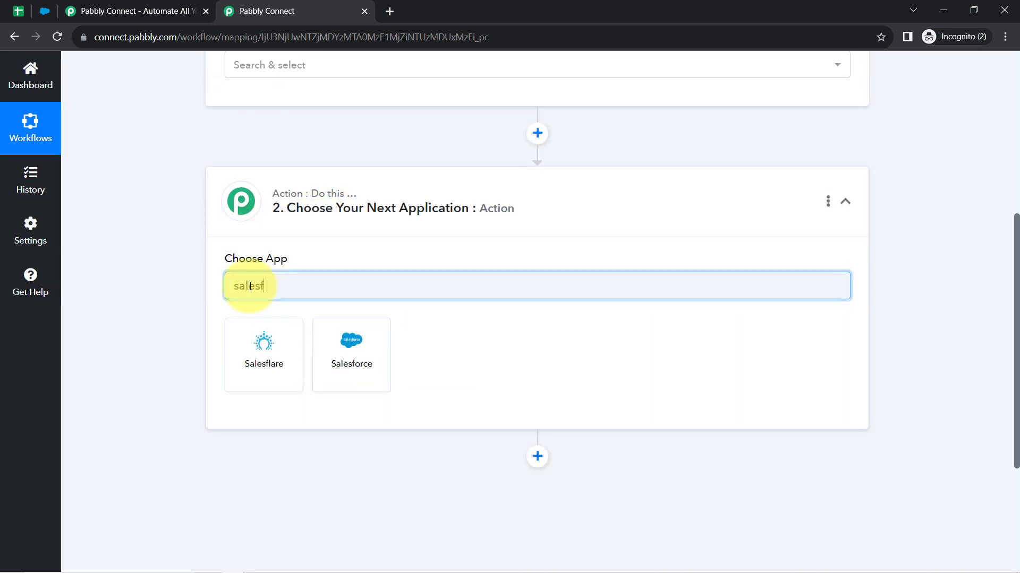
click(345, 348)
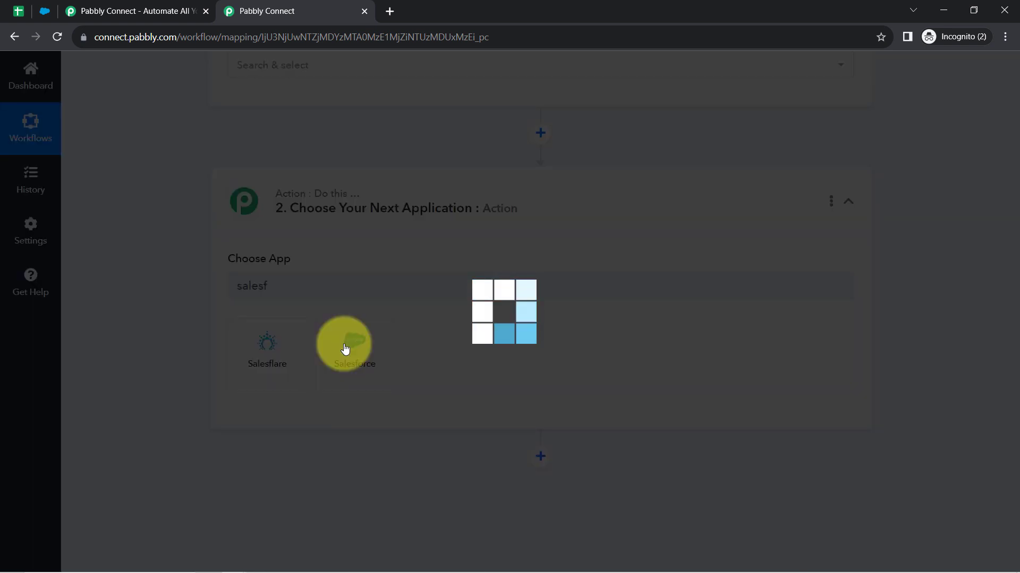
scroll(319, 239, up, 6)
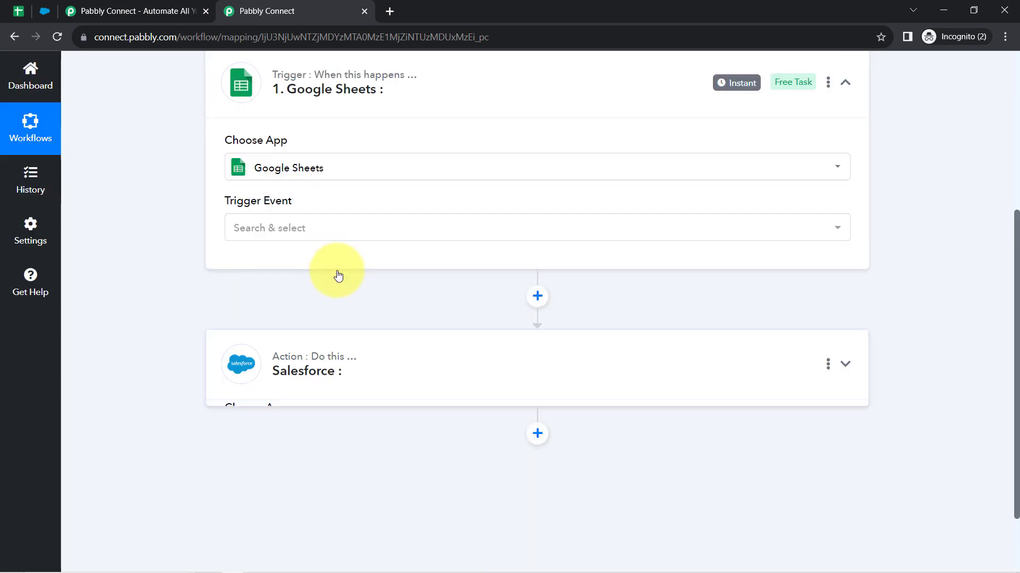
Set the Google Sheets trigger event to New or Updated Spreadsheet Row.
click(327, 261)
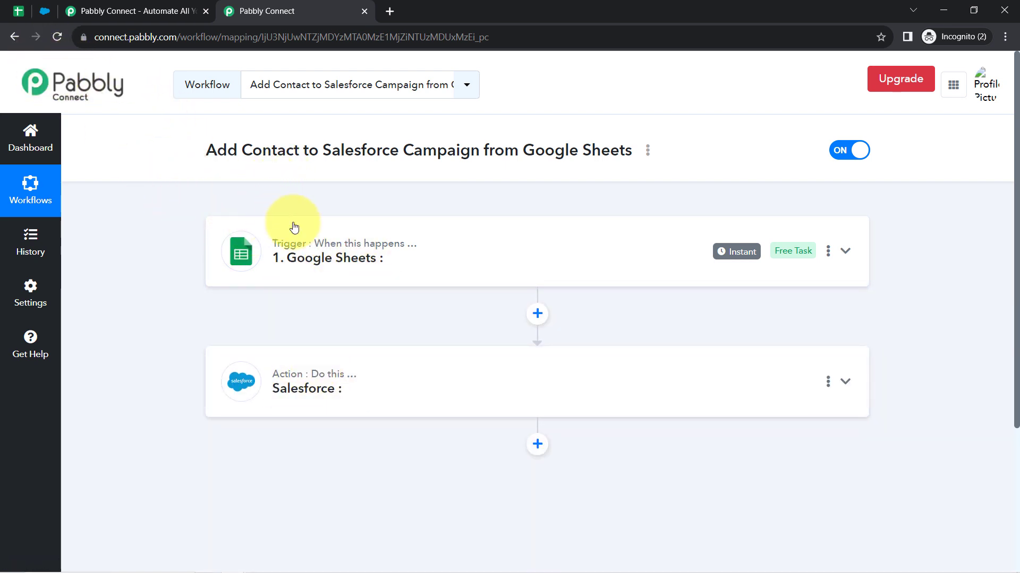
click(317, 269)
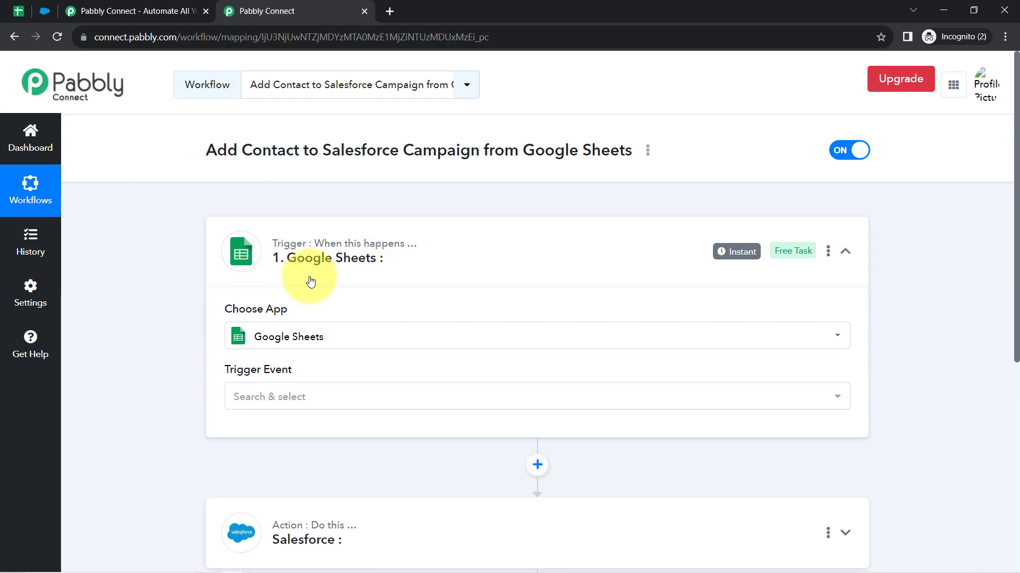
scroll(281, 274, down, 1)
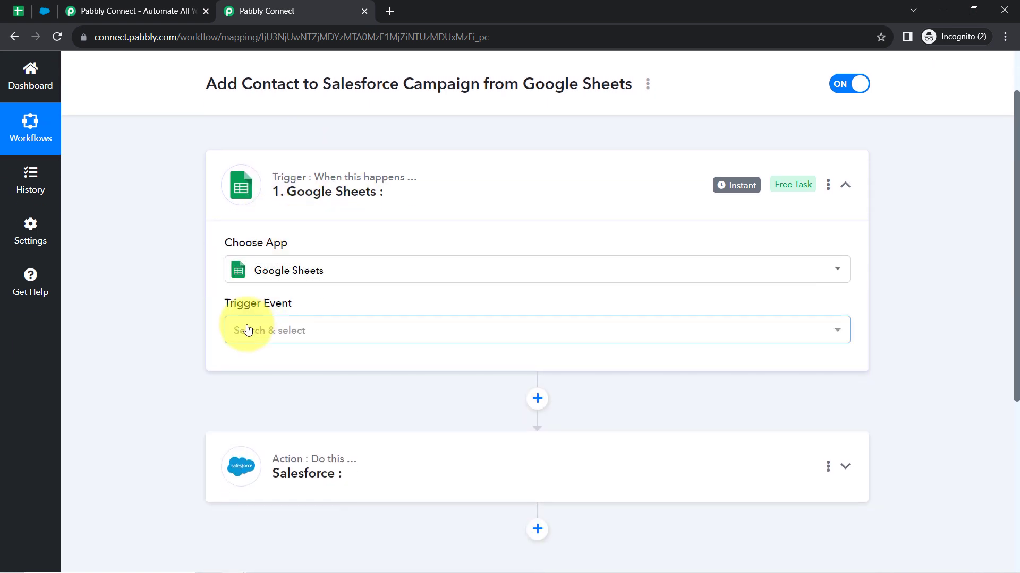
click(19, 11)
click(265, 11)
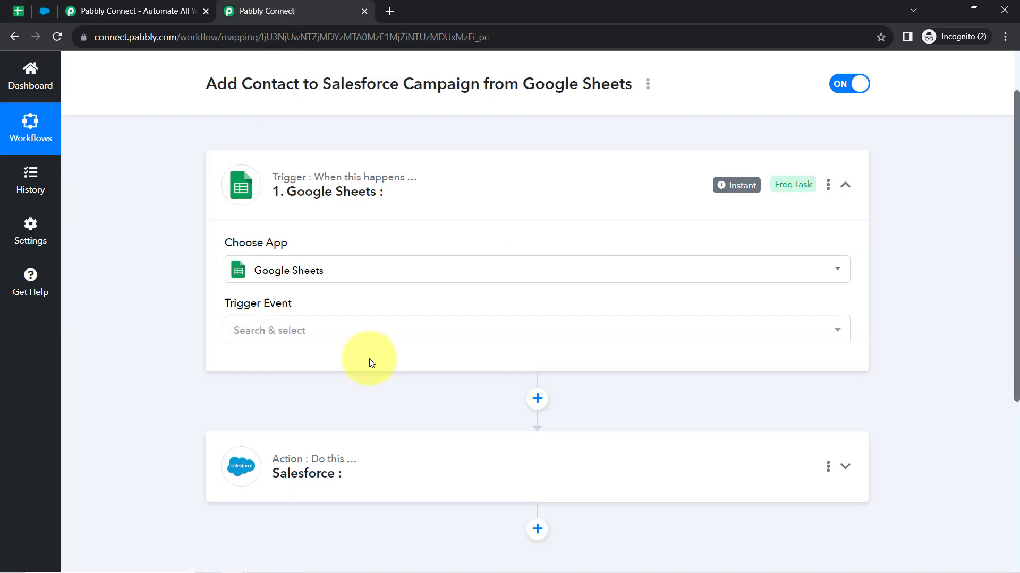
click(265, 338)
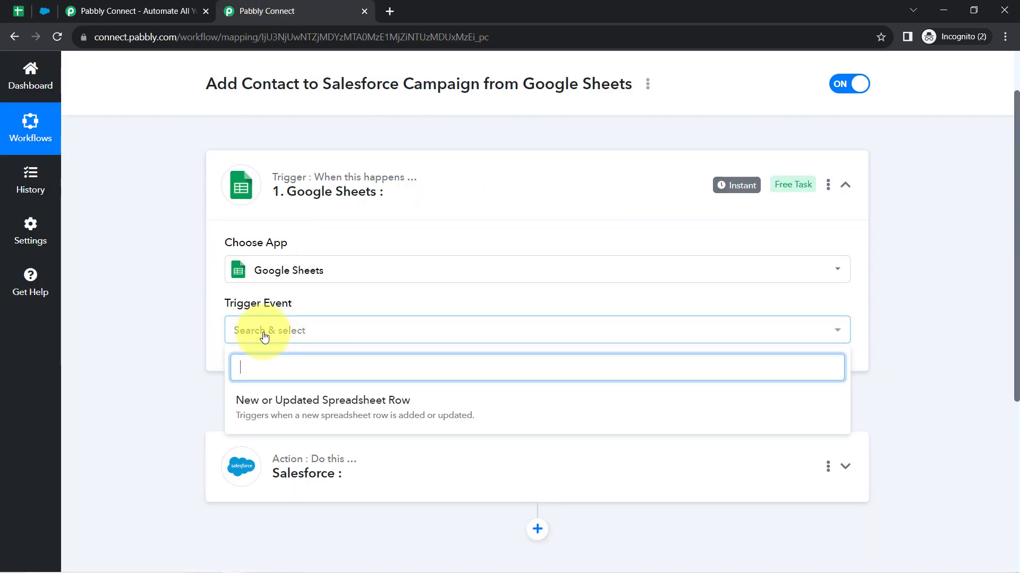
click(259, 402)
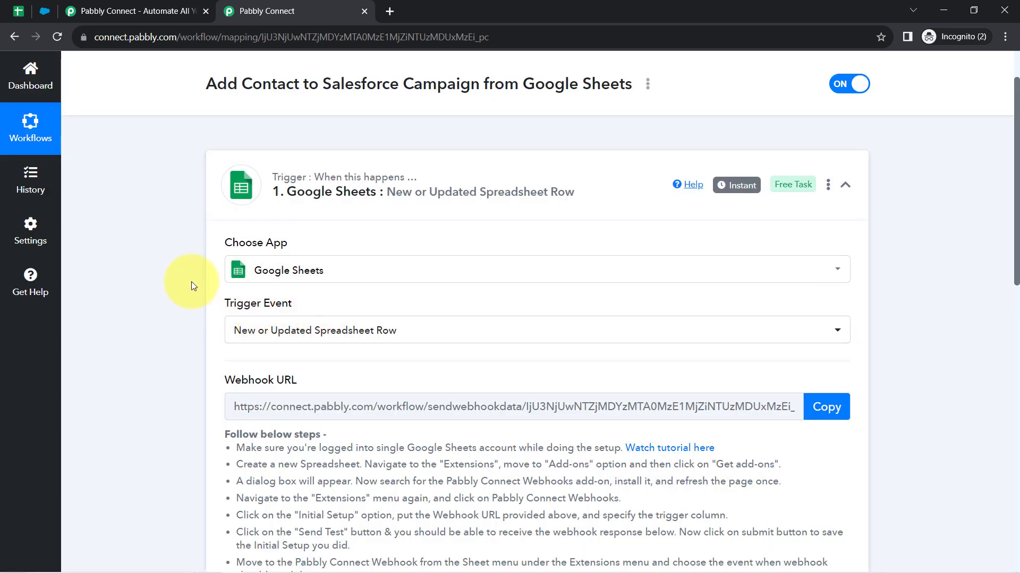
Read the Google Sheets trigger's setup instructions and copy its webhook URL.
scroll(190, 281, down, 3)
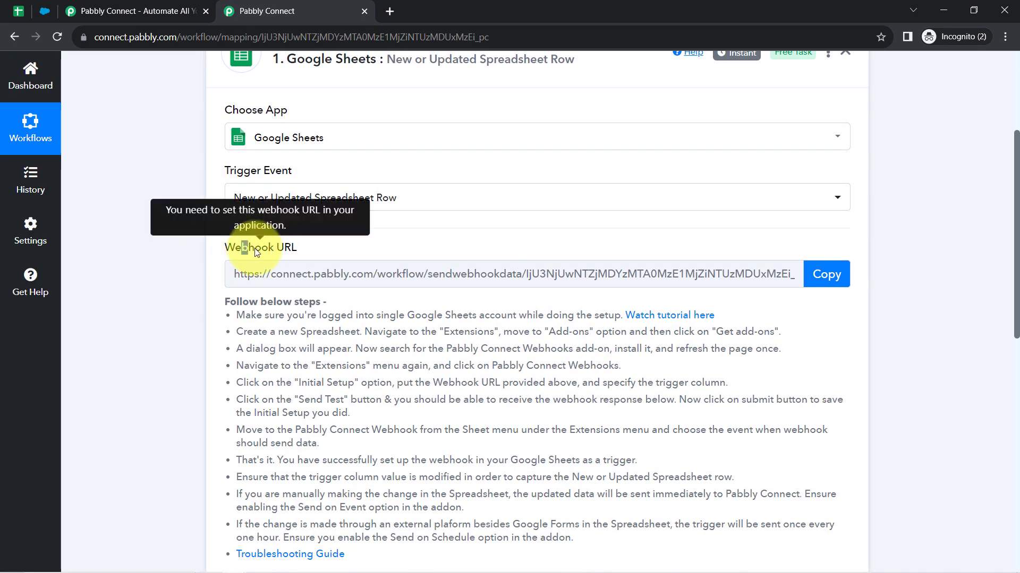
drag(237, 247, 277, 507)
click(263, 377)
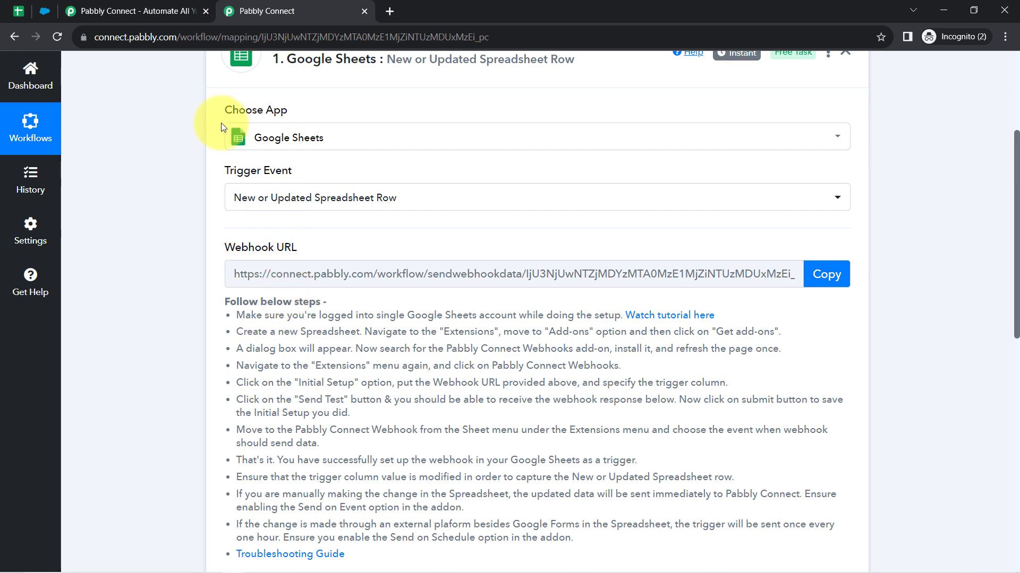
click(18, 10)
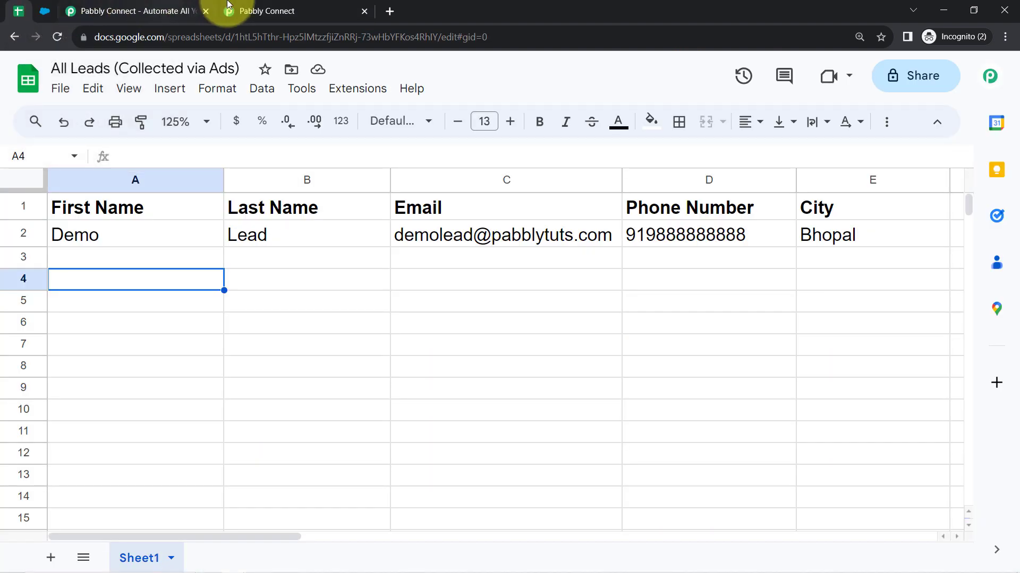
click(265, 10)
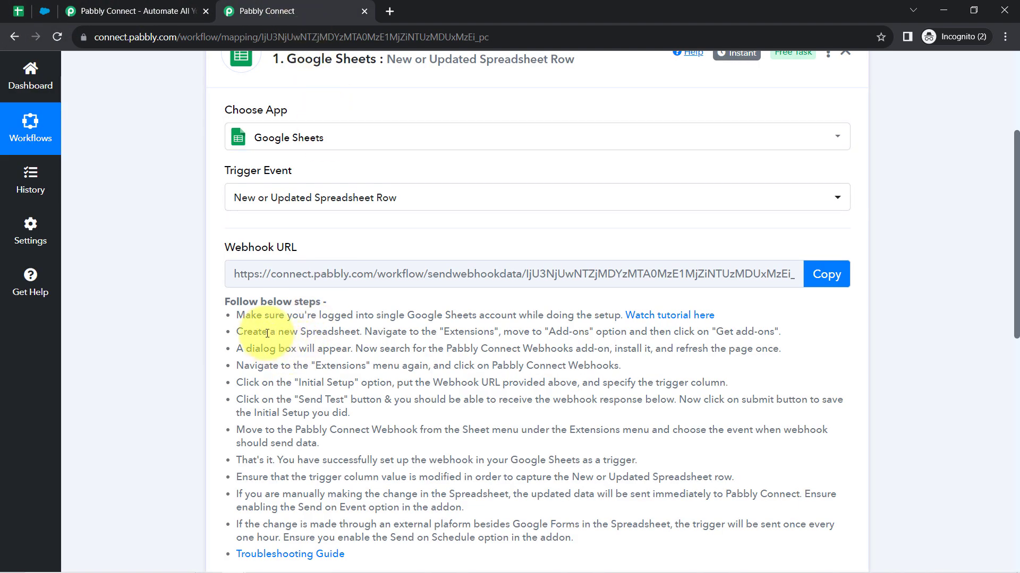
drag(243, 302, 285, 400)
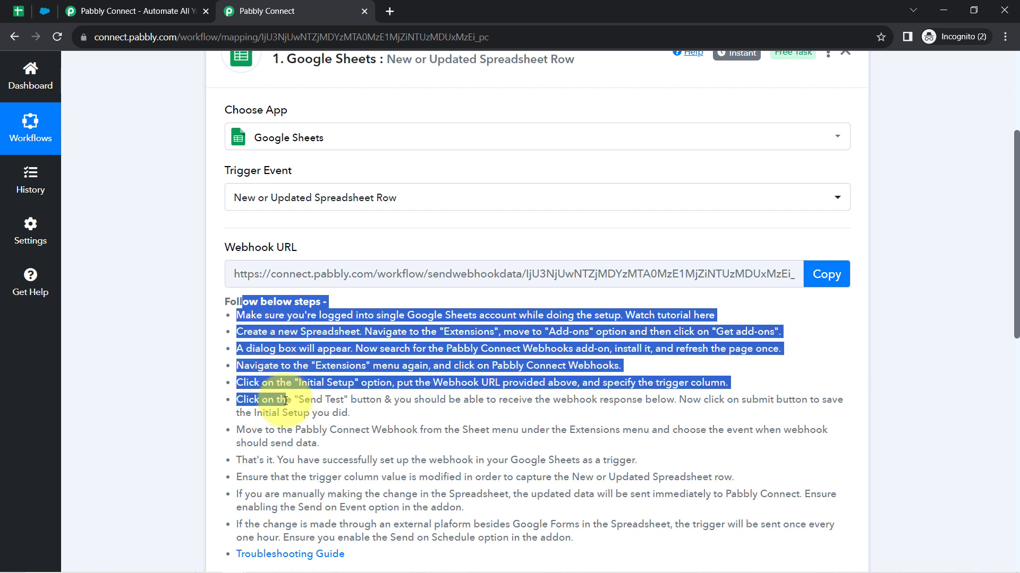
click(295, 374)
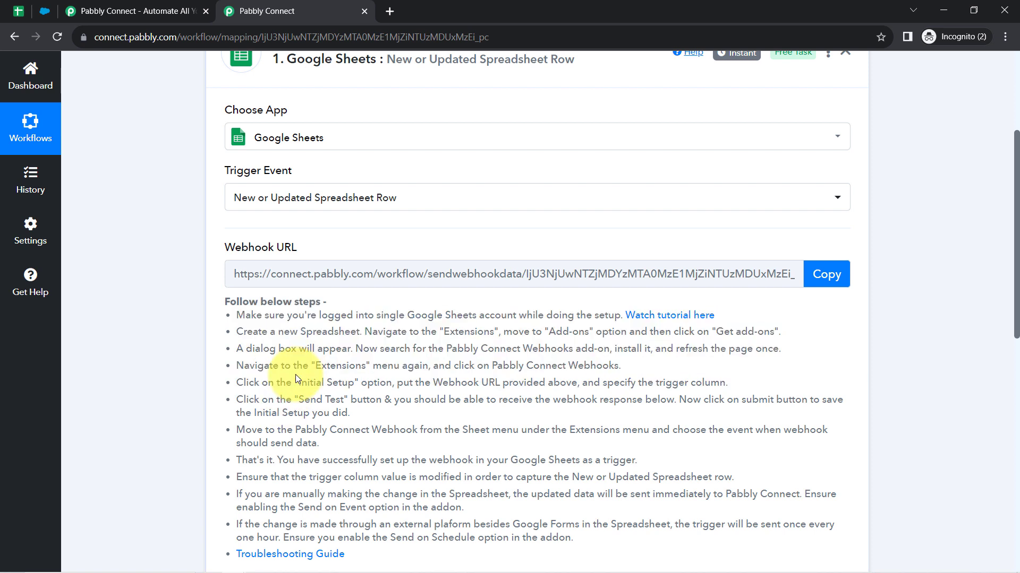
click(823, 280)
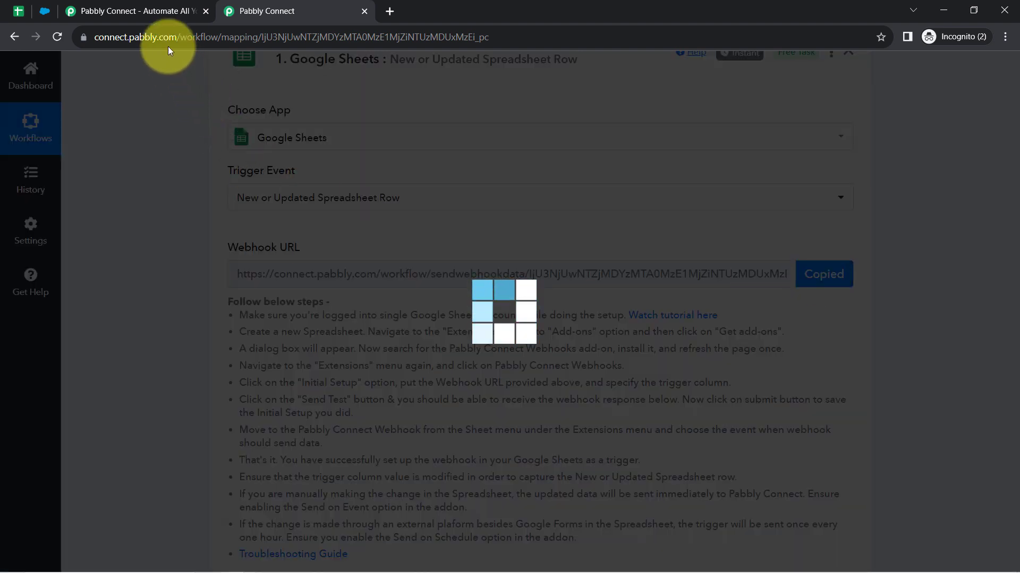
From the All Leads (Collected via Ads) spreadsheet, look up the Pabbly Connect Webhooks add-on in the Google Workspace Marketplace, then close the marketplace.
click(19, 10)
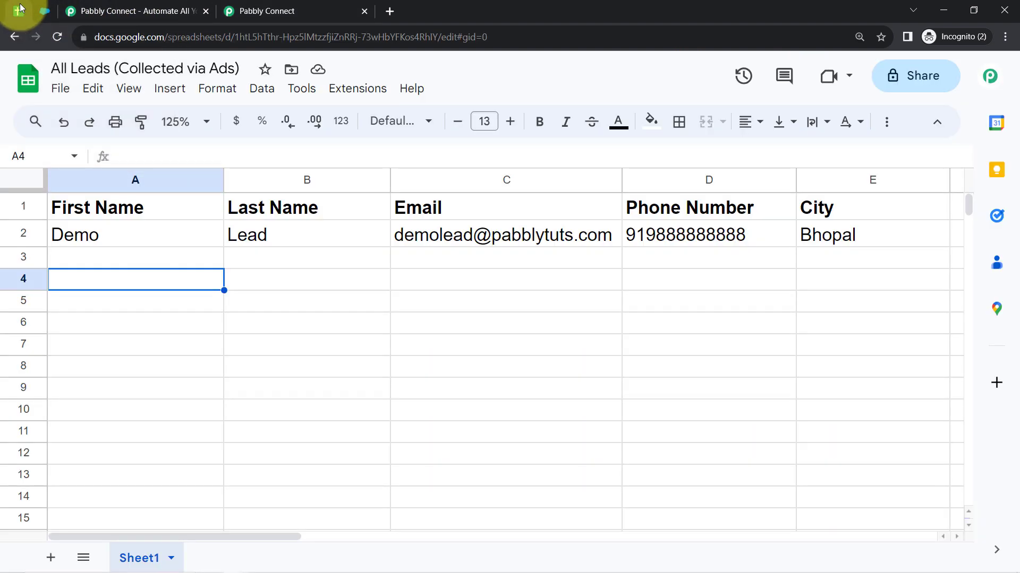
click(21, 233)
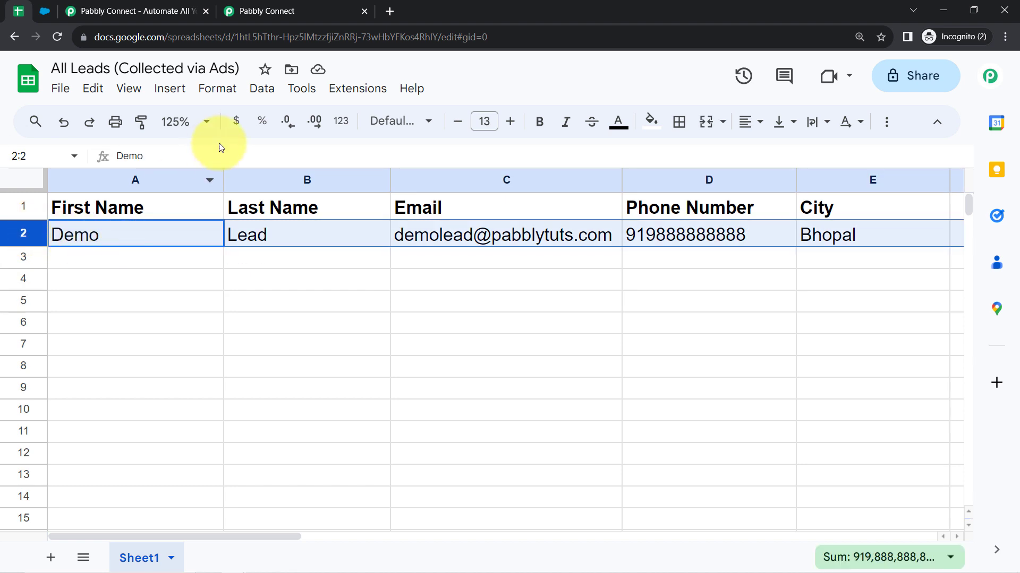
click(351, 96)
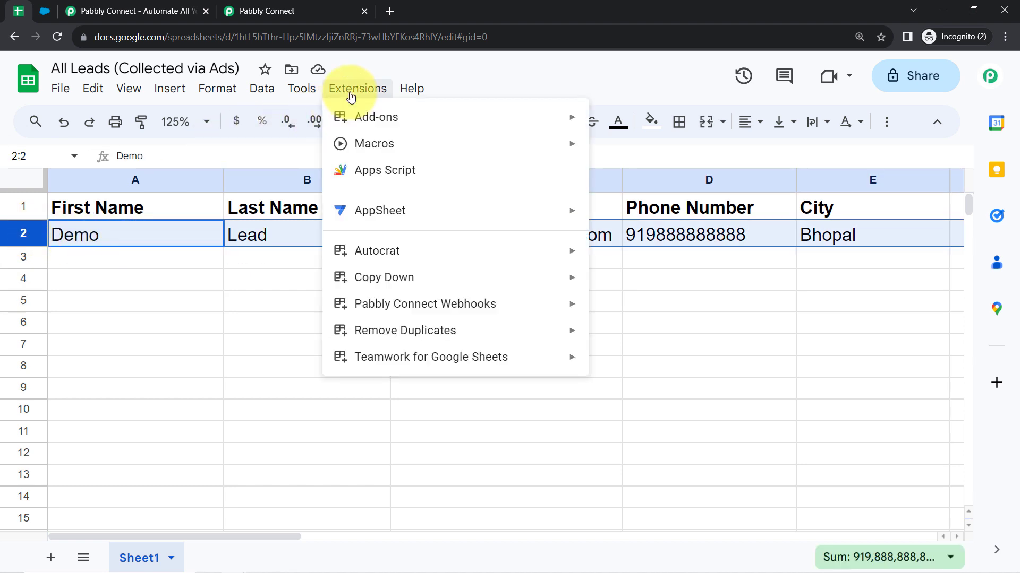
mouse_move(414, 117)
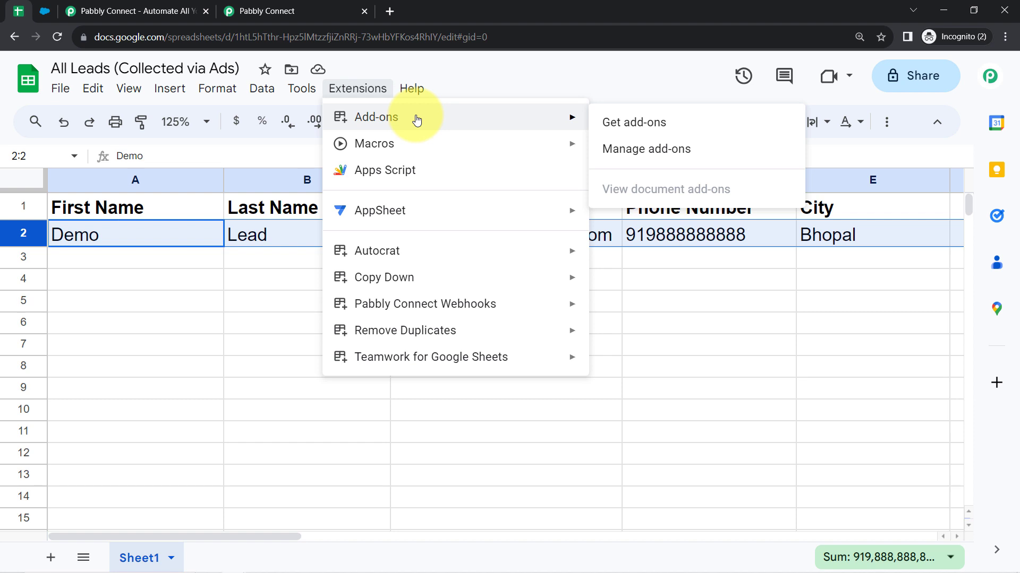
click(626, 116)
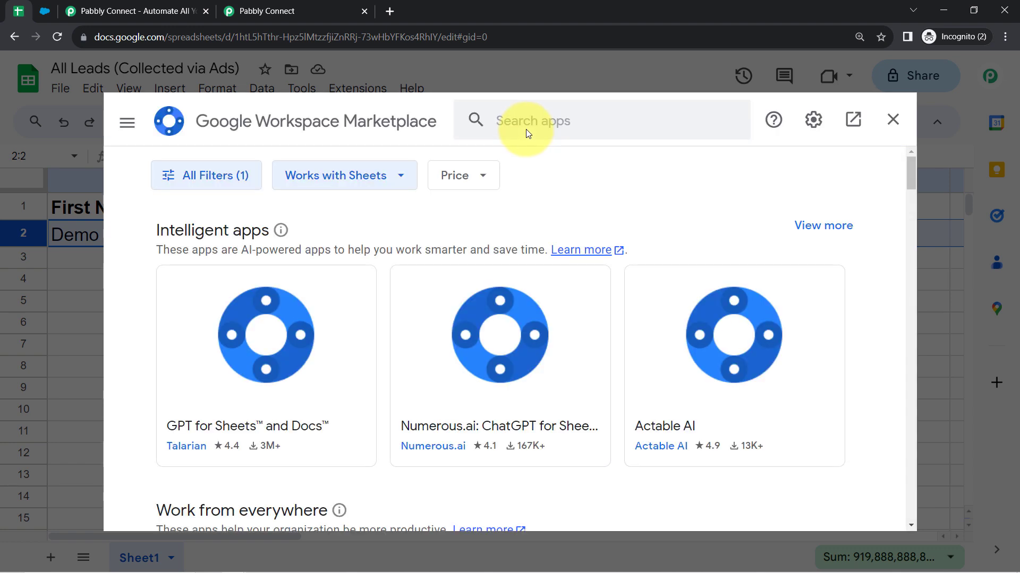
click(495, 116)
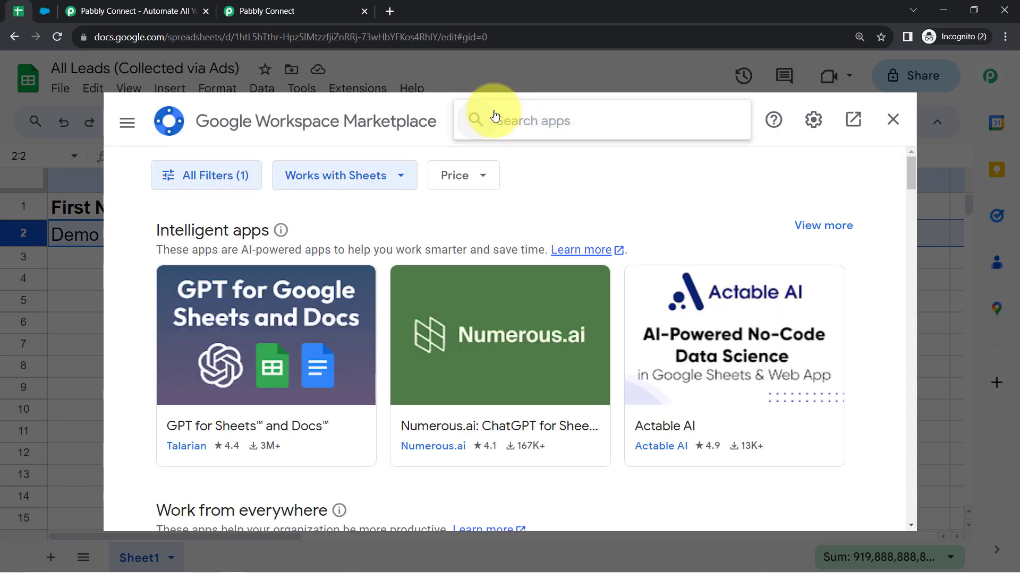
text(pabb)
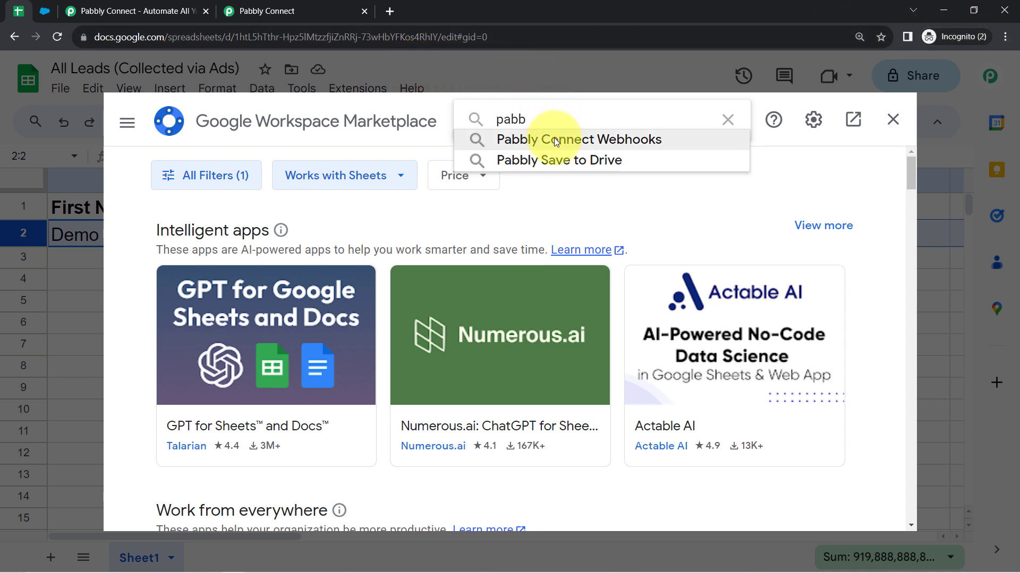
click(578, 141)
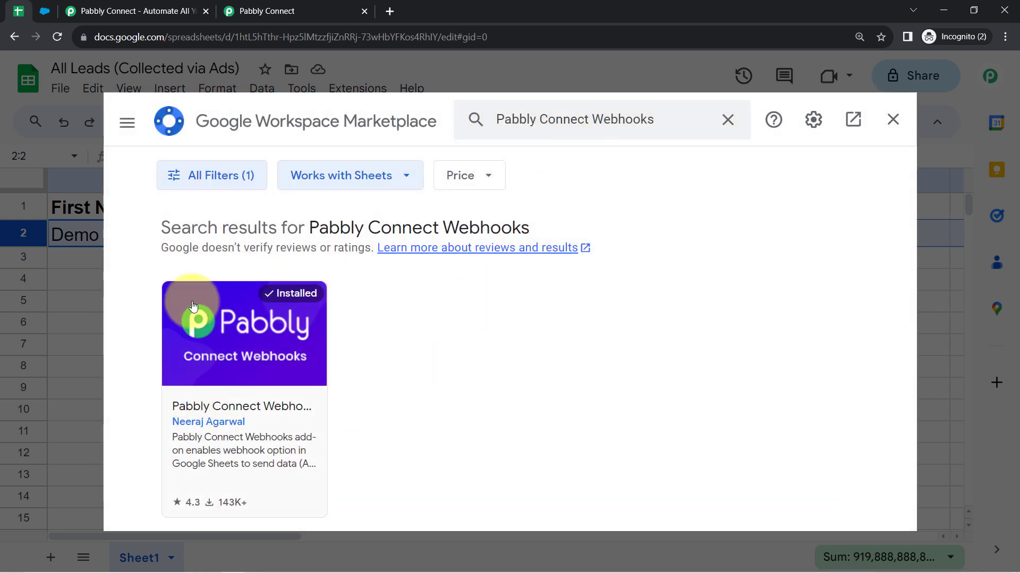
click(285, 330)
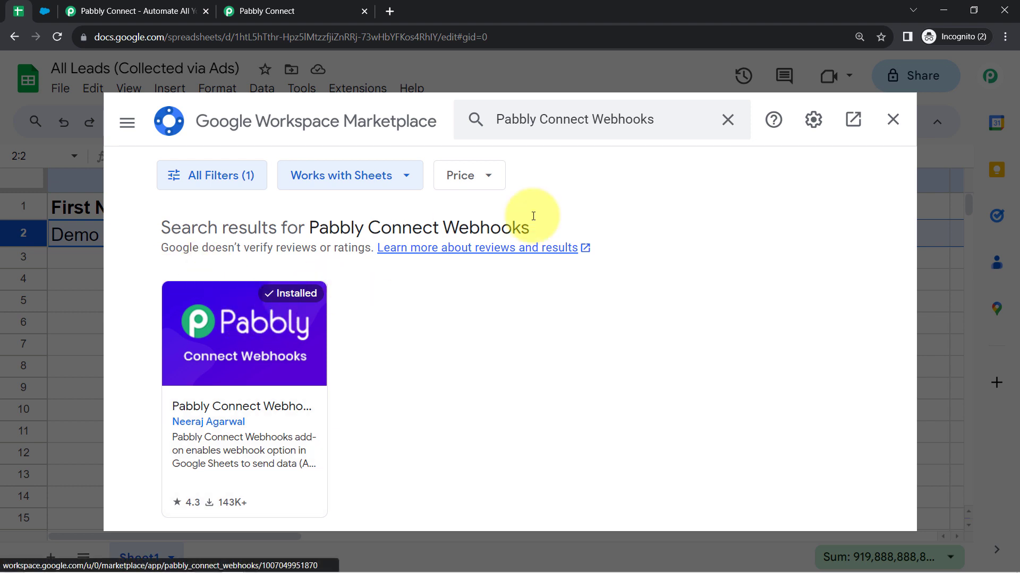
click(894, 123)
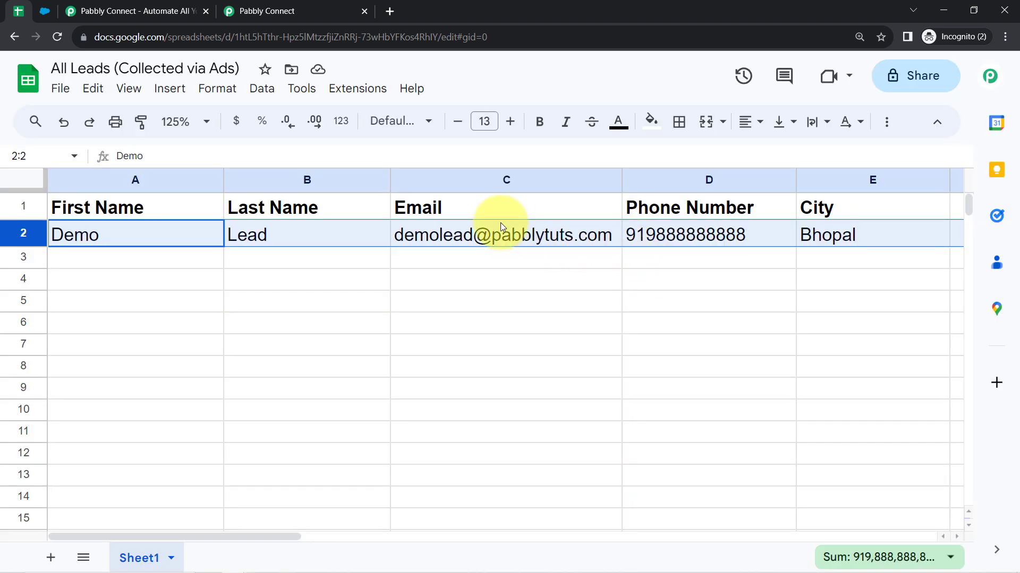
Open the Initial Setup of the Pabbly Connect Webhooks add-on for Sheet1 of the All Leads (Collected via Ads) spreadsheet.
click(433, 305)
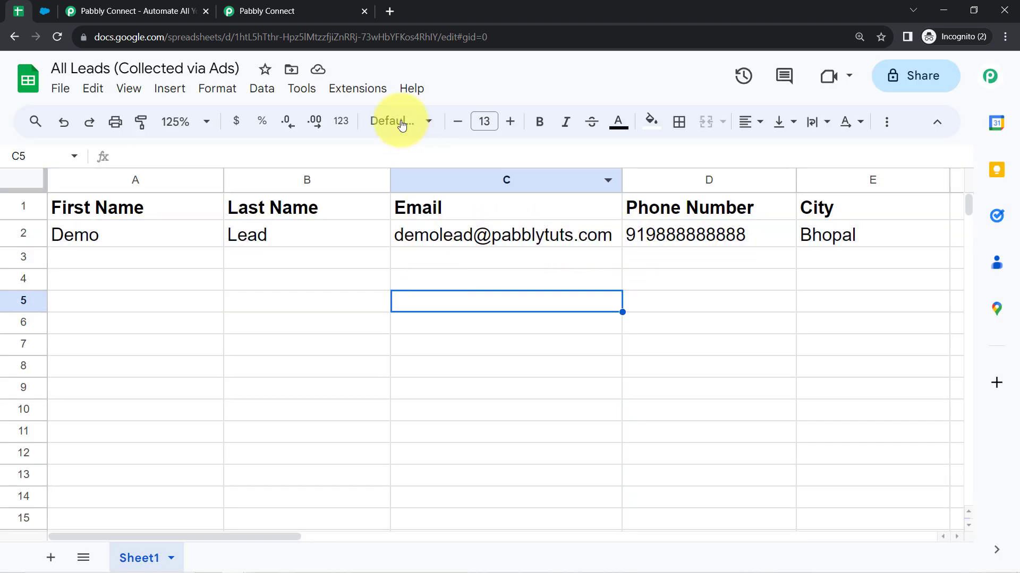
click(360, 92)
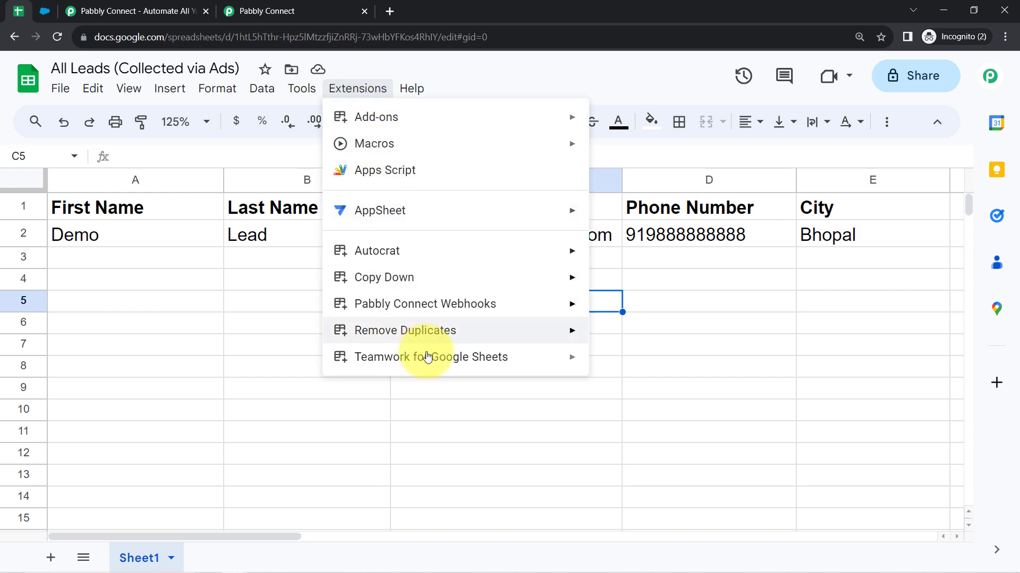
mouse_move(455, 302)
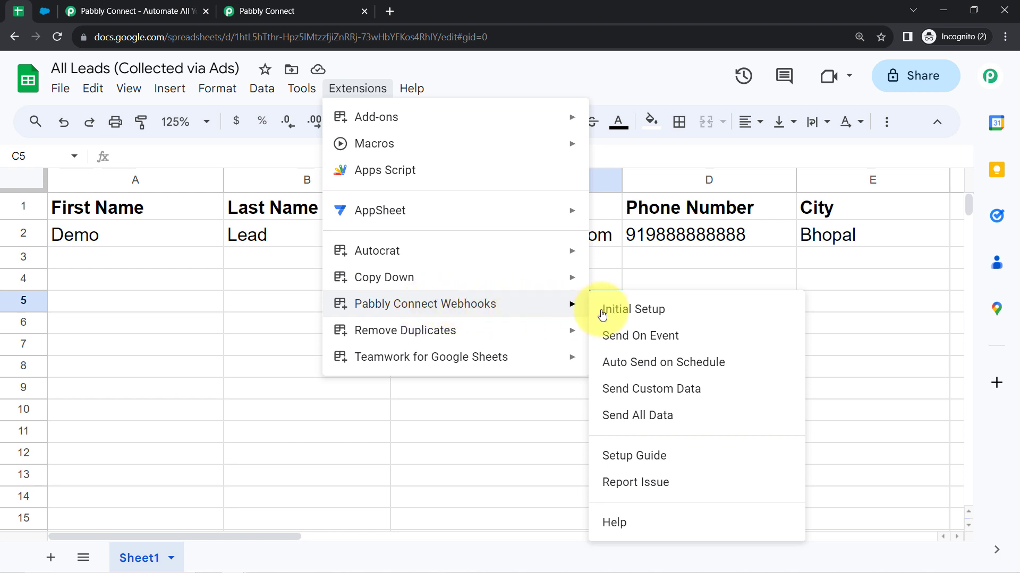
click(626, 316)
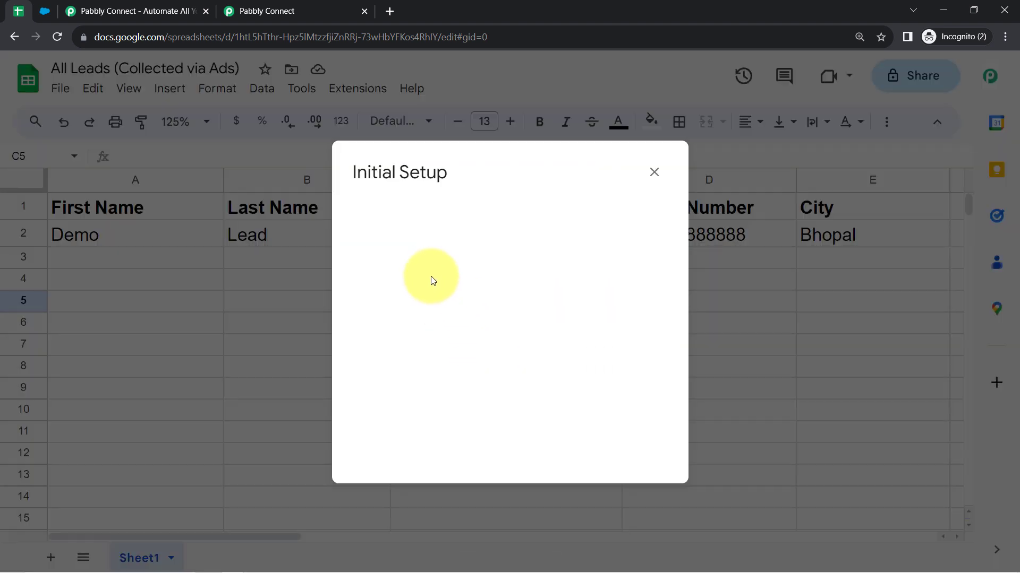
Copy the Google Sheets trigger's webhook URL again from the Pabbly Connect workflow and return to the spreadsheet.
click(262, 11)
click(826, 274)
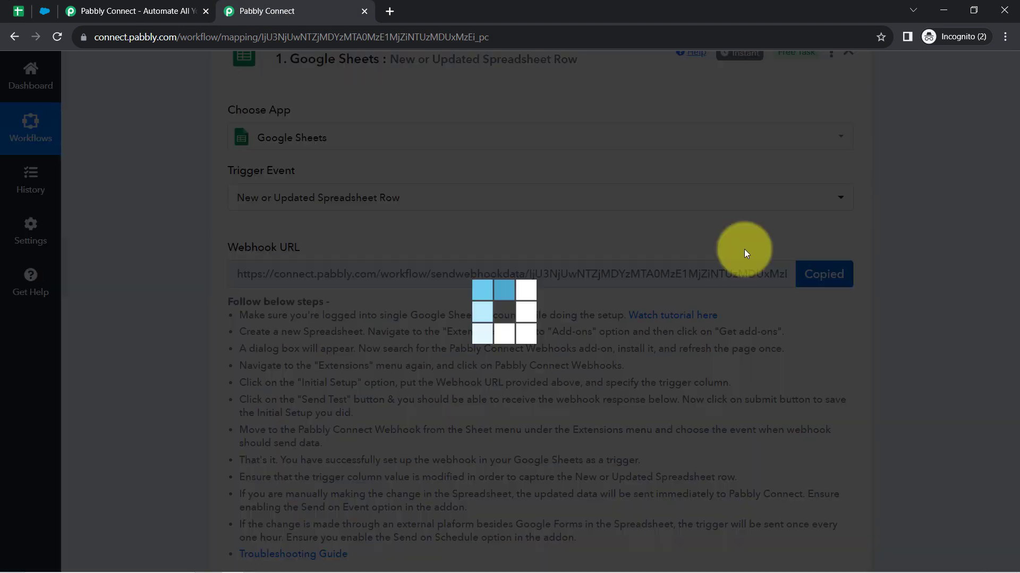
click(18, 11)
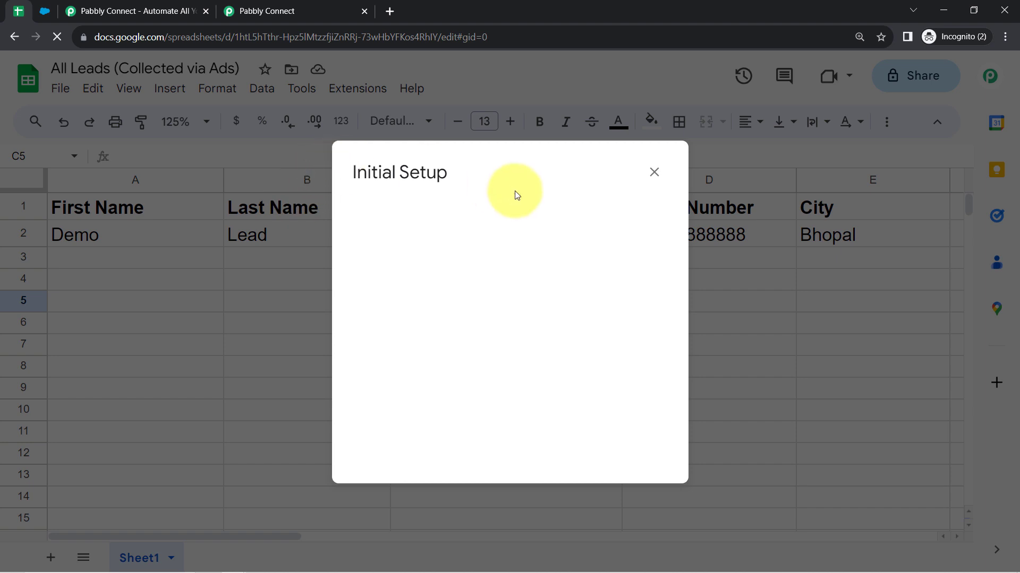
Close the Pabbly Connect home page and paste the copied webhook URL into the add-on's Initial Setup in the spreadsheet.
click(176, 16)
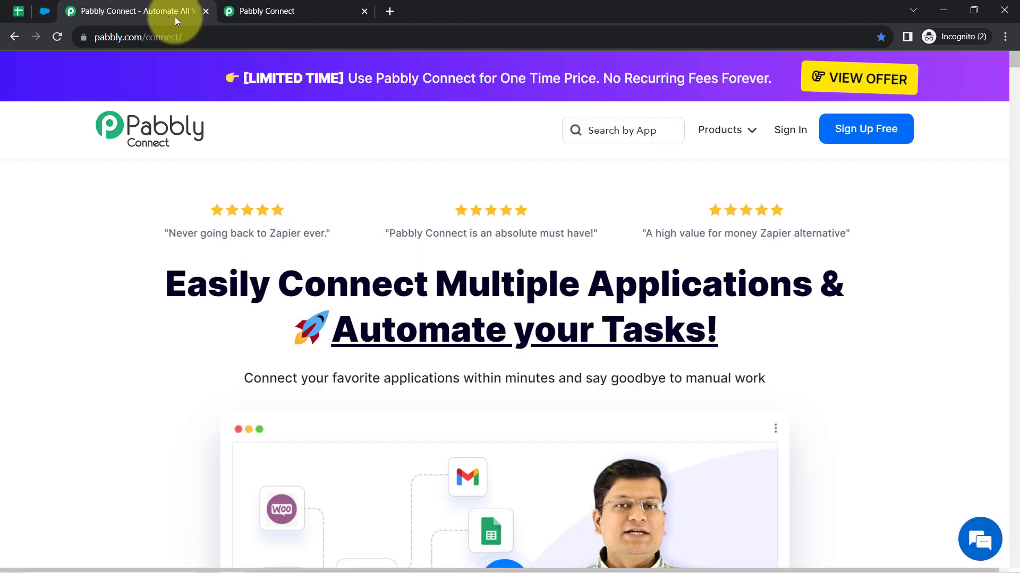
click(206, 11)
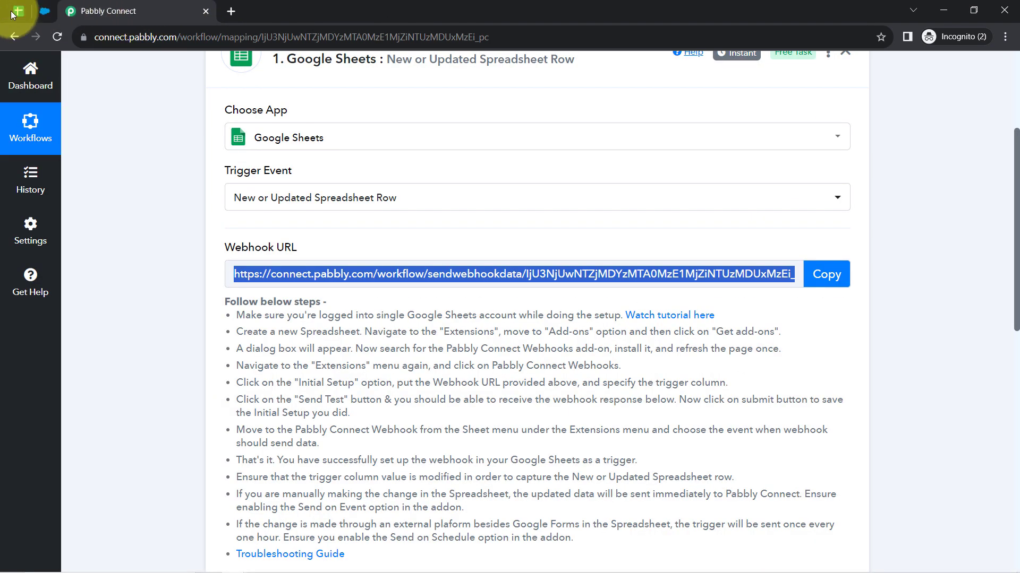
click(19, 12)
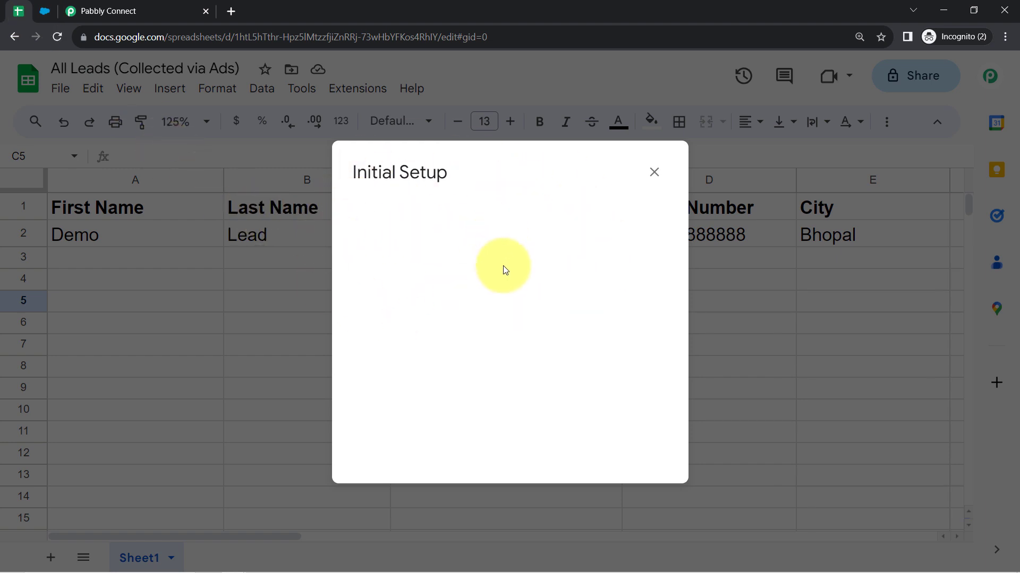
click(413, 294)
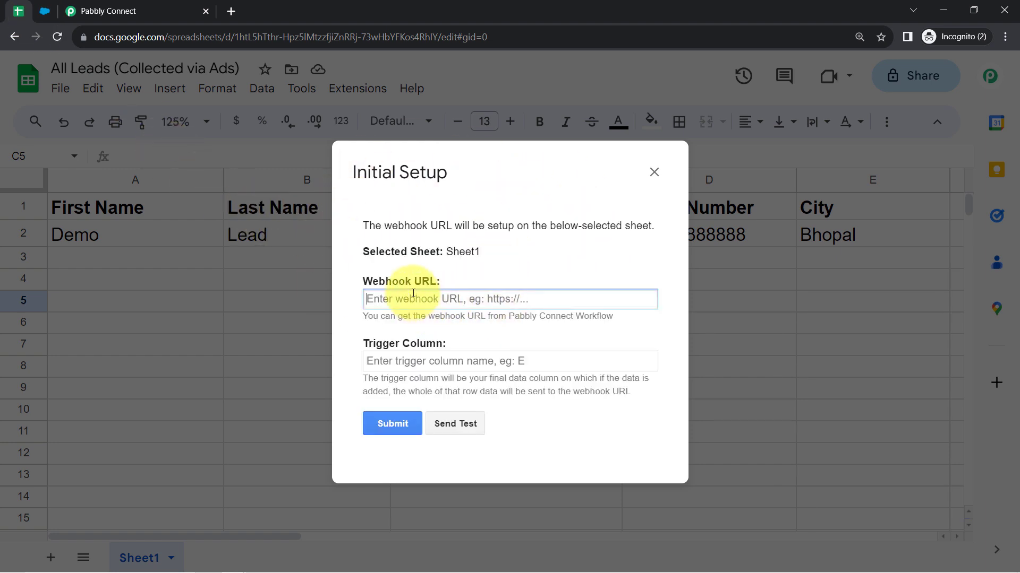
key(ctrl+v)
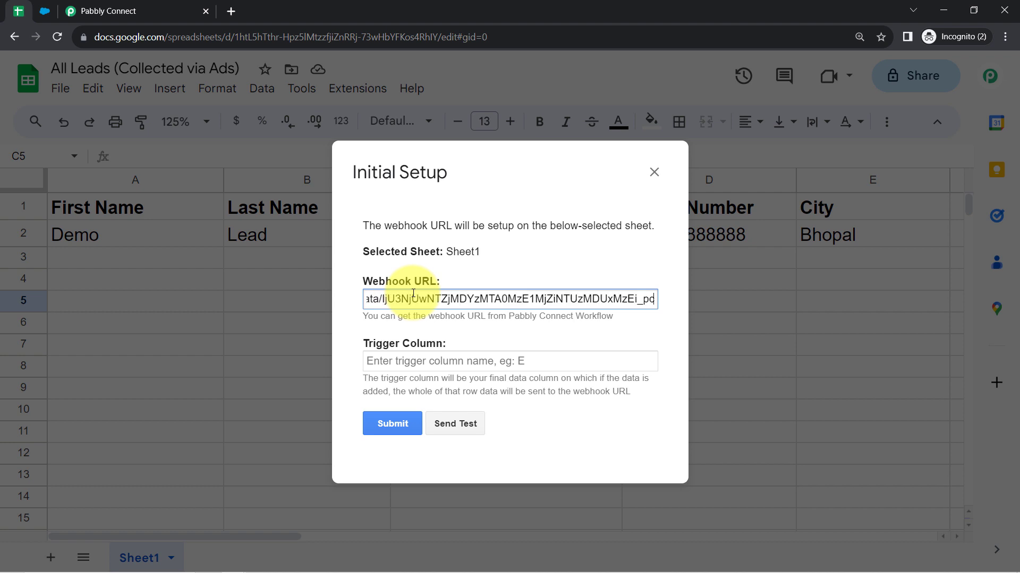
Read the trigger column explanation, compare it with the sheet's last data column, and set the trigger column to E.
drag(382, 344, 455, 342)
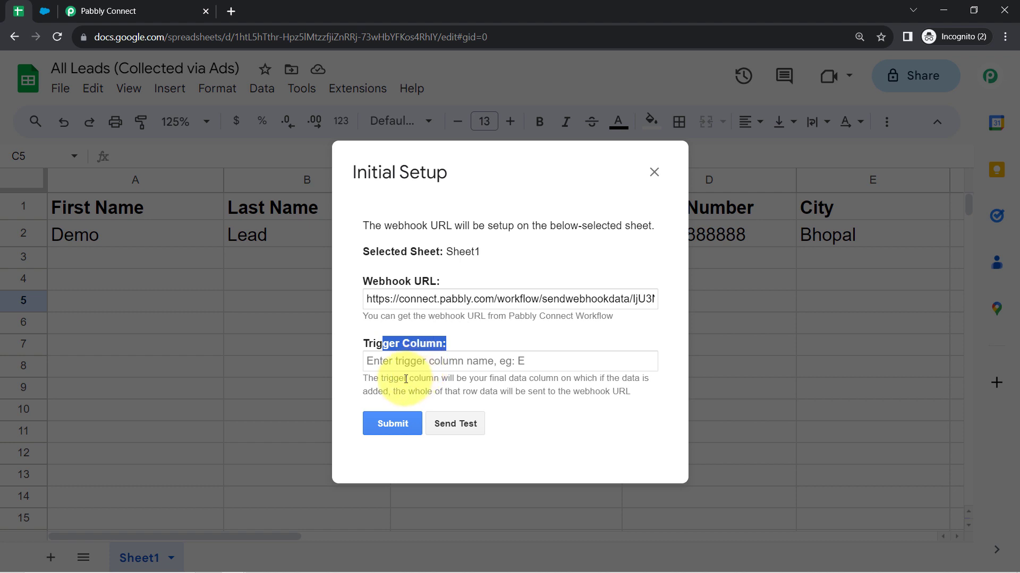
drag(394, 381, 626, 391)
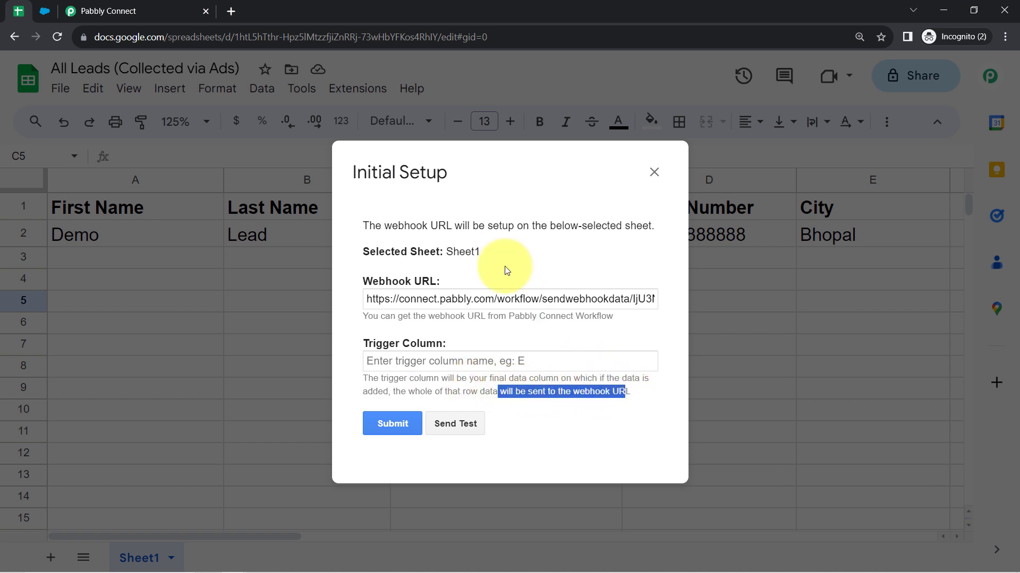
double_click(422, 344)
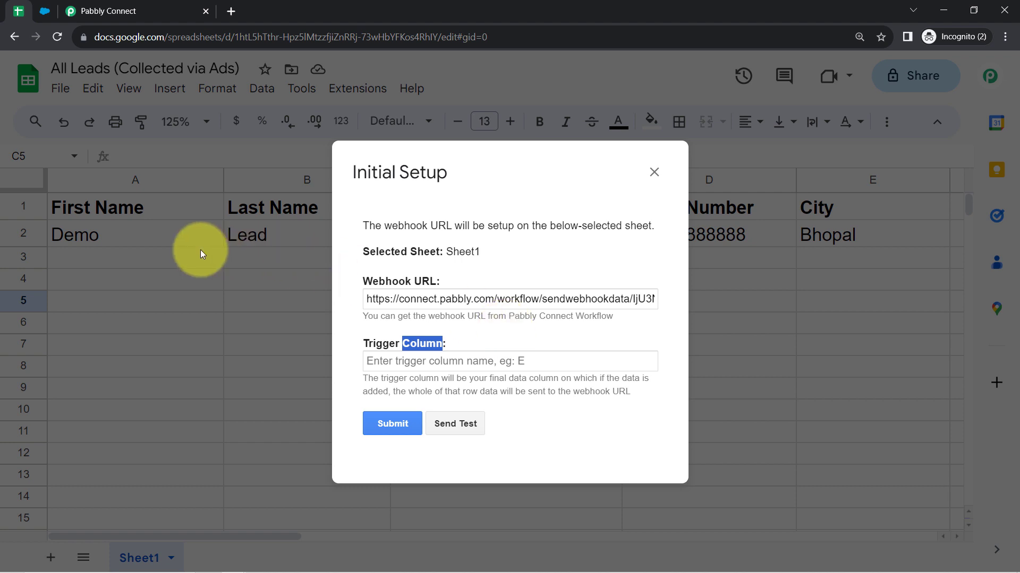
click(143, 5)
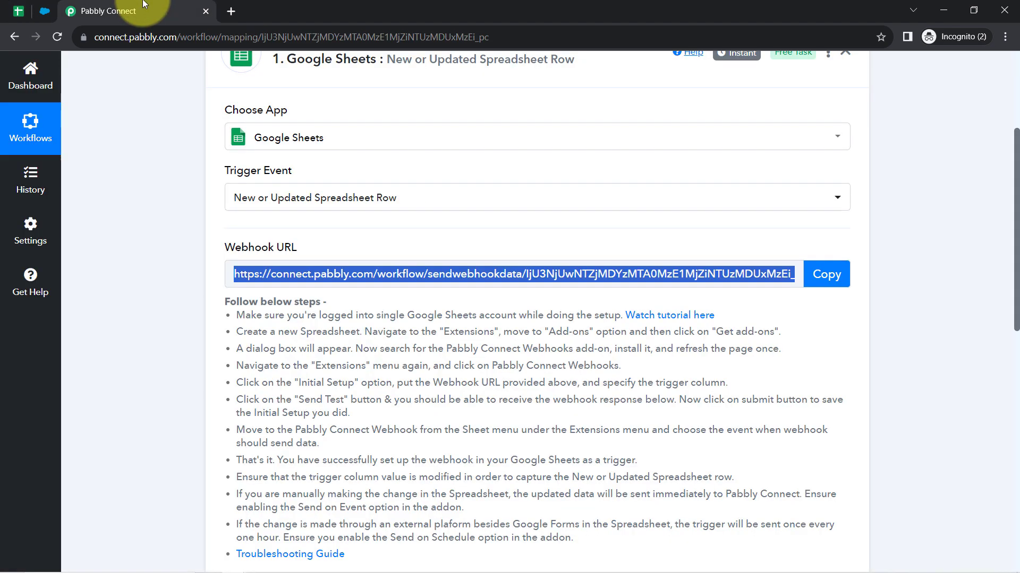
click(19, 10)
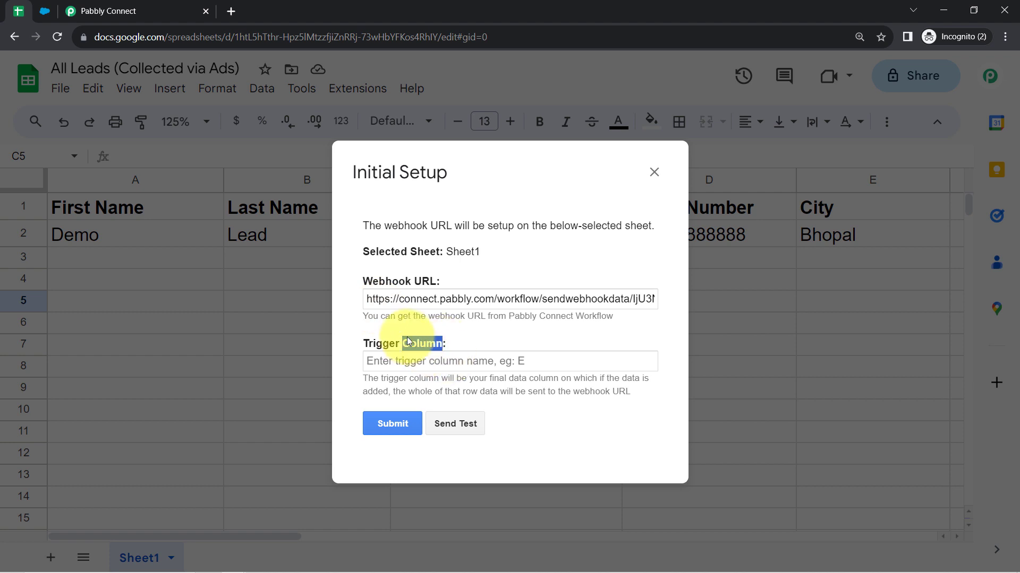
click(419, 358)
drag(417, 188, 55, 252)
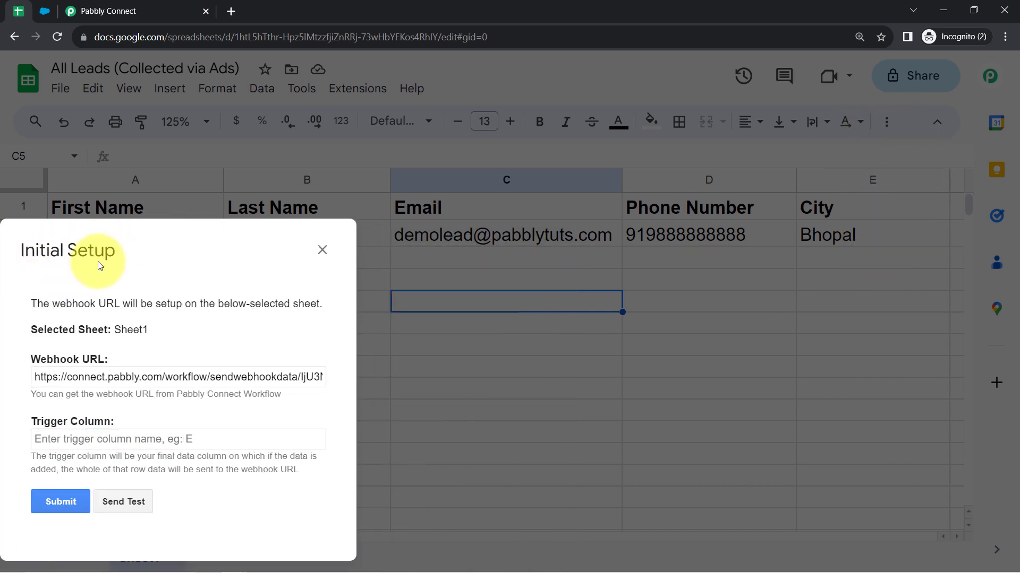
drag(99, 255, 271, 156)
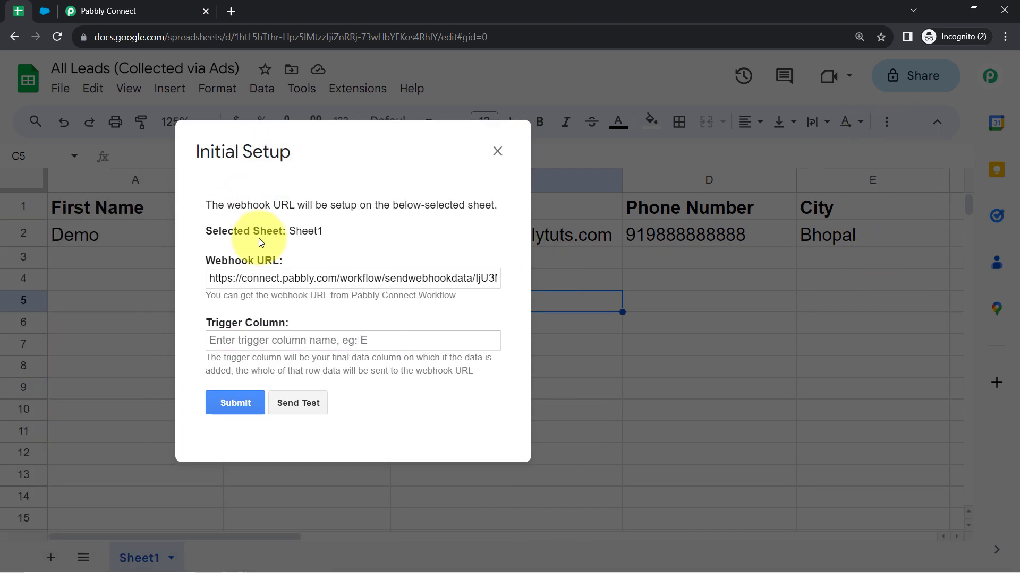
click(221, 342)
text(E)
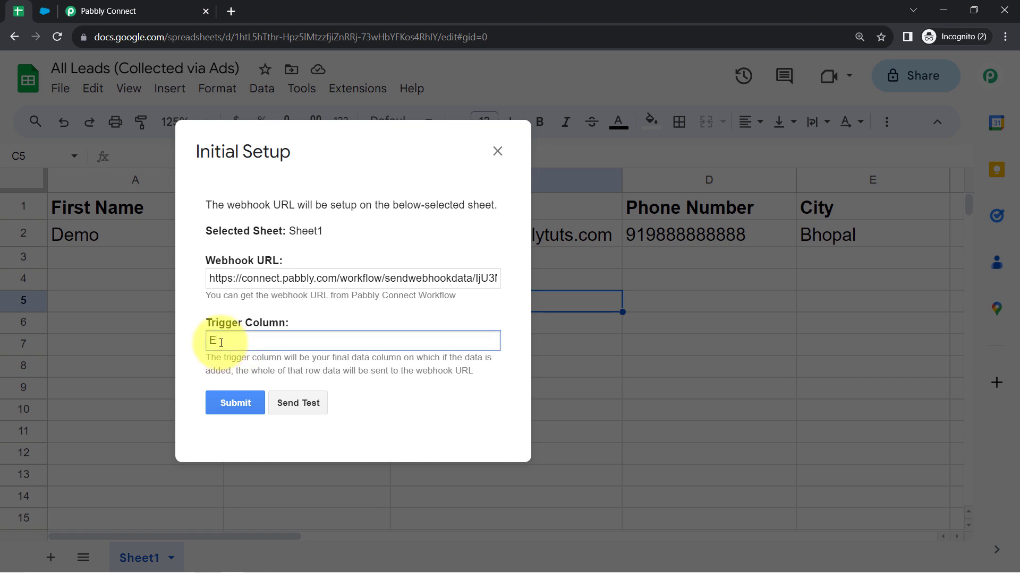
Send test data from the Initial Setup and check the response received by the Google Sheets trigger in the Pabbly Connect workflow.
click(291, 403)
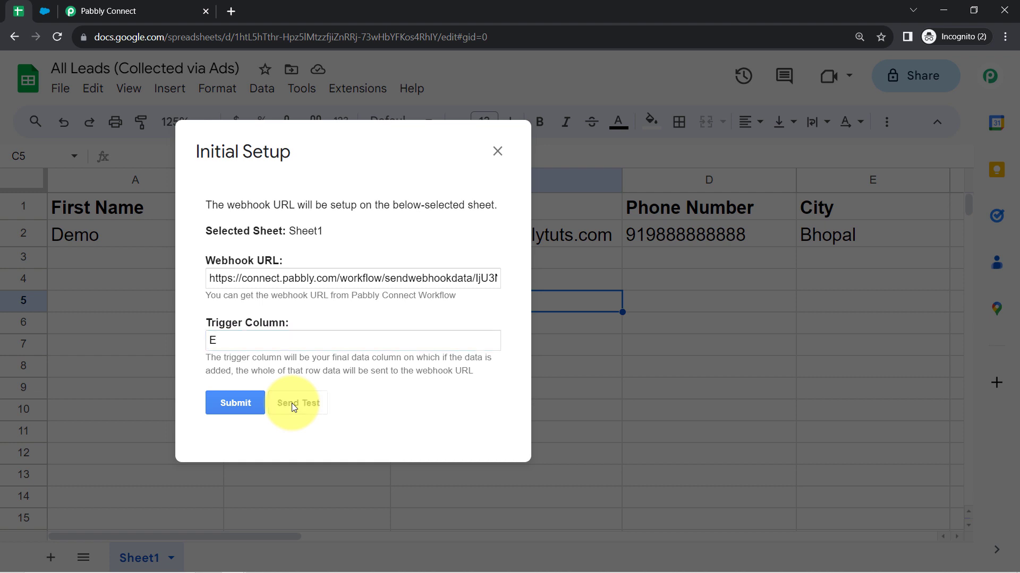
scroll(279, 338, down, 2)
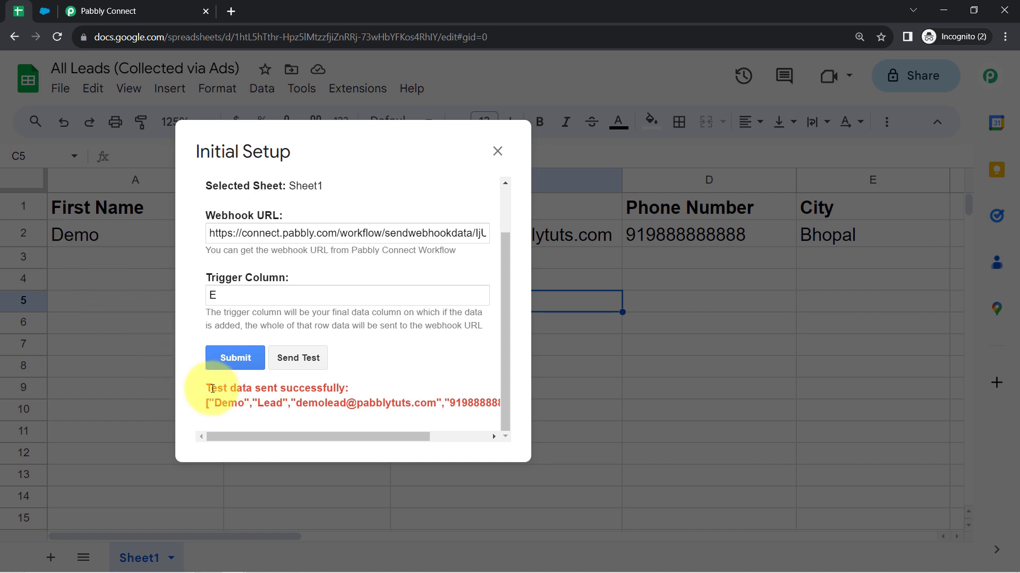
drag(210, 388, 398, 415)
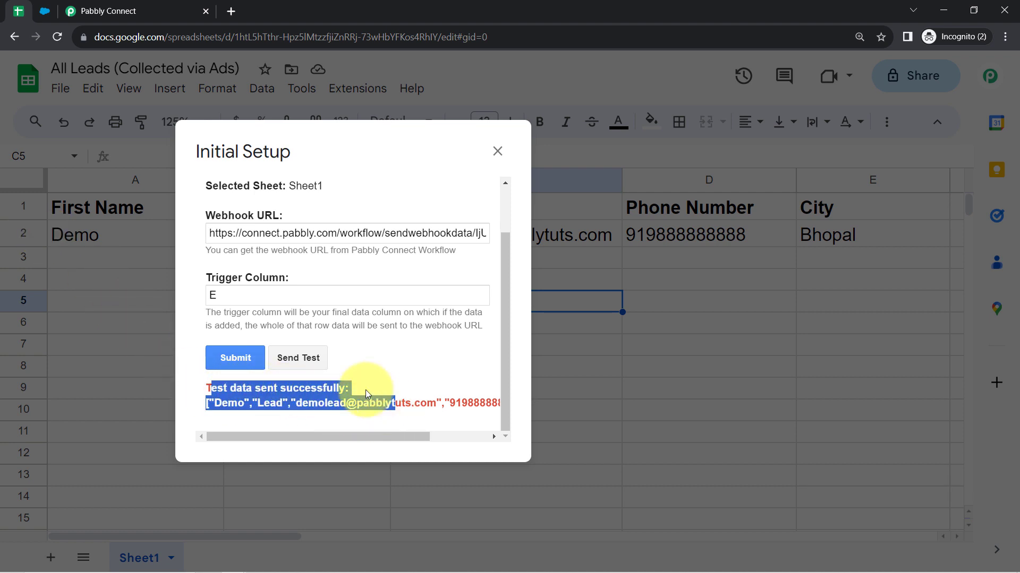
click(165, 10)
scroll(276, 467, down, 10)
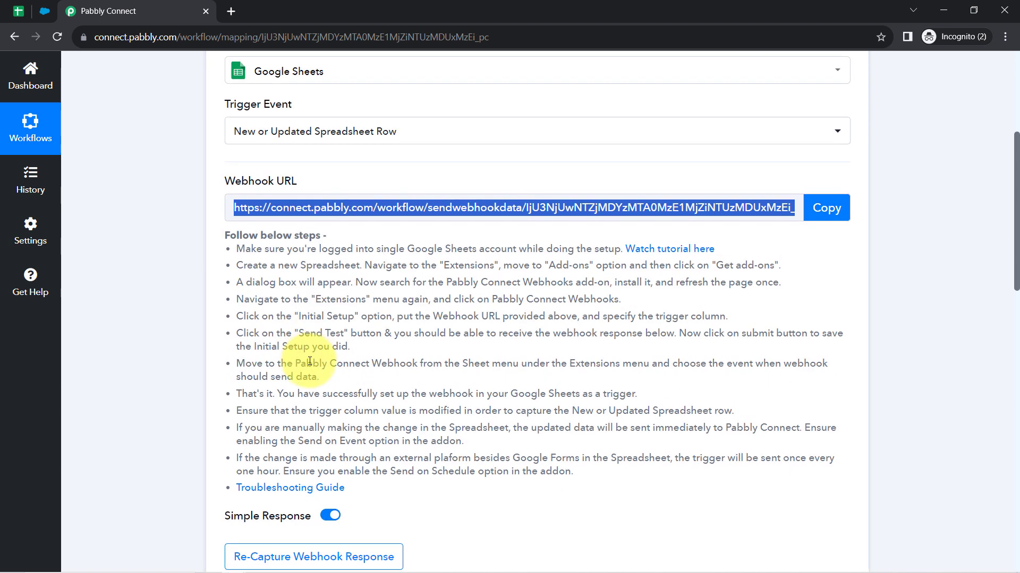
scroll(335, 222, up, 1)
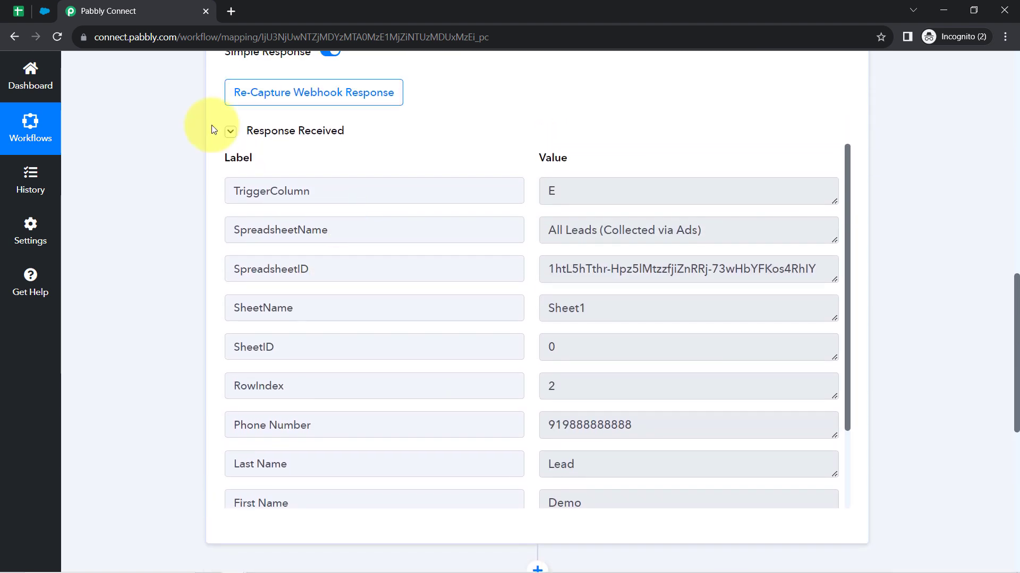
click(270, 133)
click(273, 133)
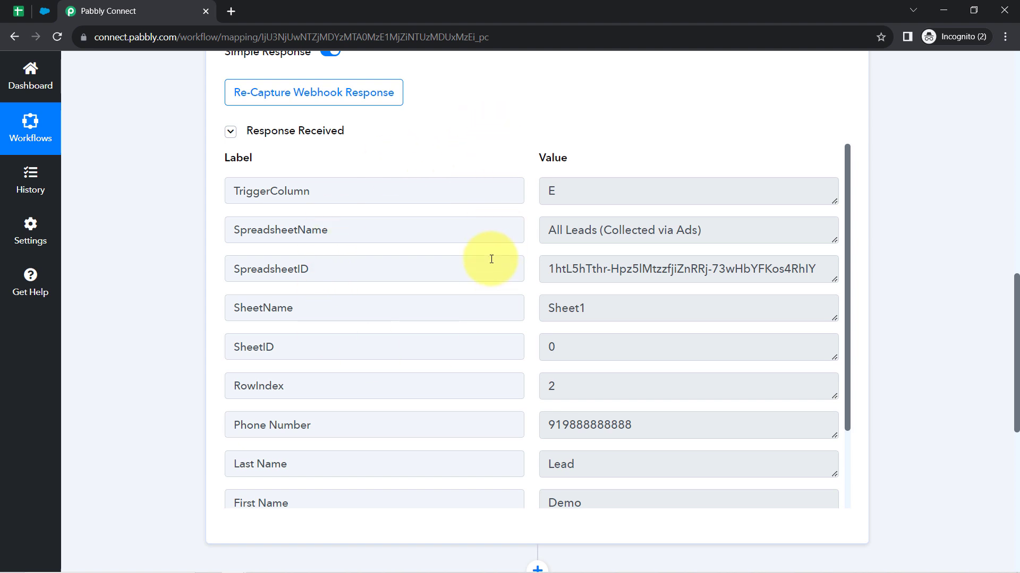
Submit the webhook's Initial Setup in the spreadsheet and close the dialog.
click(16, 11)
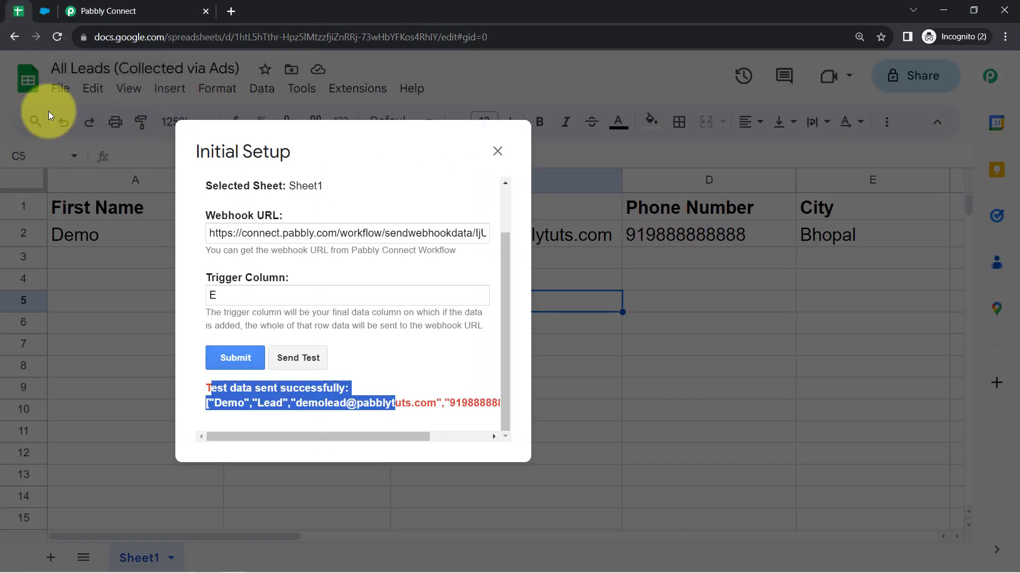
click(223, 356)
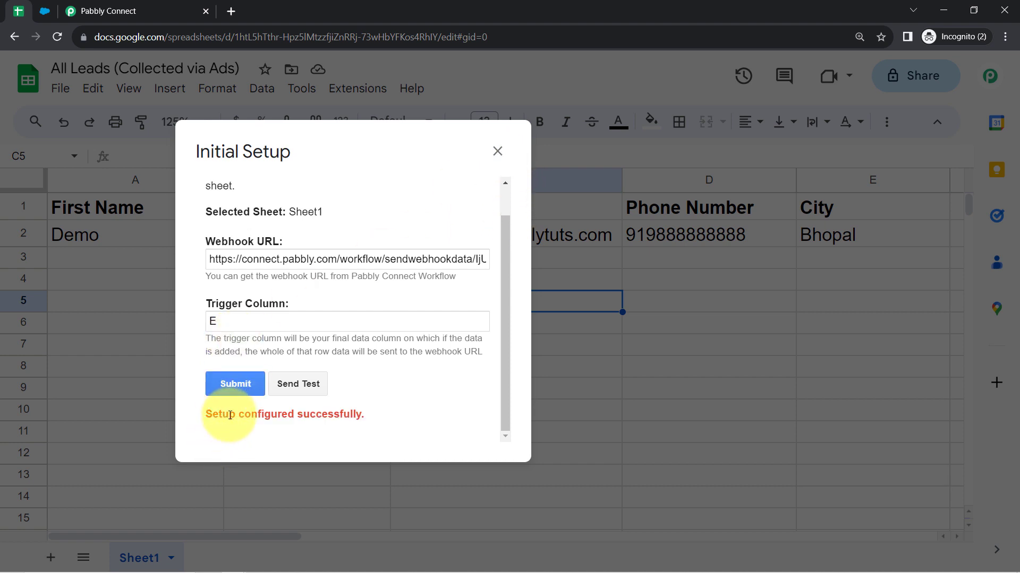
drag(222, 416, 351, 410)
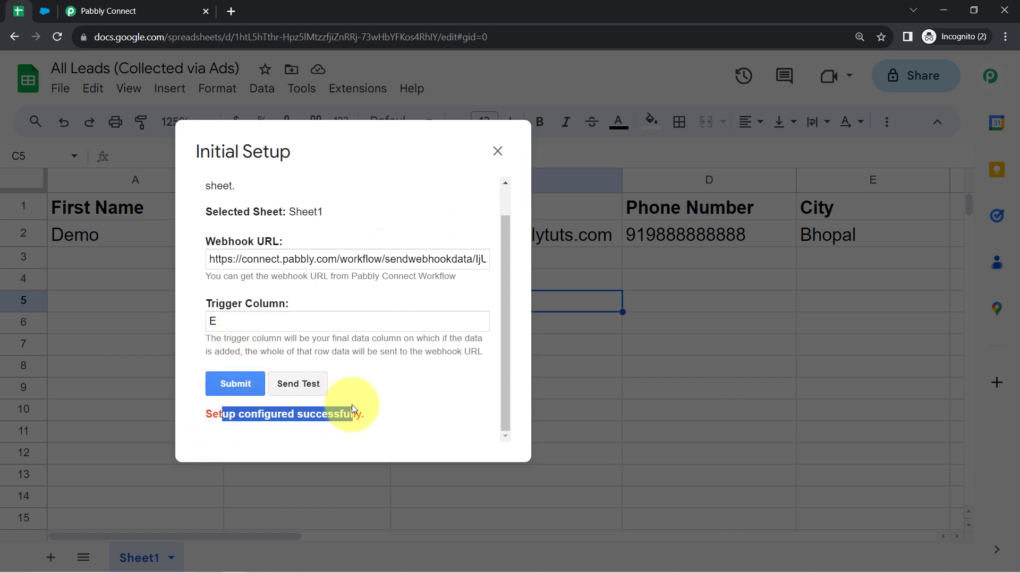
click(497, 151)
In the Pabbly Connect workflow, examine the received response's trigger column, spreadsheet name, sheet name, row index and lead details.
click(144, 9)
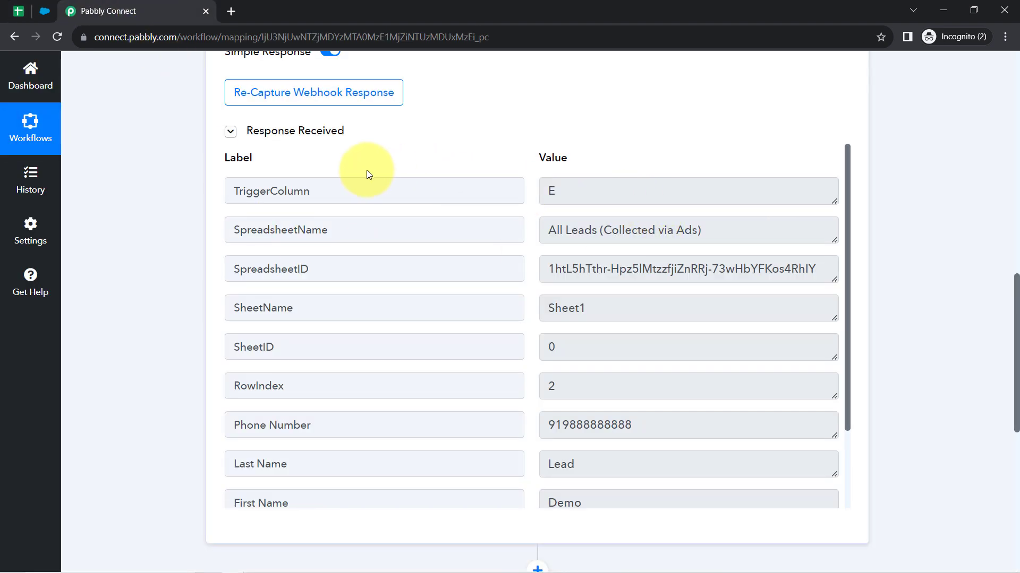
drag(265, 191, 308, 189)
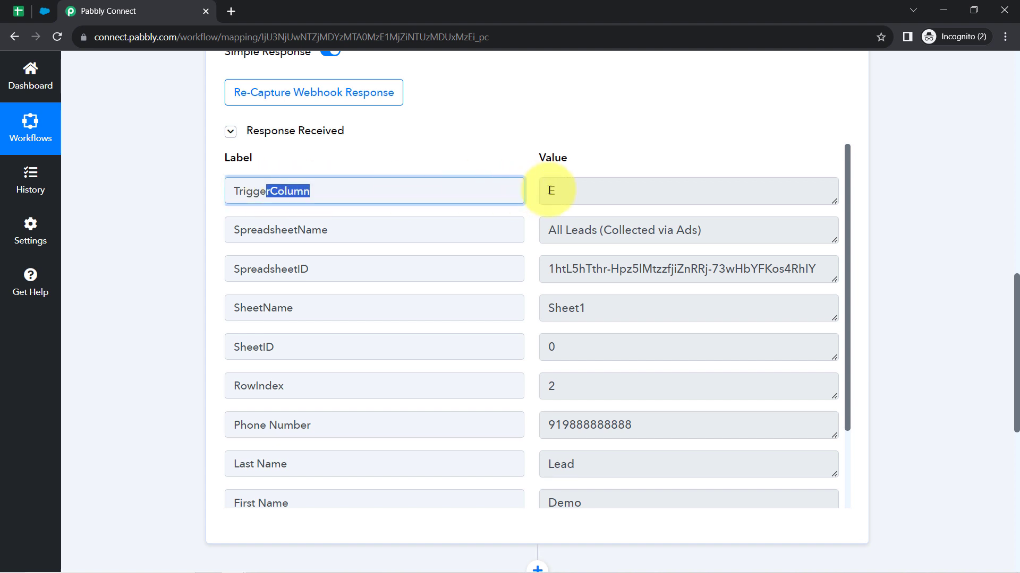
drag(558, 192, 532, 194)
drag(299, 229, 384, 230)
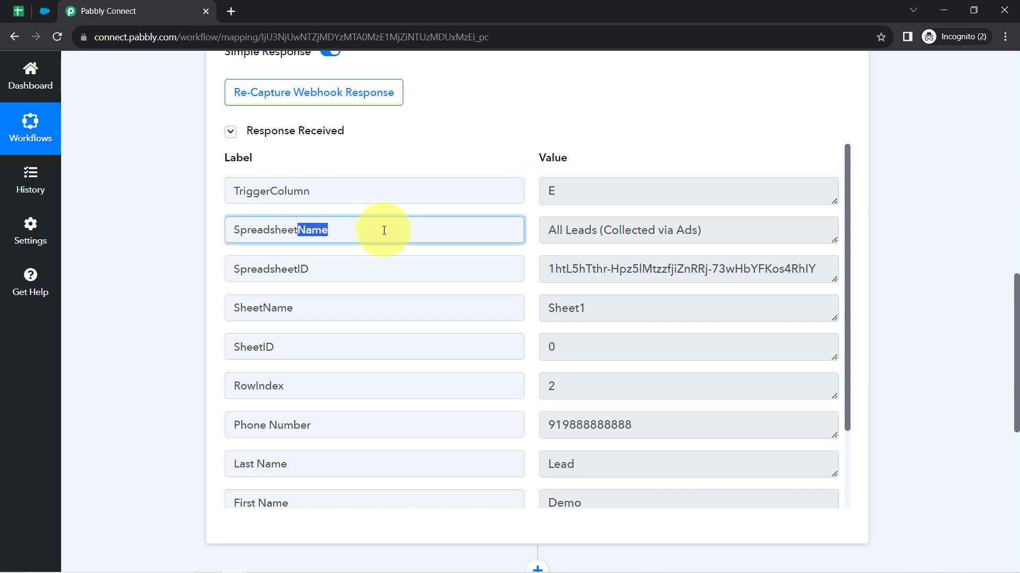
drag(592, 230, 556, 230)
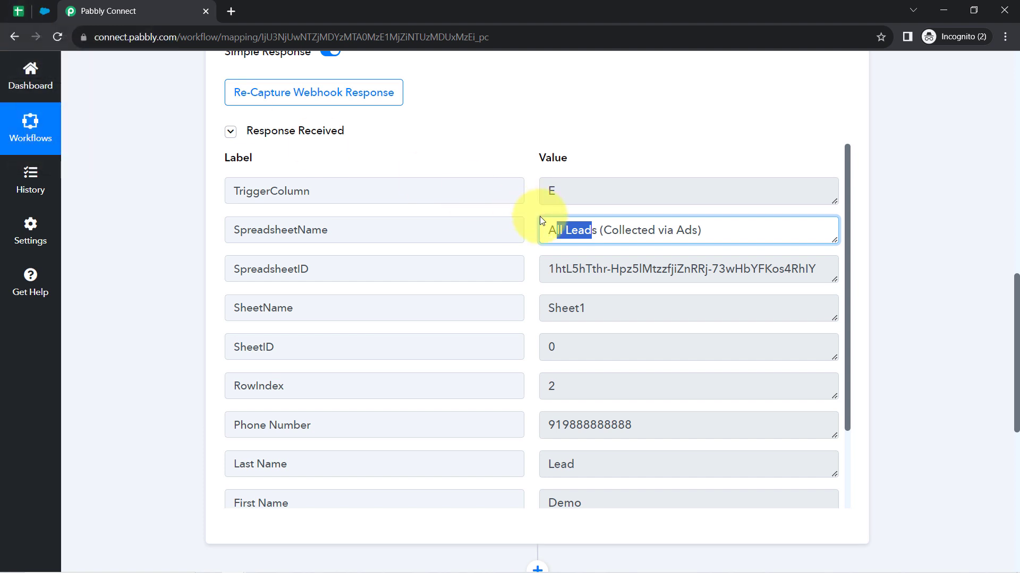
drag(585, 304, 567, 301)
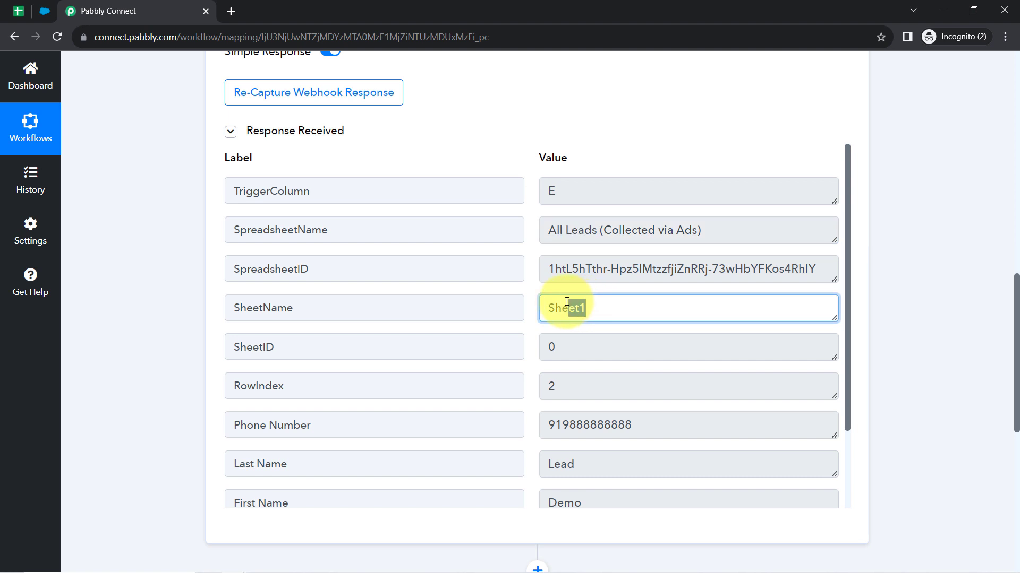
double_click(550, 390)
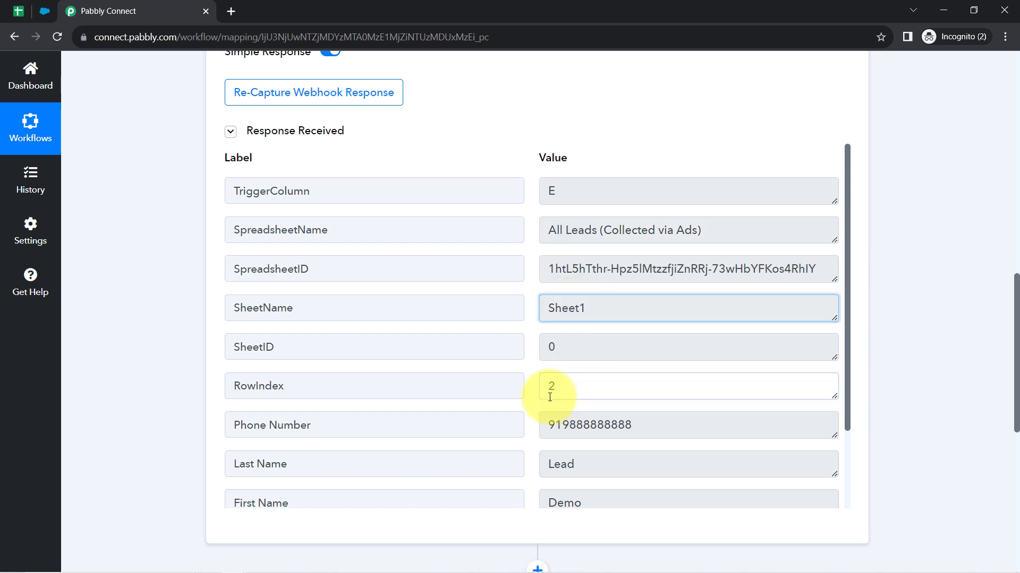
scroll(589, 353, down, 2)
drag(562, 327, 590, 327)
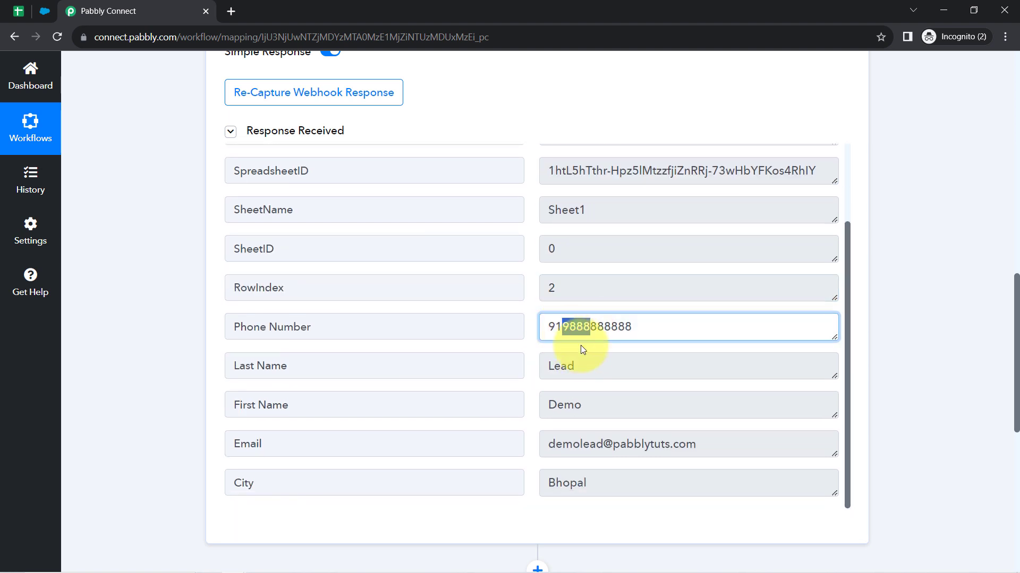
Check the last name, first name, email and city values captured in the webhook response.
drag(581, 368, 548, 367)
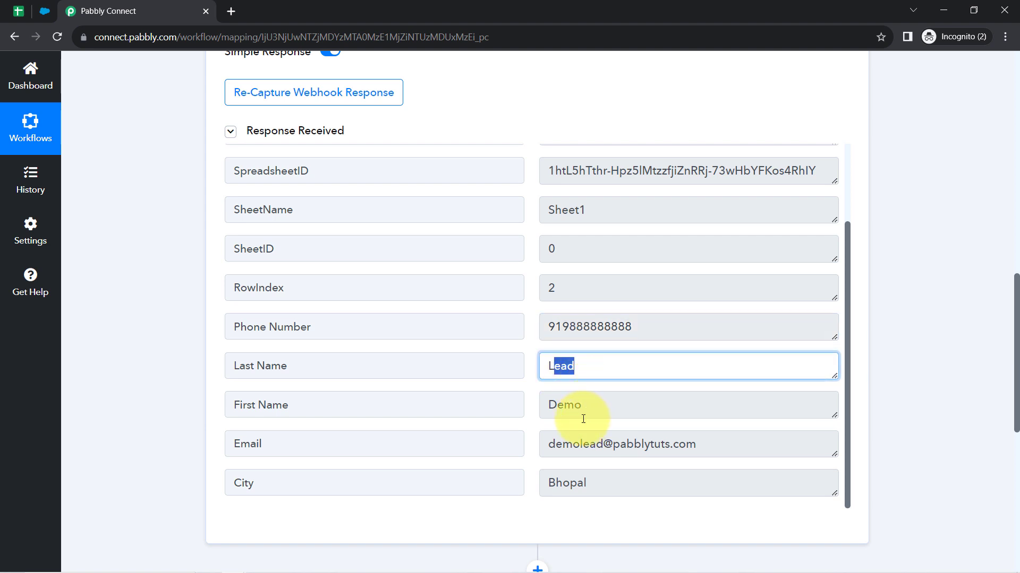
drag(582, 417, 561, 407)
drag(612, 446, 698, 447)
double_click(563, 485)
Switch to the lead spreadsheet in Google Sheets and slightly widen the Email column.
click(18, 11)
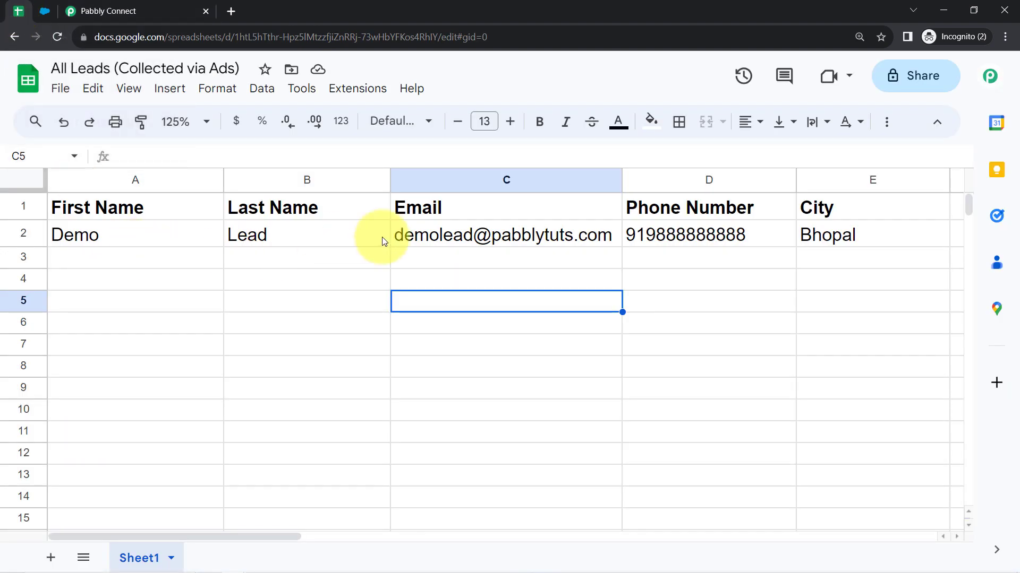
click(407, 235)
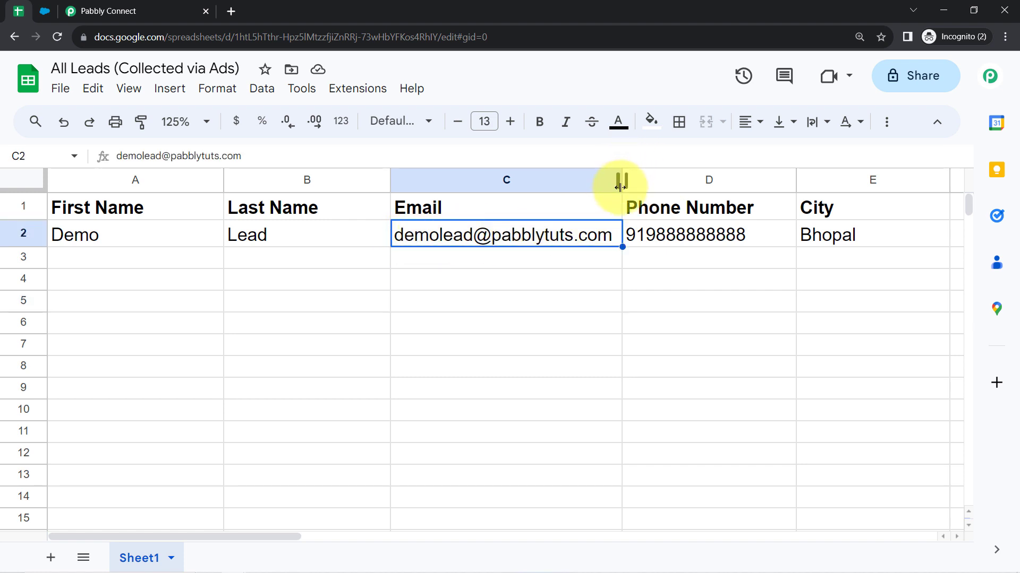
drag(620, 187, 640, 182)
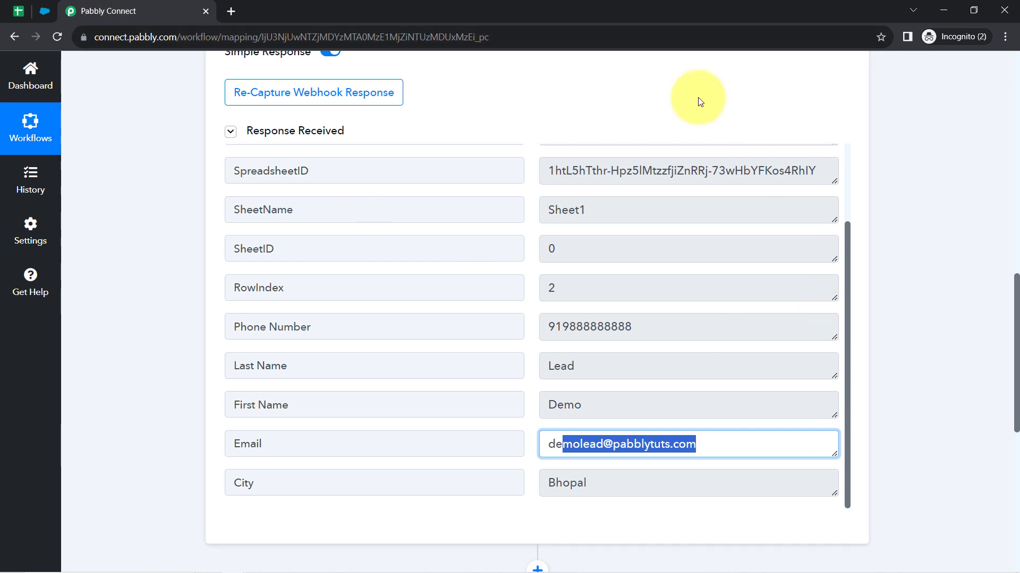
In the Pabbly Connect workflow, collapse the received response and the Google Sheets trigger step.
click(314, 132)
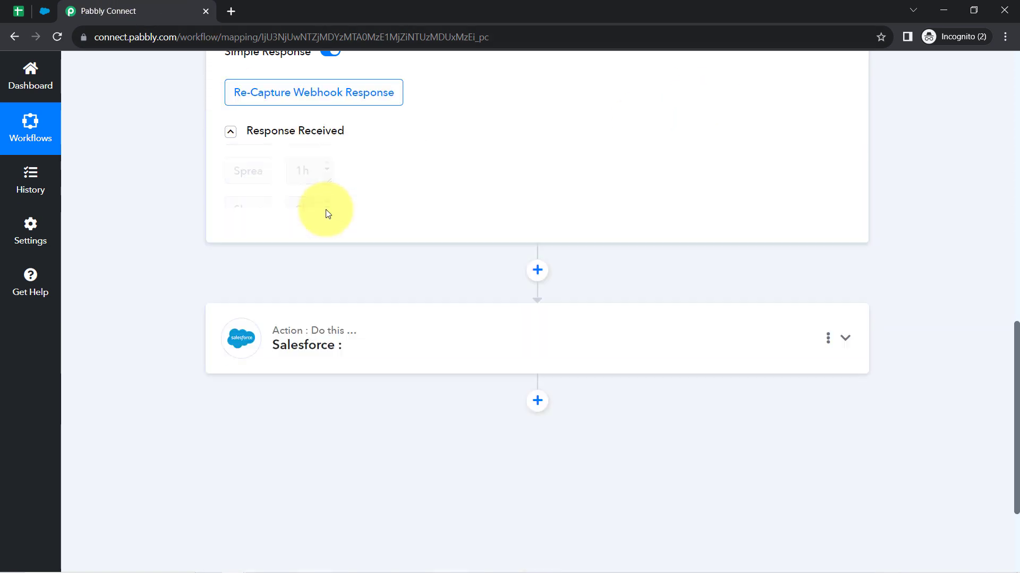
scroll(325, 211, up, 10)
click(27, 4)
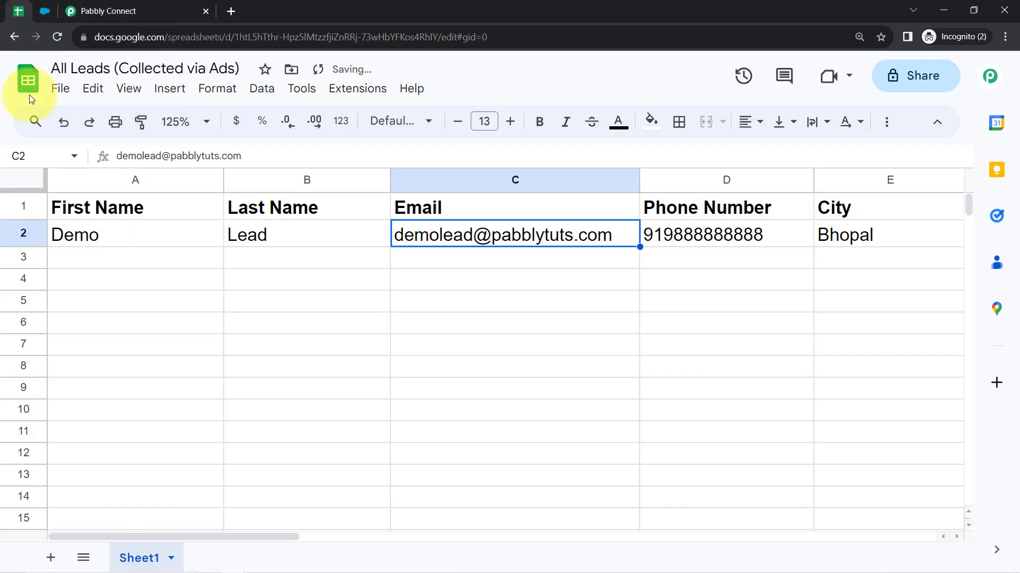
click(136, 7)
scroll(181, 69, up, 2)
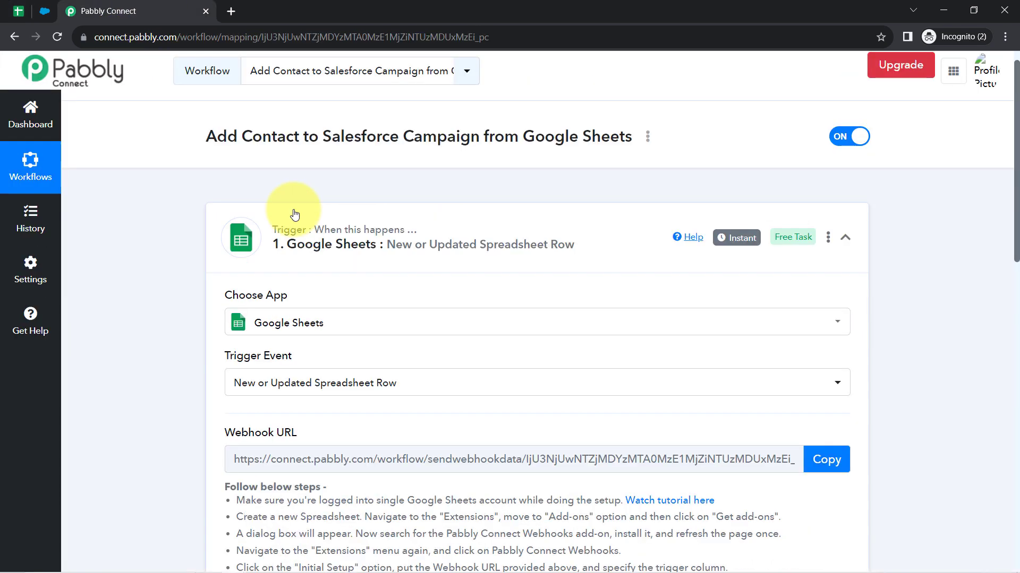
click(334, 259)
scroll(336, 260, down, 3)
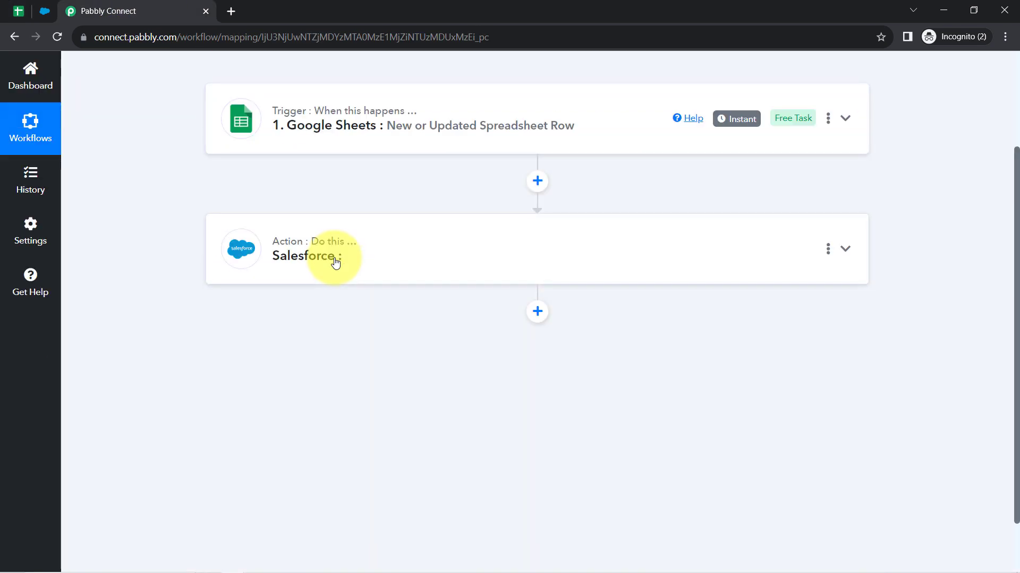
scroll(337, 257, up, 3)
Look over rows 2 to 7 of the lead spreadsheet and read the Instant trigger explanation in the Pabbly Connect workflow.
click(17, 11)
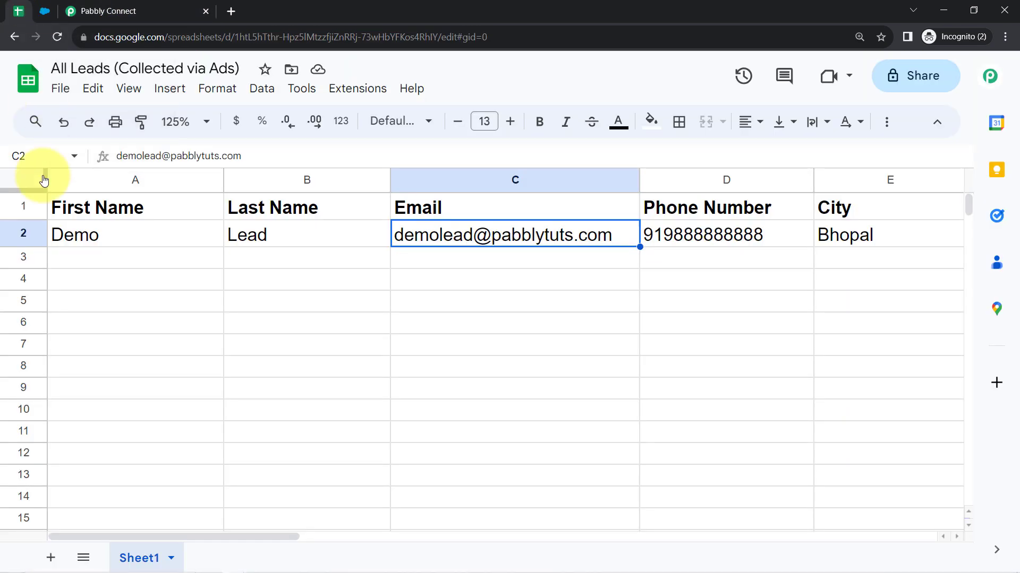
click(15, 236)
click(19, 259)
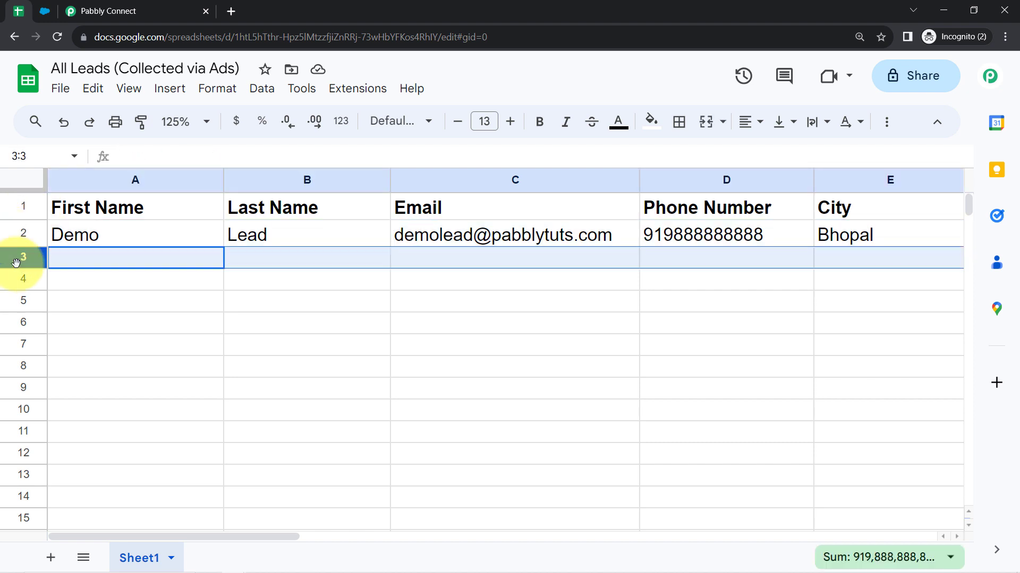
click(19, 284)
click(20, 300)
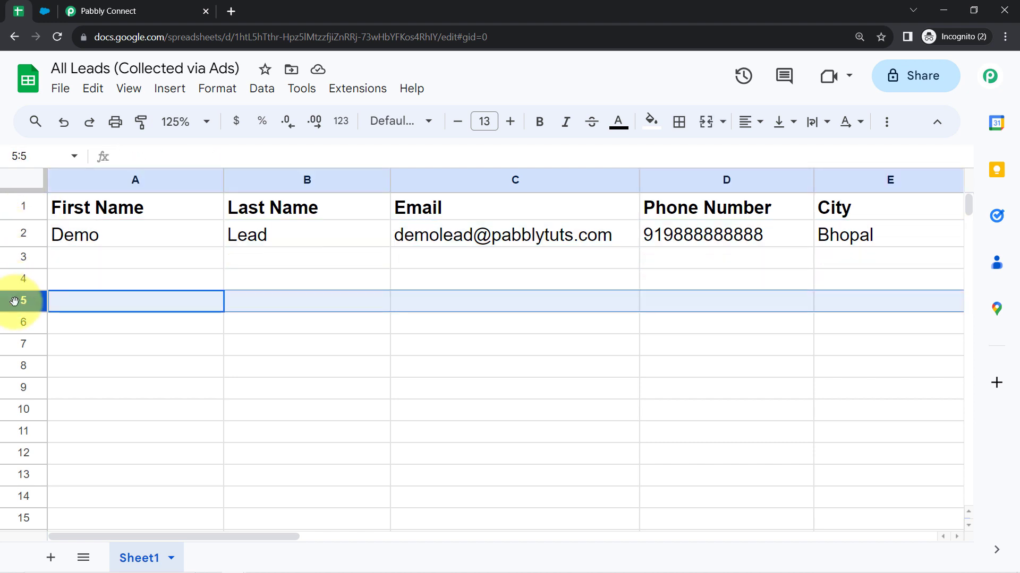
click(16, 323)
click(16, 346)
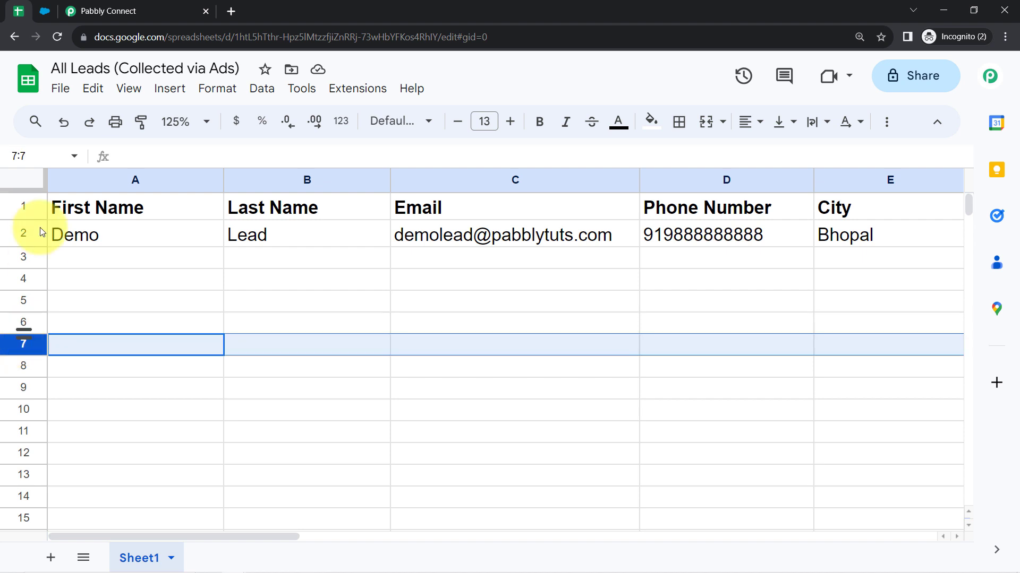
click(101, 11)
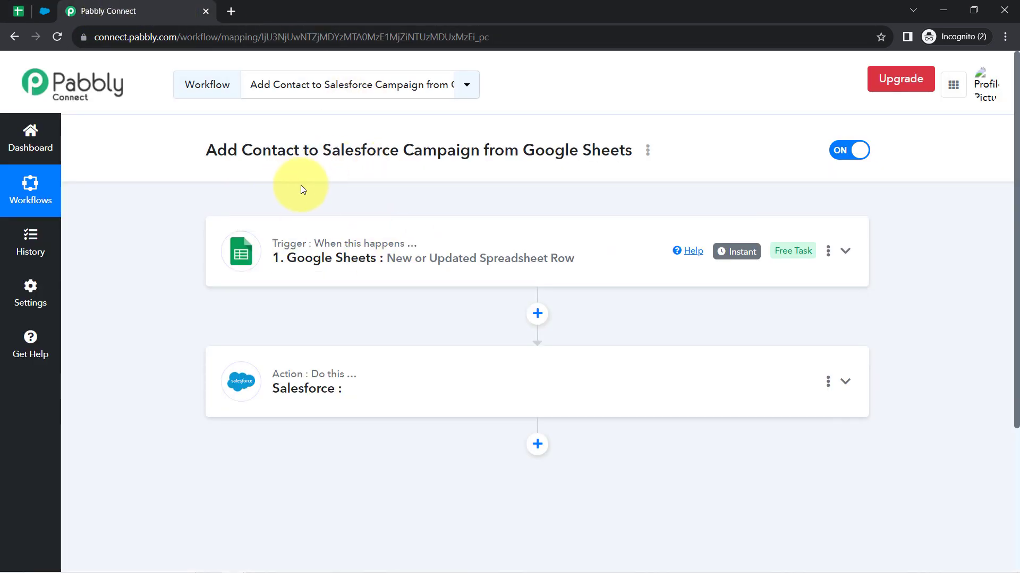
mouse_move(730, 249)
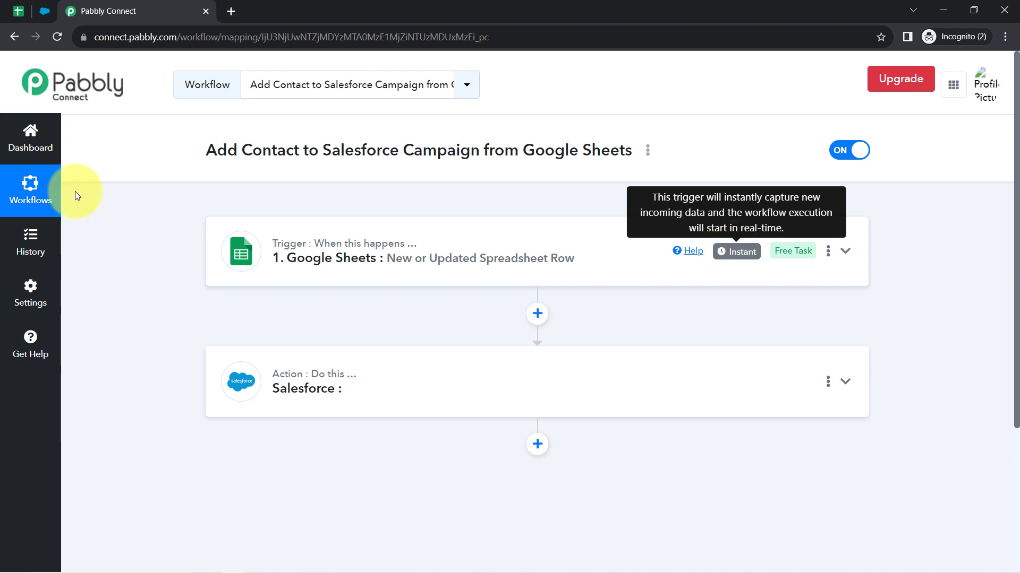
In the lead spreadsheet, enable Send On Event for the Pabbly Connect Webhooks add-on.
click(19, 13)
click(346, 91)
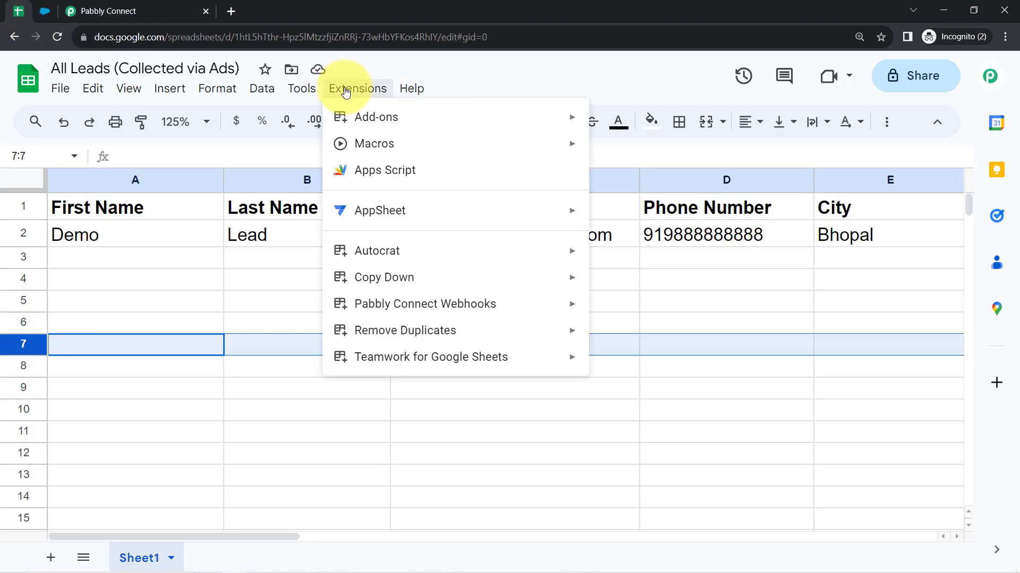
mouse_move(504, 306)
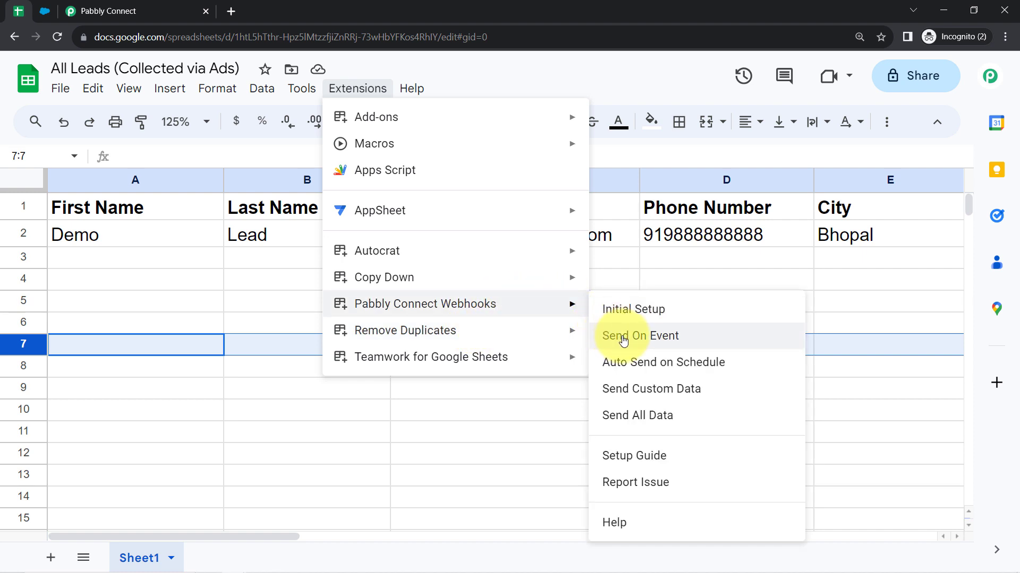
click(642, 340)
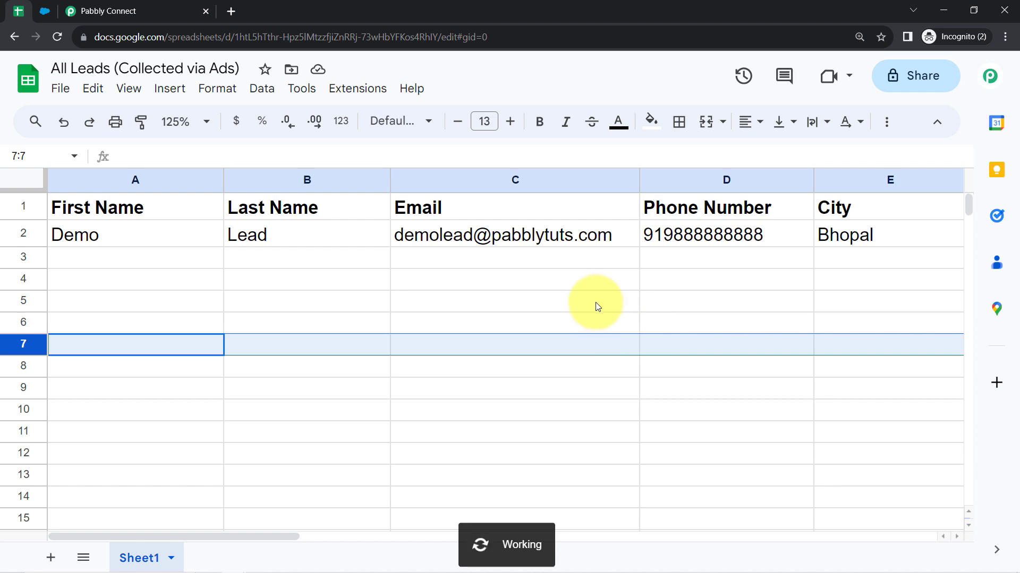
Look over empty rows 3 to 5 and check the Send On Event status of the Pabbly Connect Webhooks add-on.
click(21, 257)
click(22, 282)
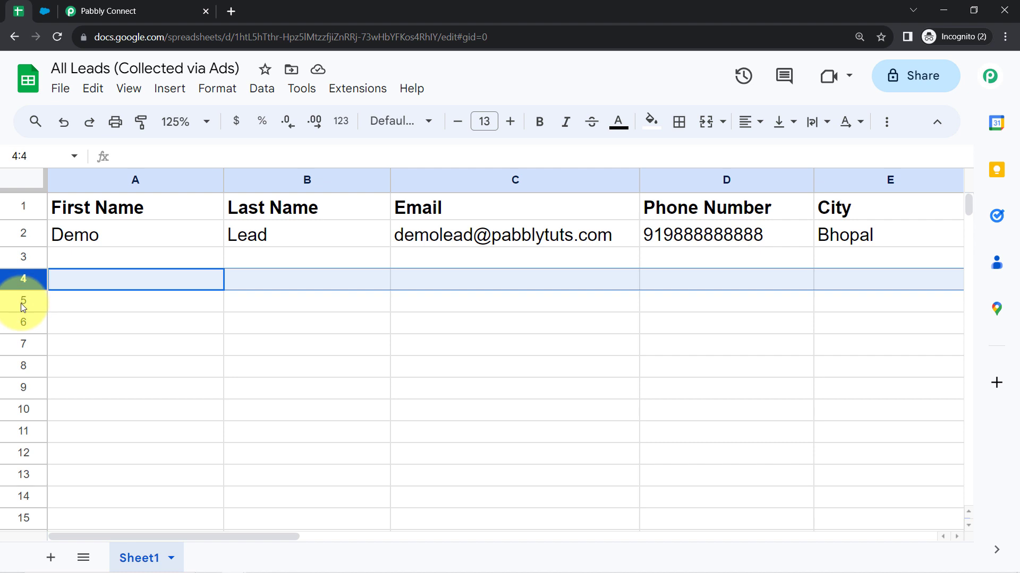
click(22, 307)
click(350, 90)
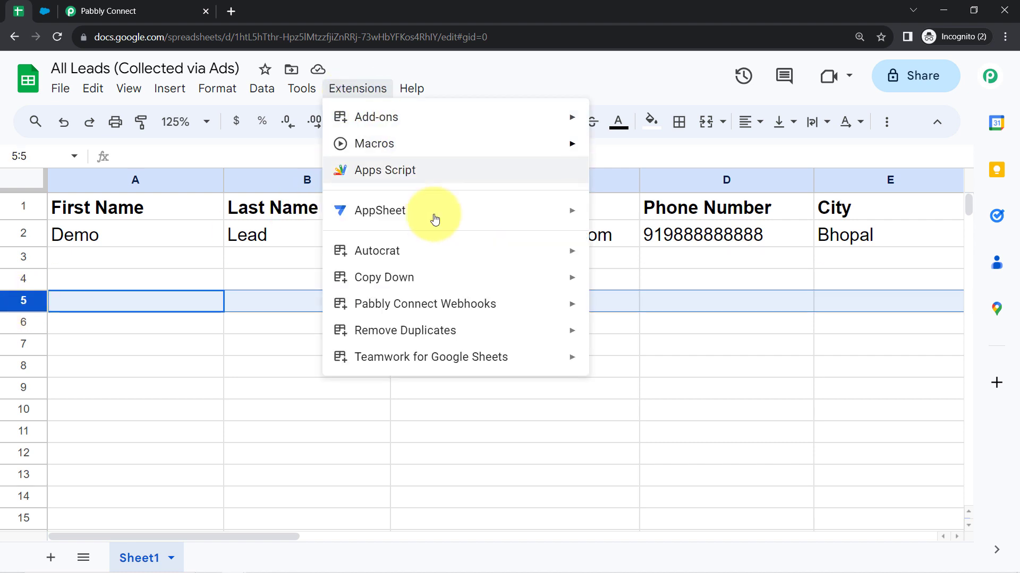
mouse_move(576, 300)
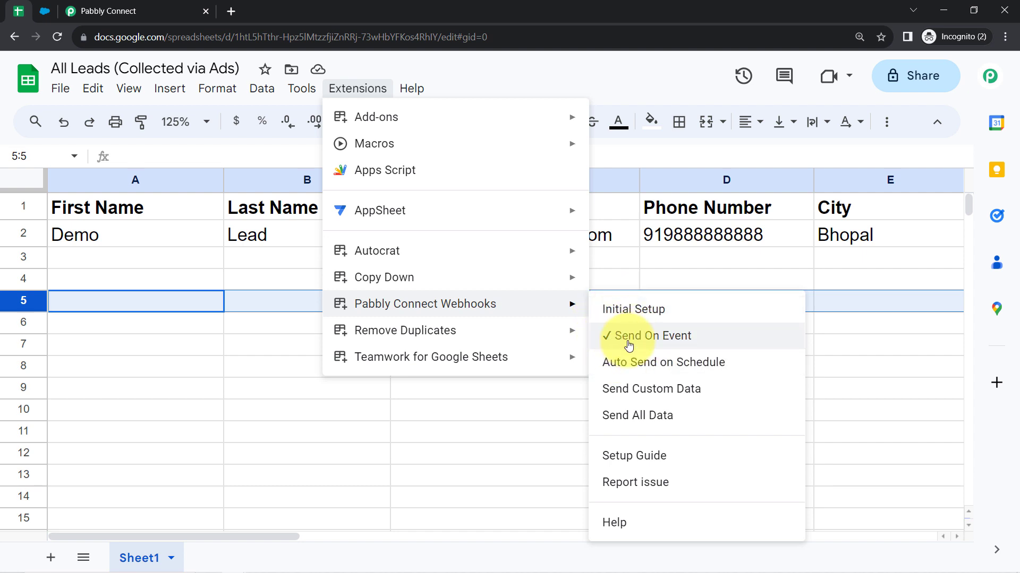
click(222, 359)
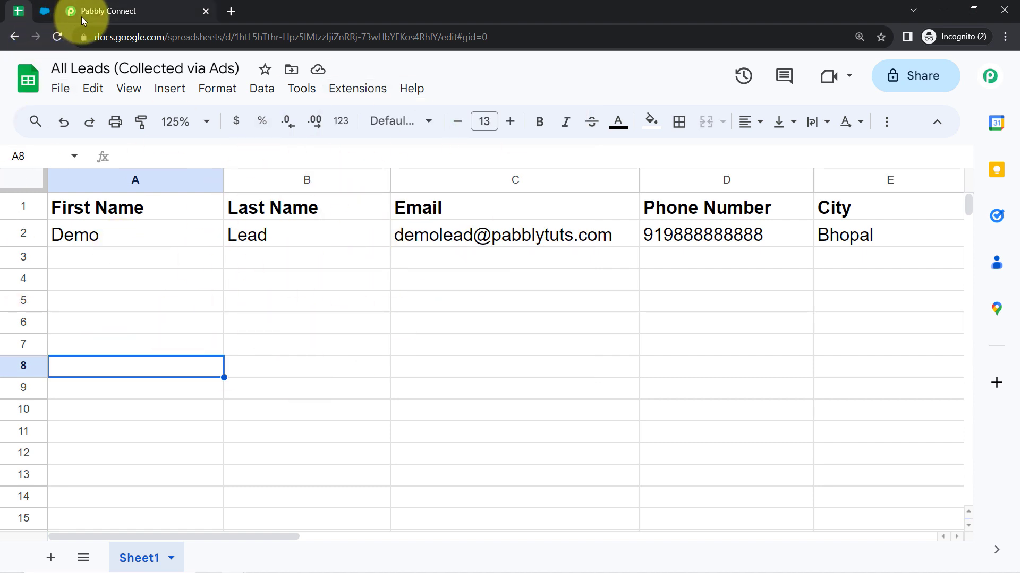
Switch to the Pabbly Connect workflow and expand the Salesforce action step.
click(117, 8)
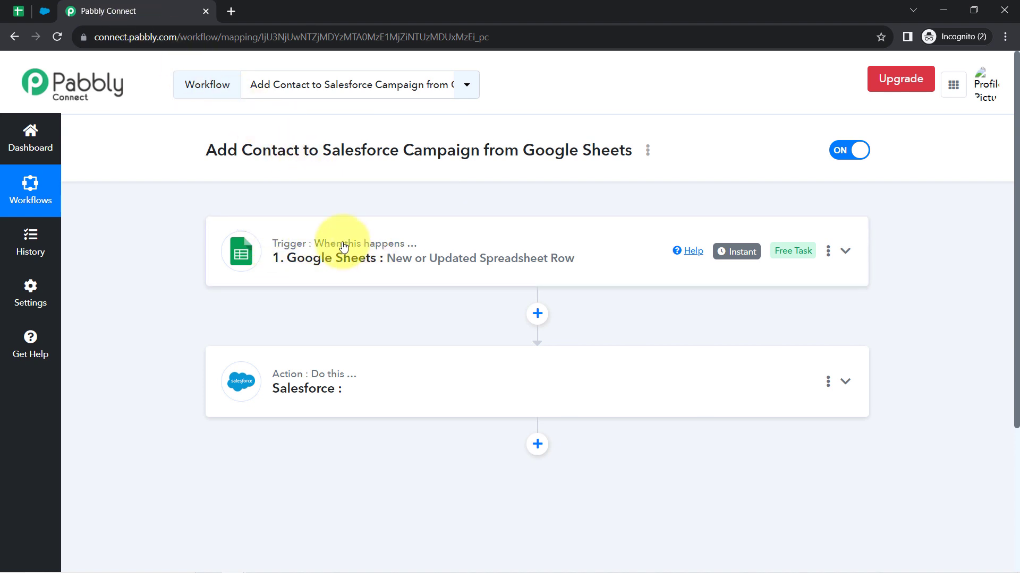
scroll(337, 234, down, 4)
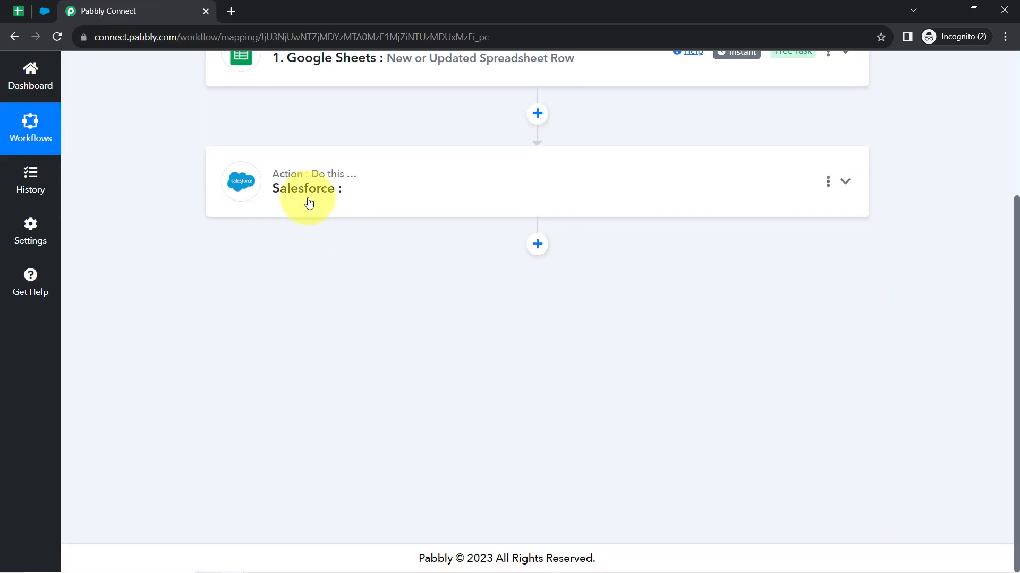
click(313, 203)
scroll(334, 193, up, 3)
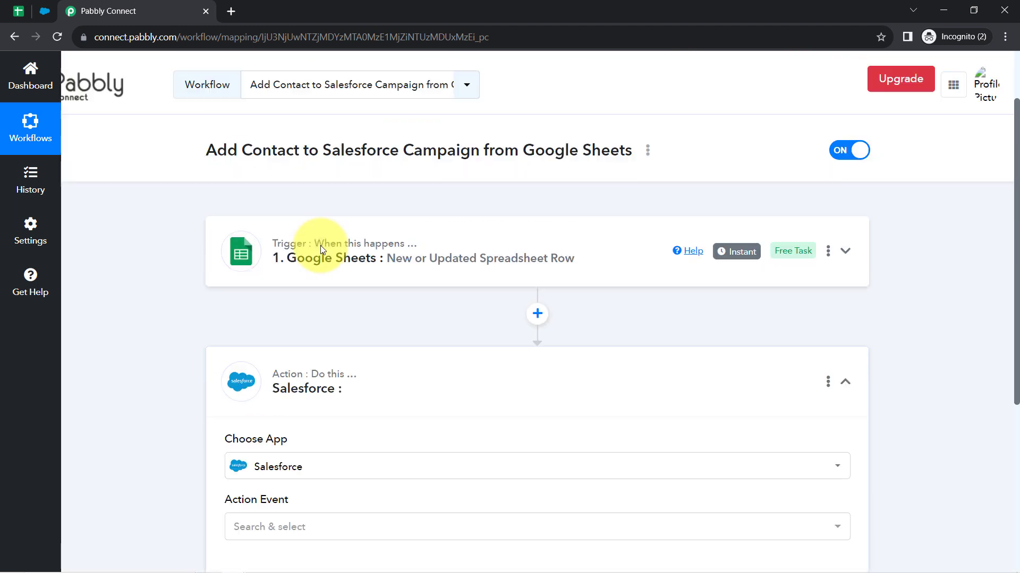
Read the workflow name for its Contact, Salesforce campaign and Google Sheets parts, and review the Salesforce action's app and event fields.
drag(237, 84, 464, 84)
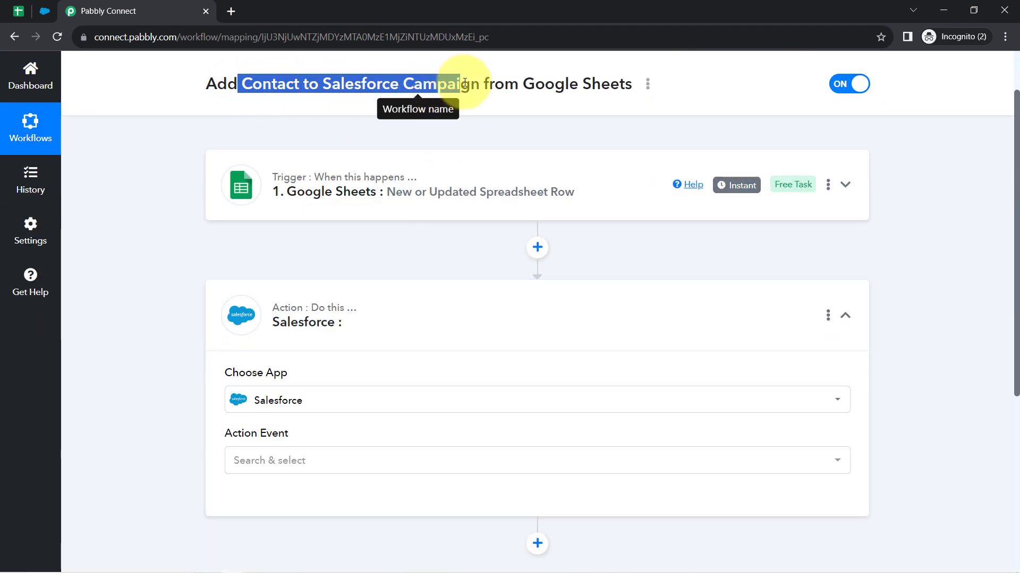
click(255, 101)
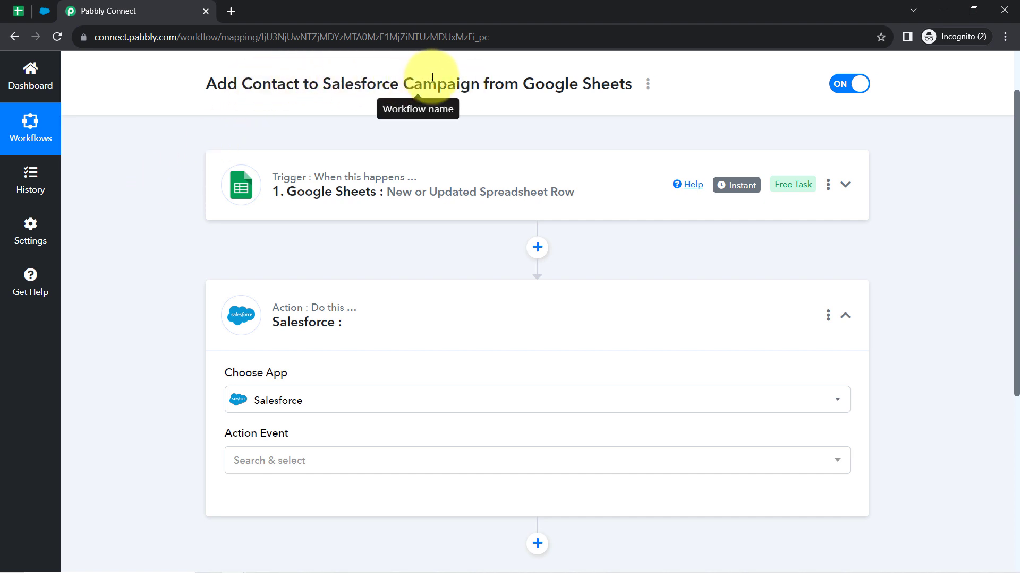
double_click(263, 84)
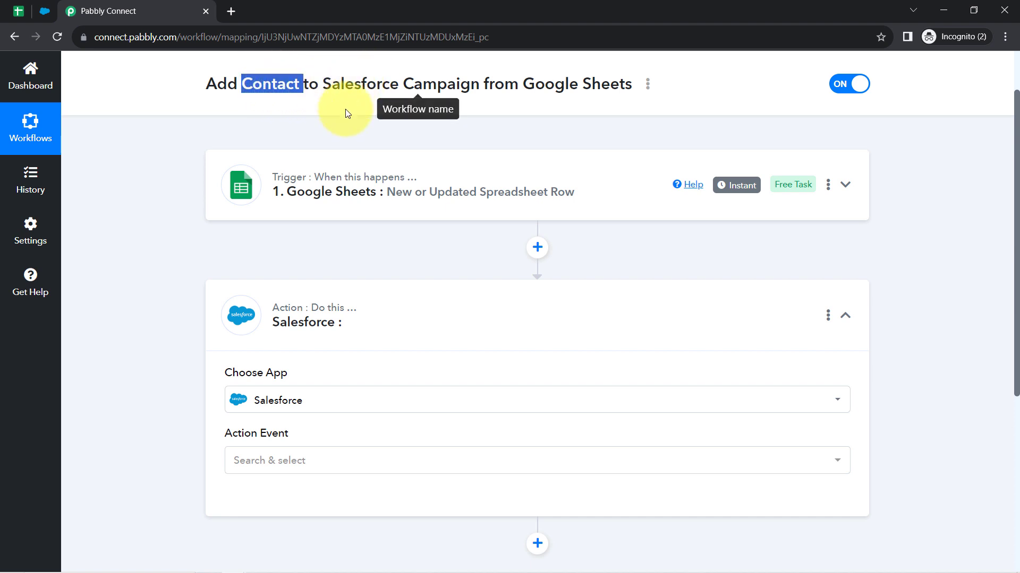
scroll(165, 324, down, 1)
scroll(283, 132, up, 3)
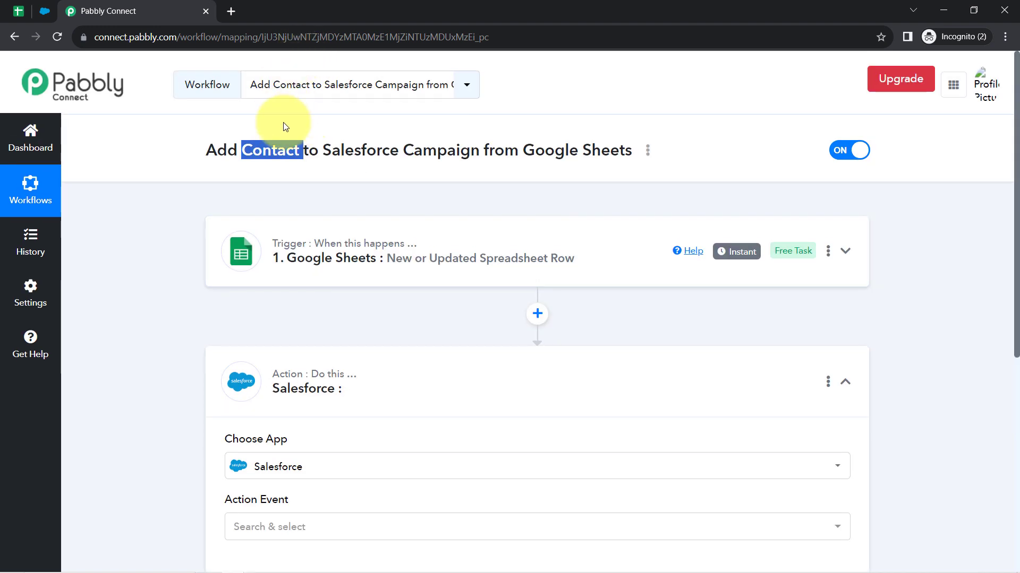
scroll(276, 184, down, 1)
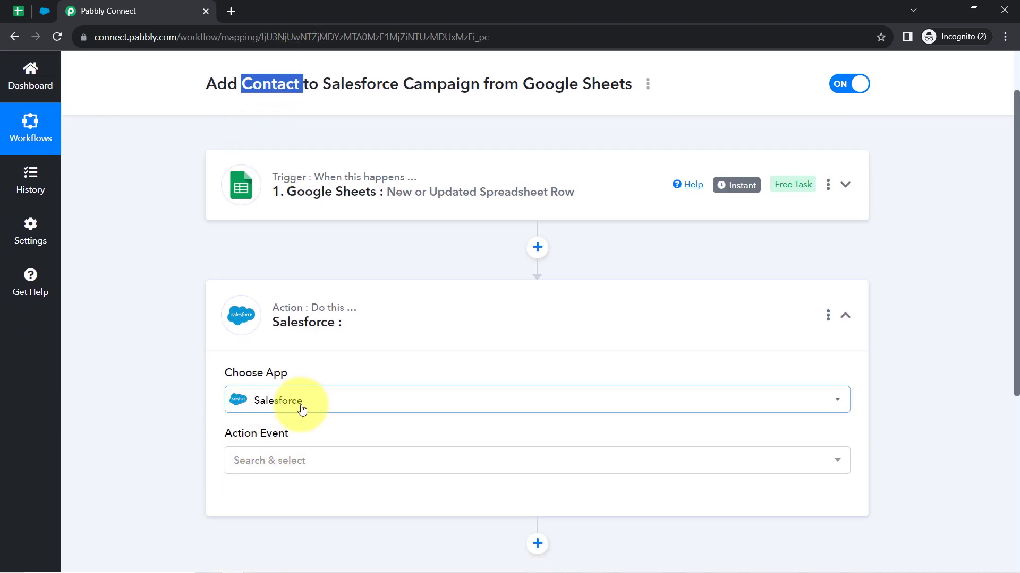
drag(631, 84, 465, 87)
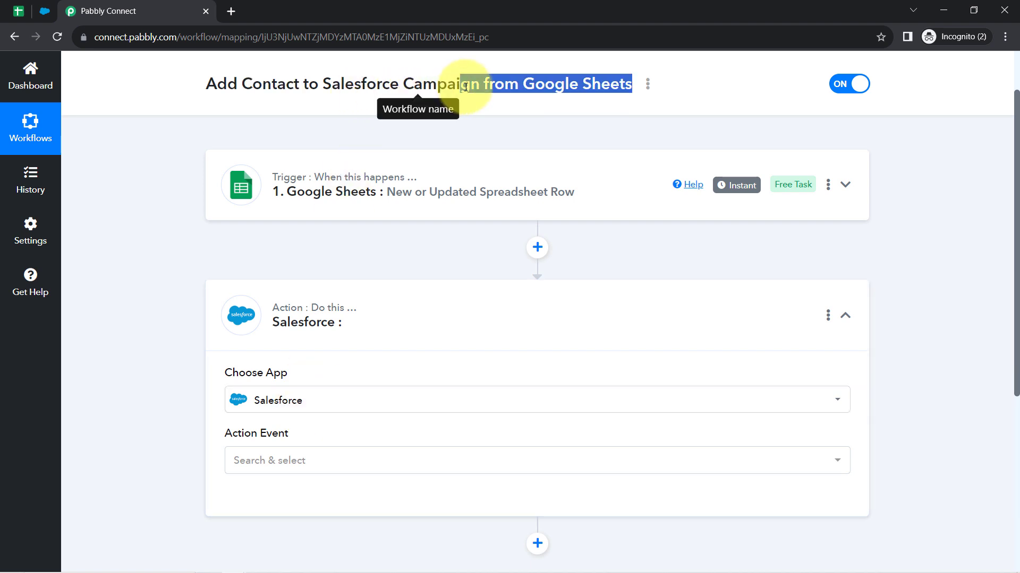
scroll(371, 282, down, 3)
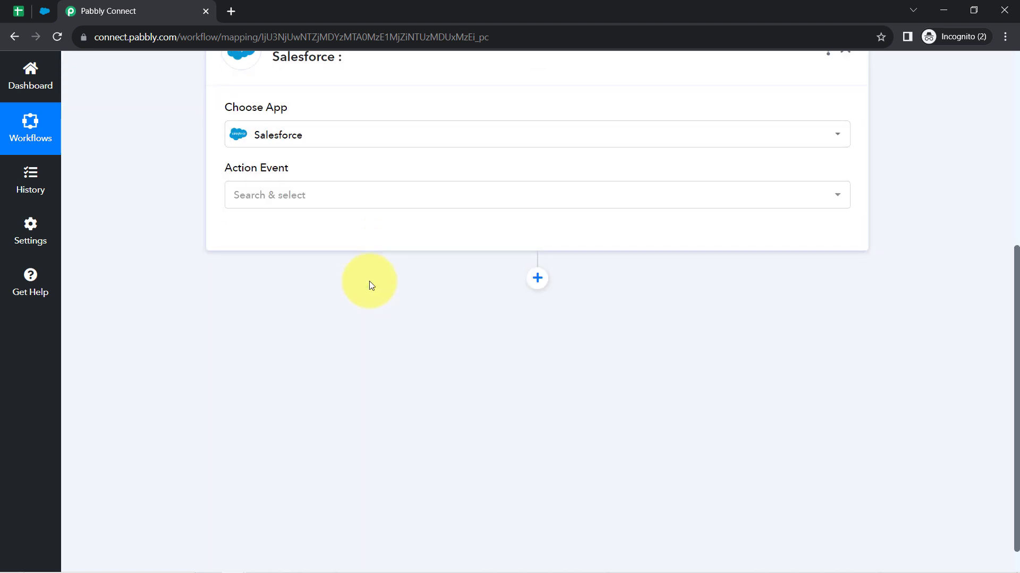
scroll(371, 282, up, 2)
scroll(319, 284, down, 3)
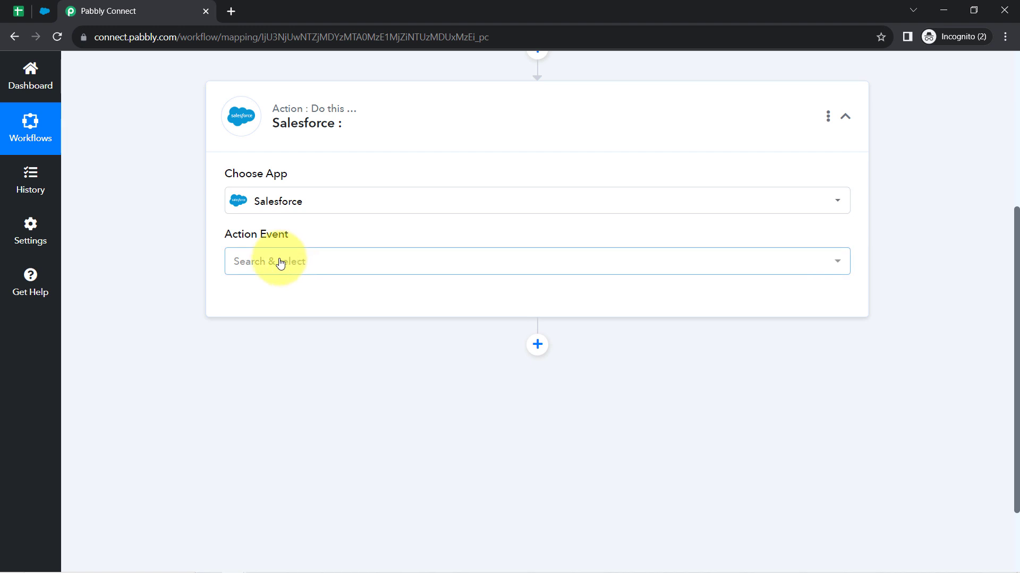
Set the Salesforce action event to Create Contact.
click(279, 262)
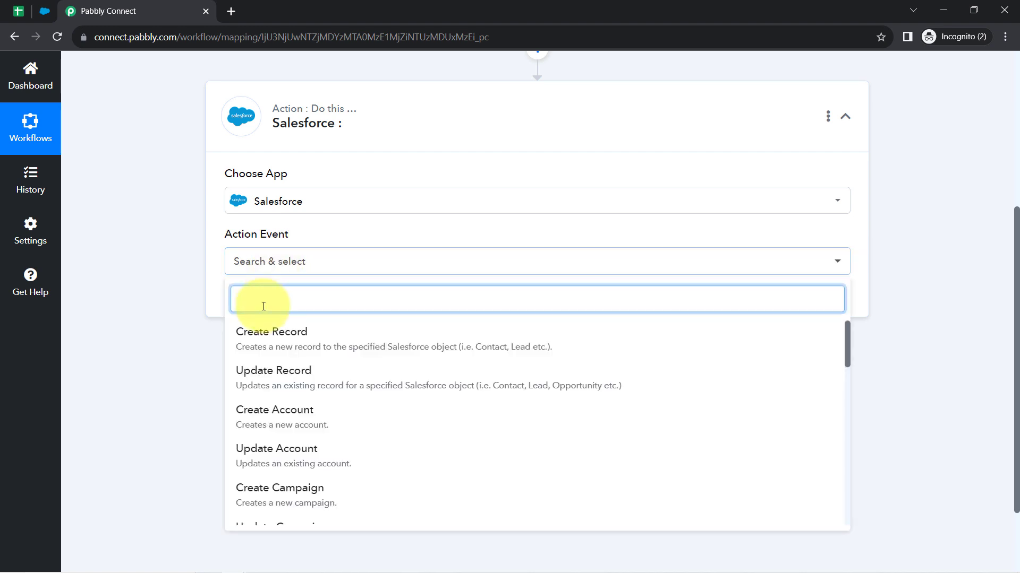
text(crea)
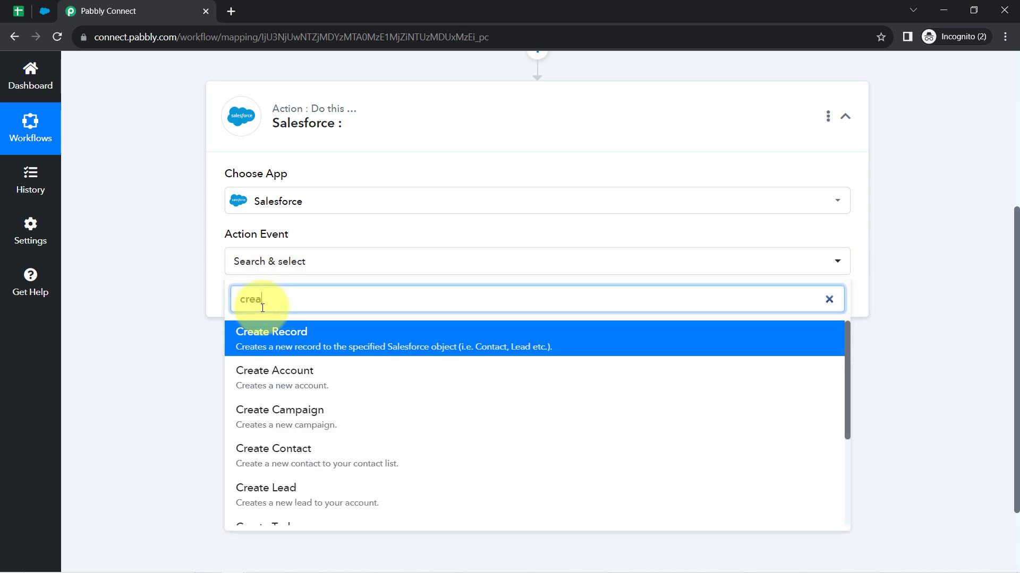
text(te)
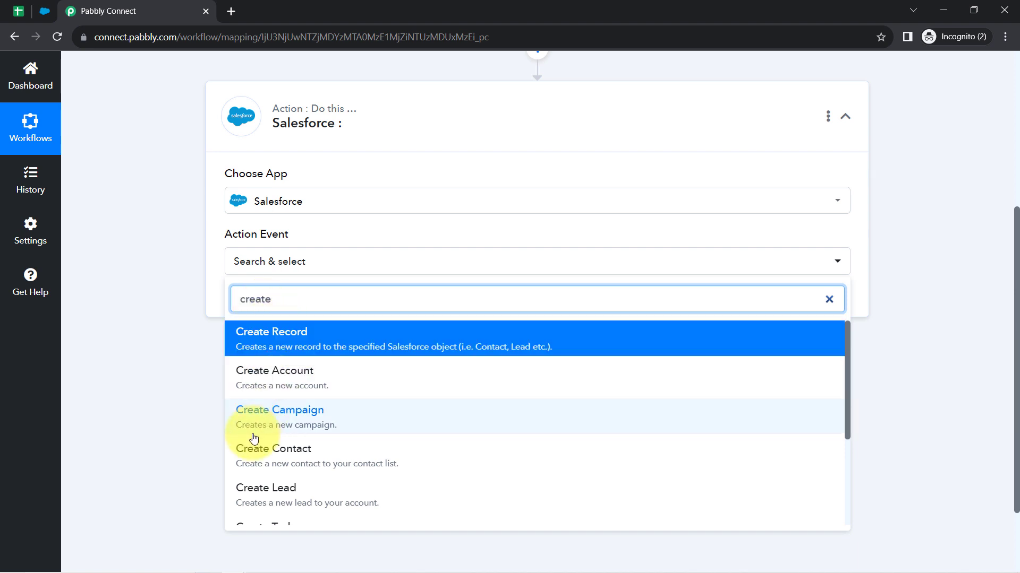
click(248, 456)
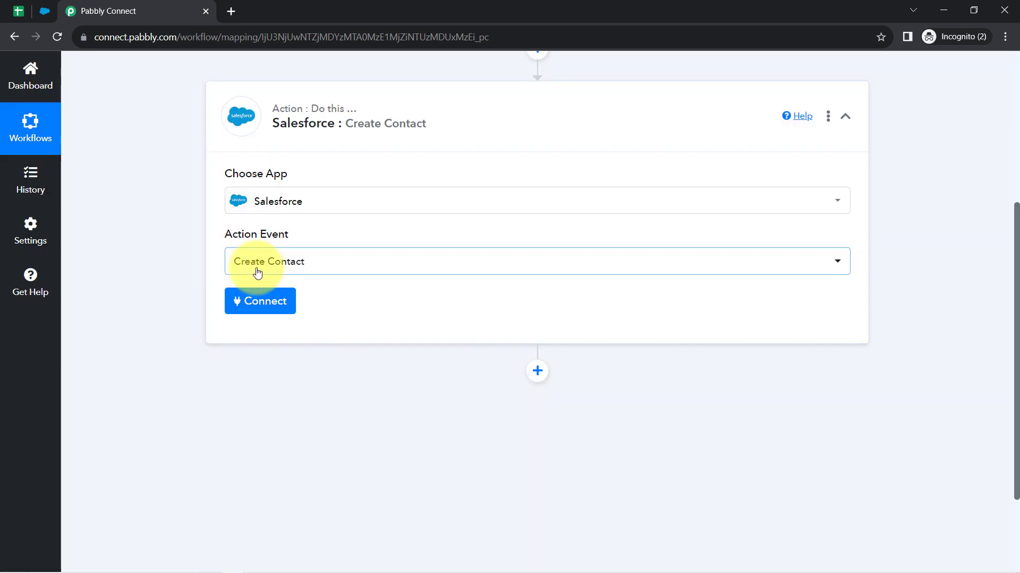
Connect the Salesforce action through a new connection and allow Pabbly Connect access to the Salesforce account.
click(264, 302)
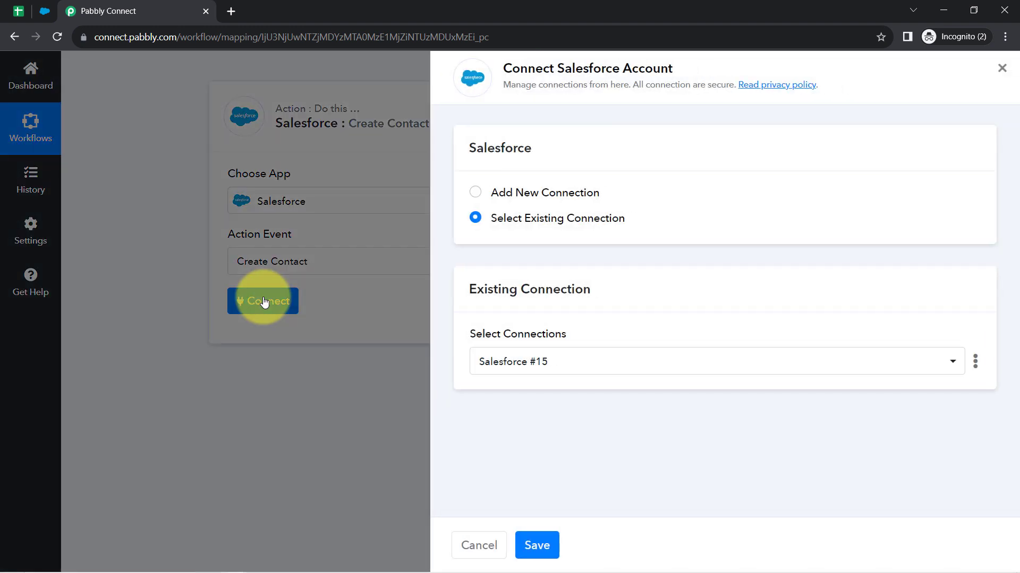
click(523, 196)
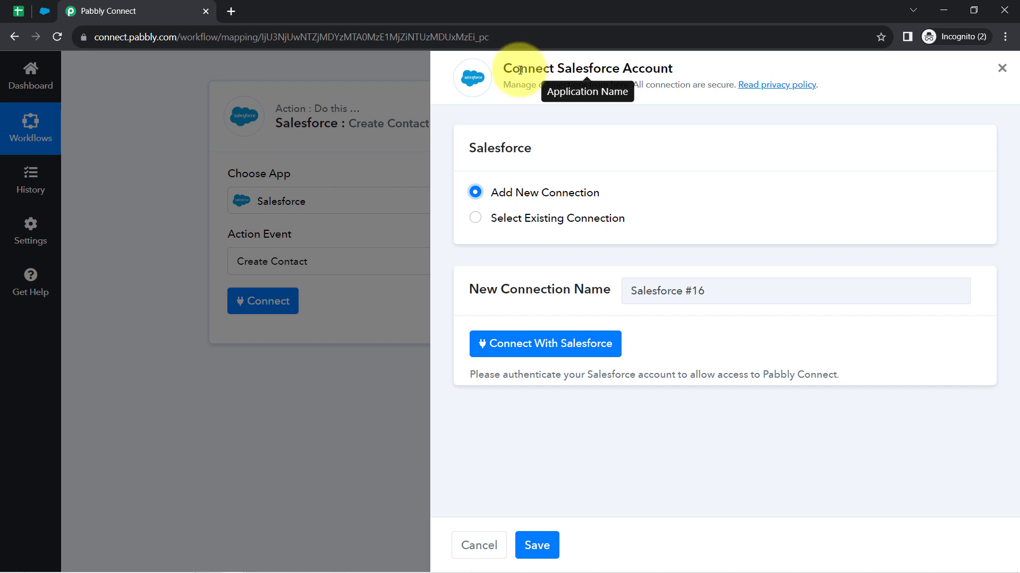
drag(521, 69, 690, 71)
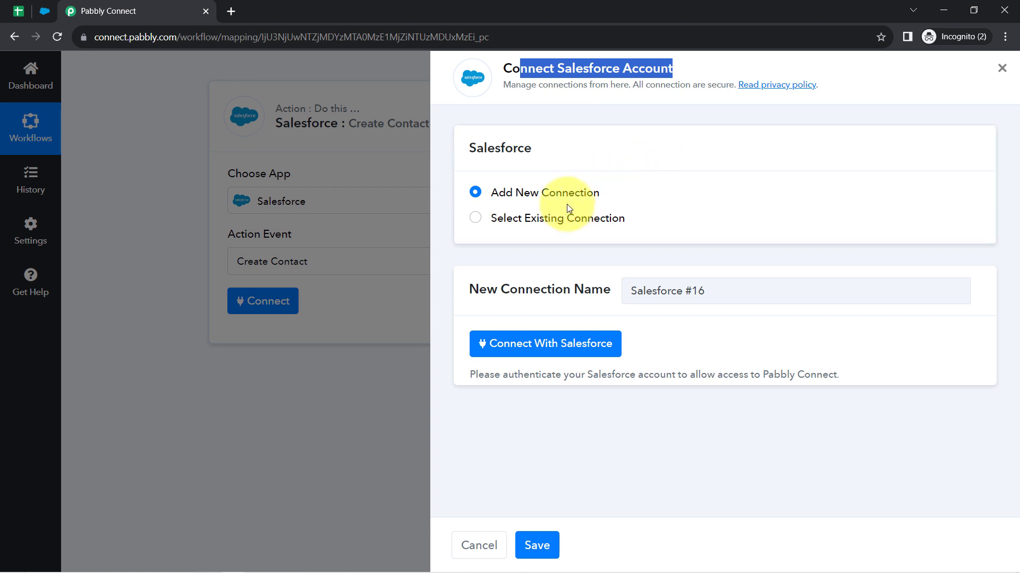
click(504, 344)
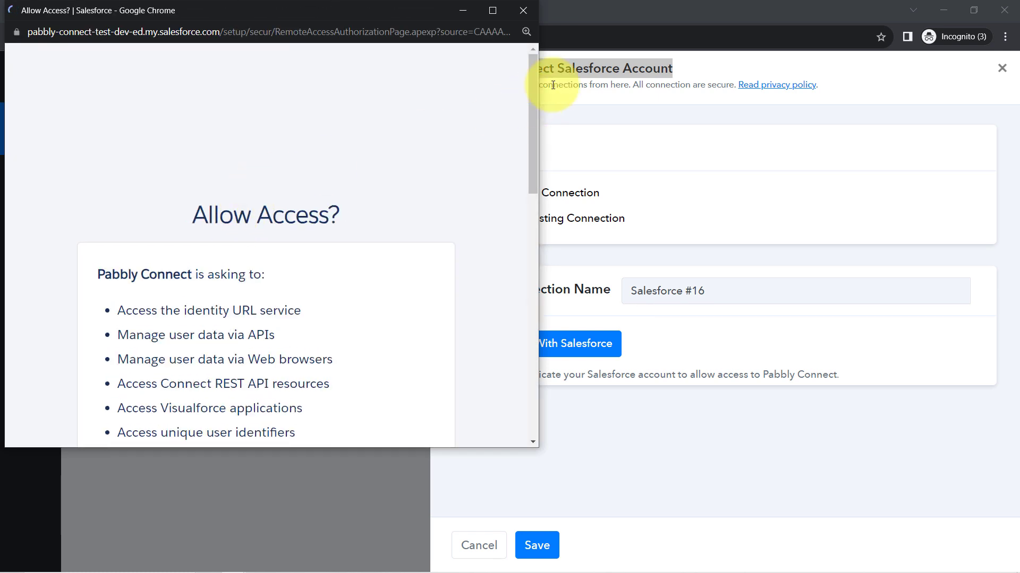
drag(530, 86, 496, 348)
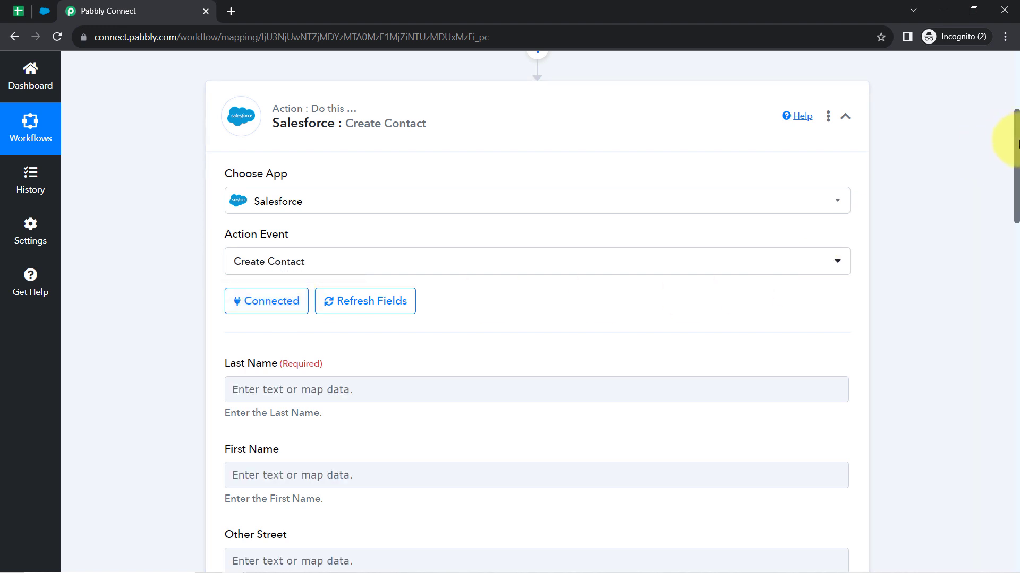
Look over the Create Contact fields and check them against the lead in row 2 of the lead spreadsheet.
drag(1017, 141, 981, 234)
click(18, 11)
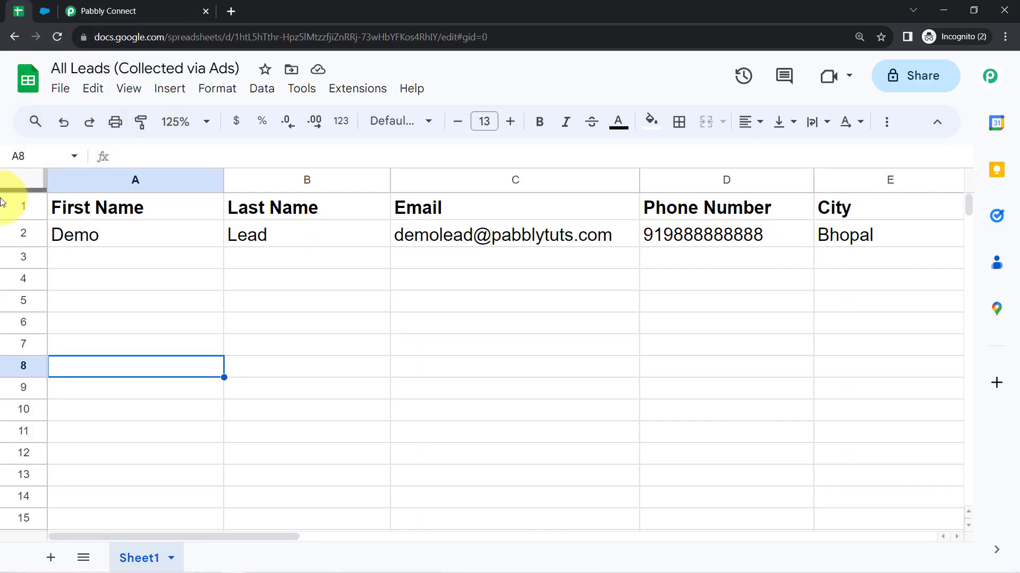
click(16, 234)
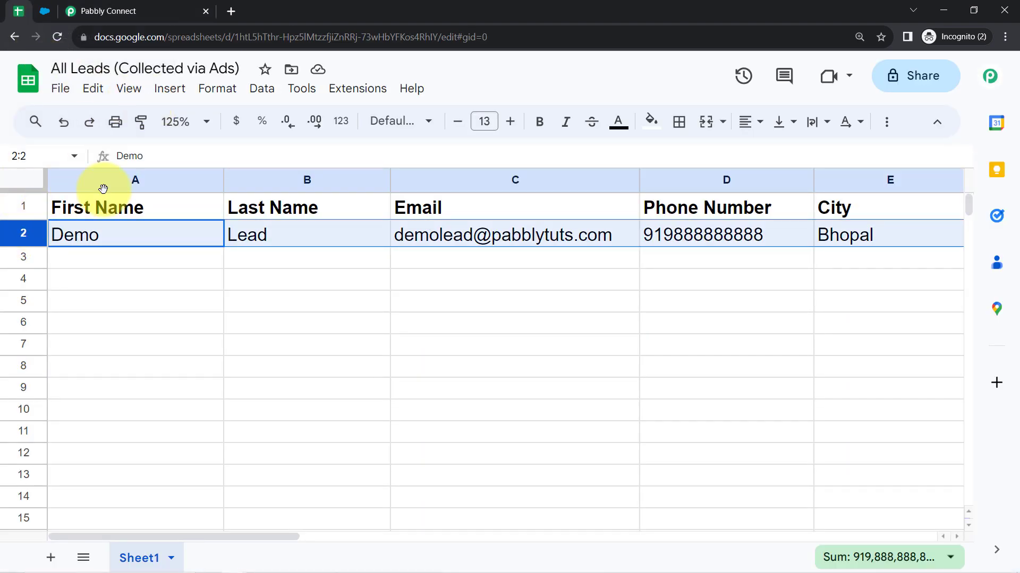
click(141, 7)
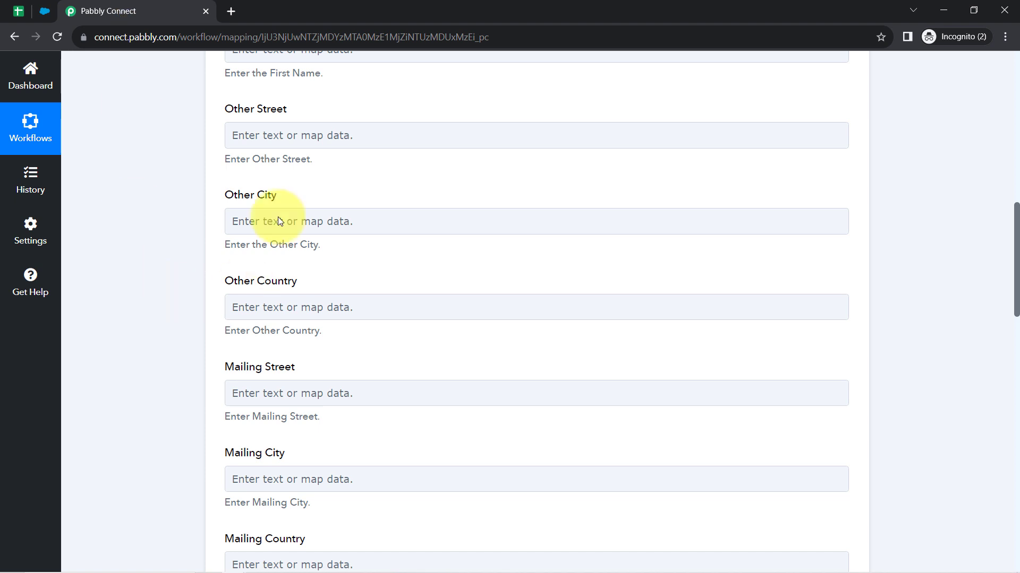
scroll(377, 272, up, 2)
click(377, 271)
scroll(377, 271, up, 2)
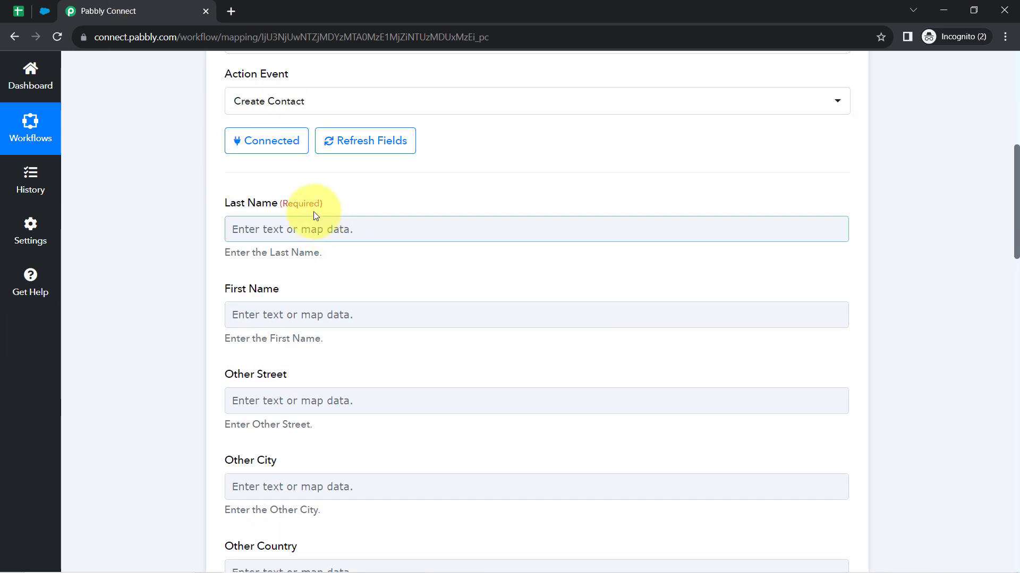
click(177, 259)
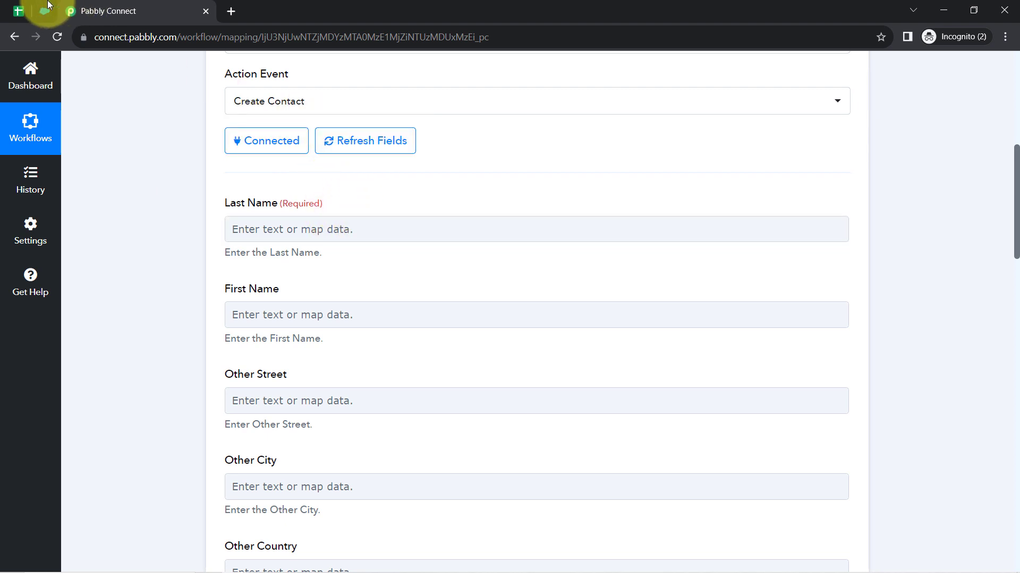
Compare the lead spreadsheet's column headings with the Last Name and First Name fields of the Create Contact action.
click(18, 11)
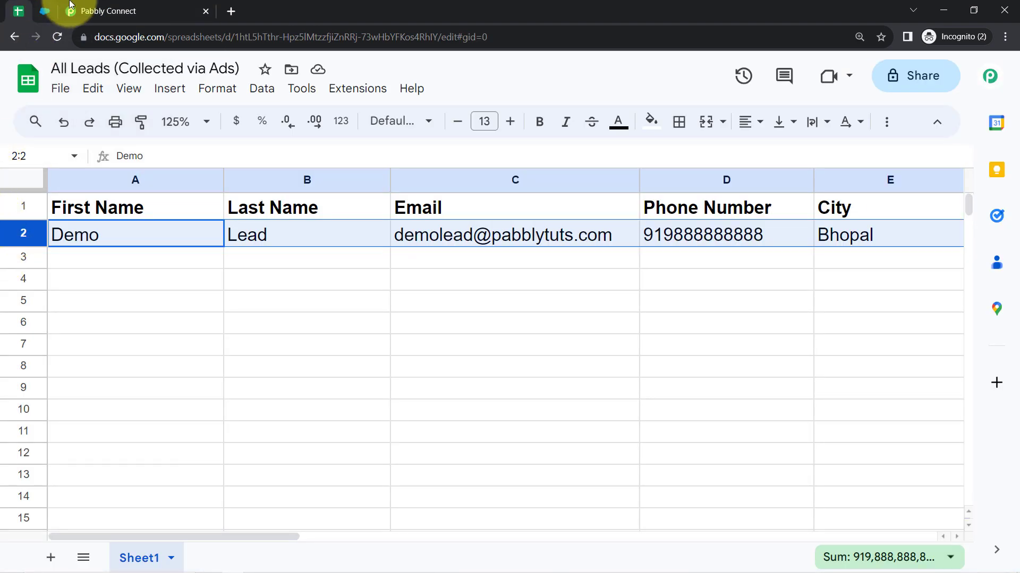
click(107, 11)
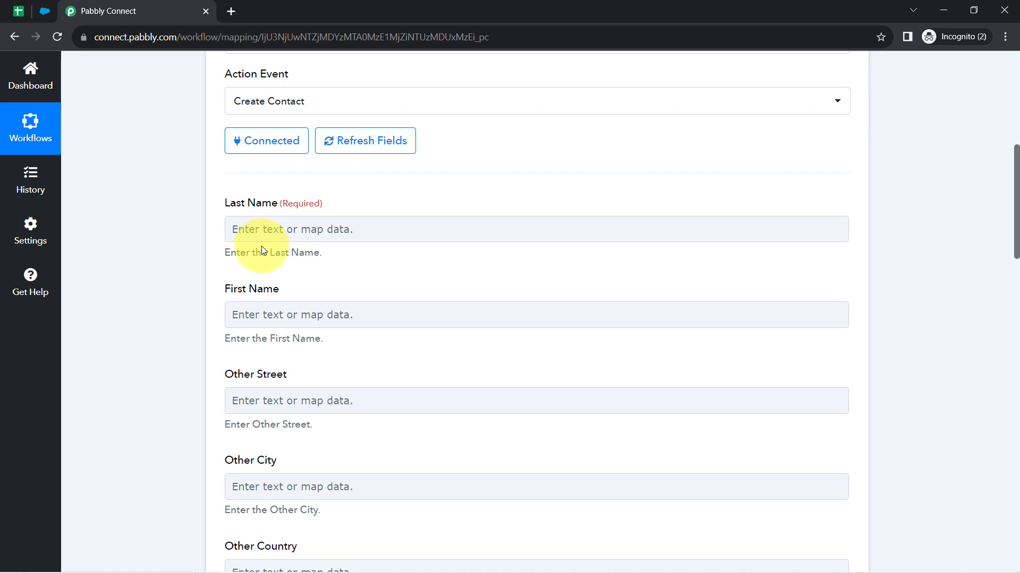
click(283, 310)
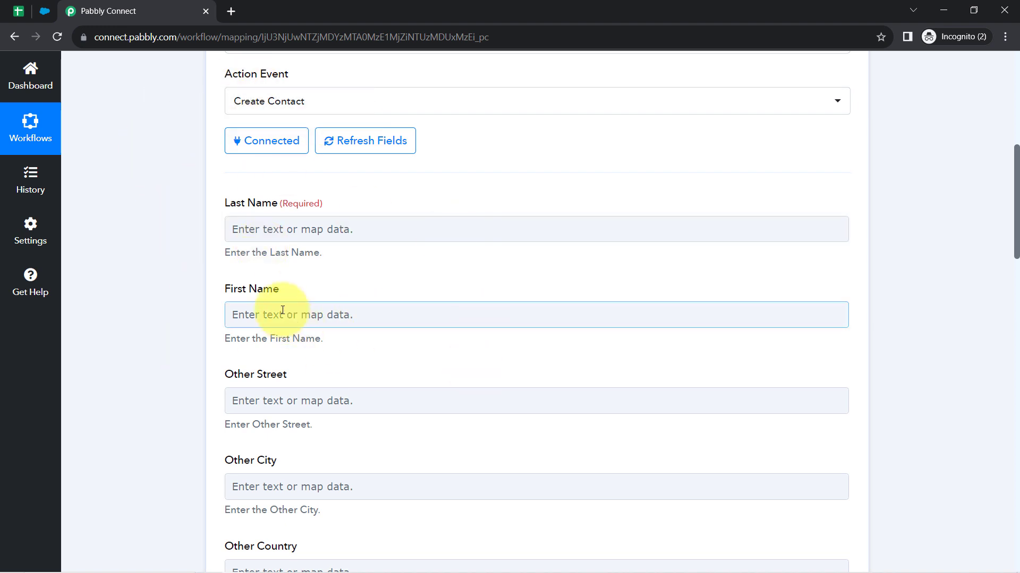
click(281, 223)
scroll(281, 221, down, 1)
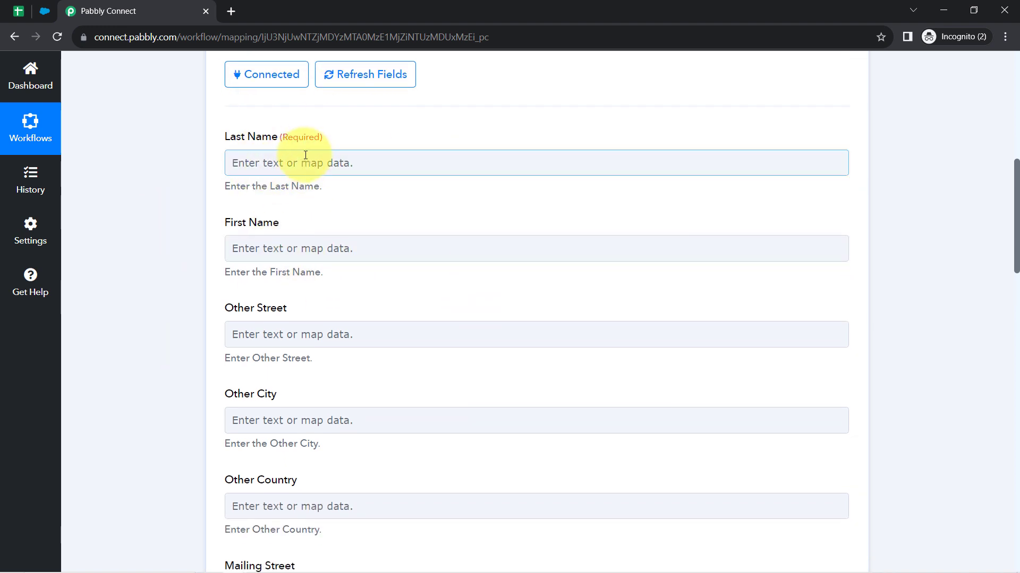
click(288, 257)
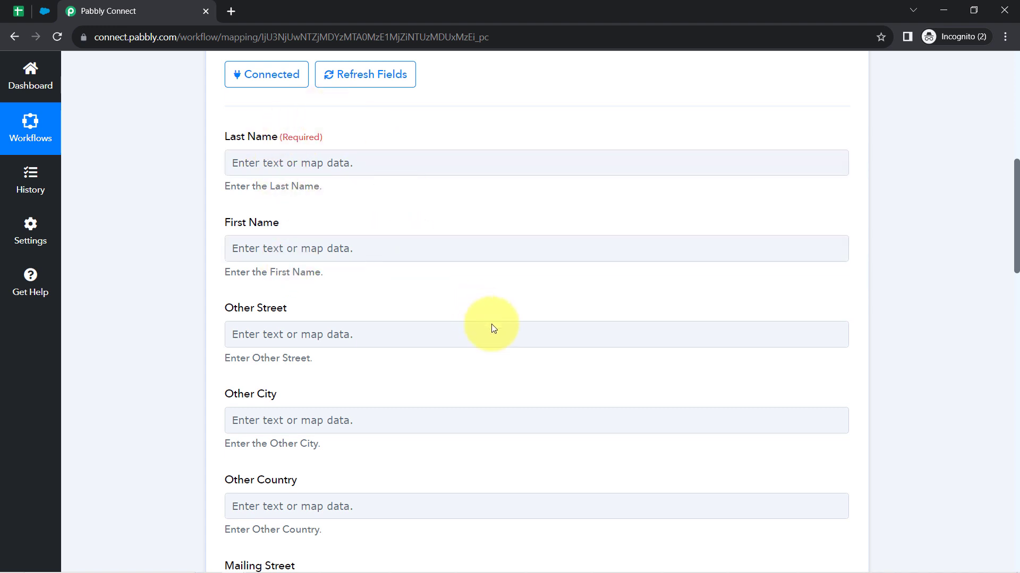
Expand the Google Sheets trigger and its received response, and check the Last Name and First Name values.
scroll(498, 337, up, 5)
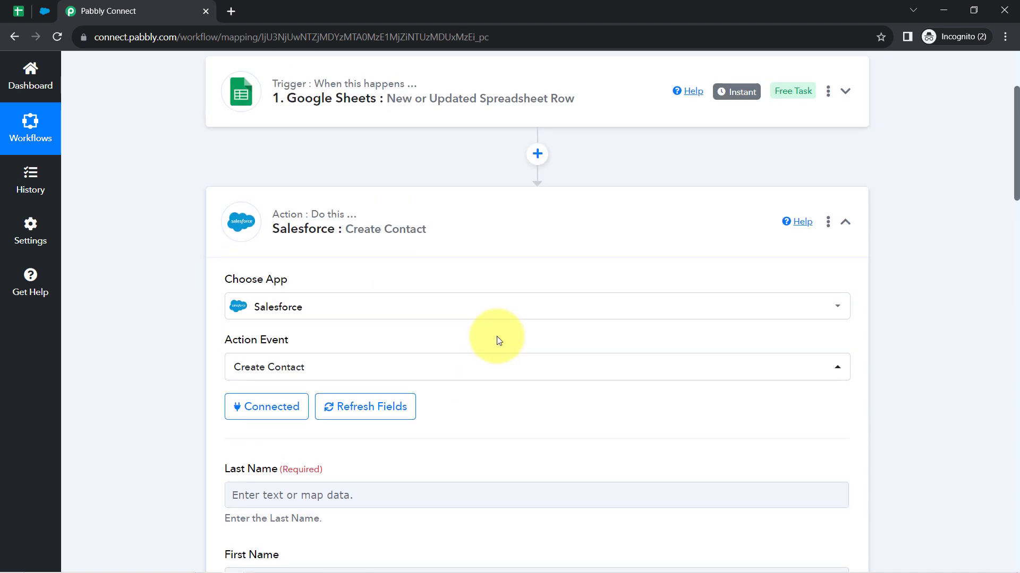
scroll(340, 181, up, 3)
click(330, 170)
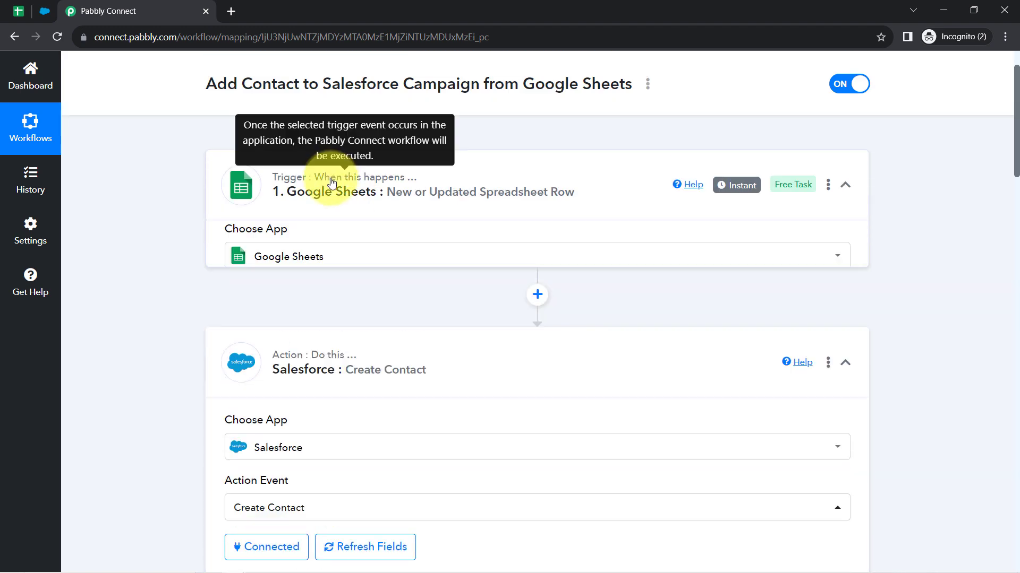
scroll(330, 219, down, 5)
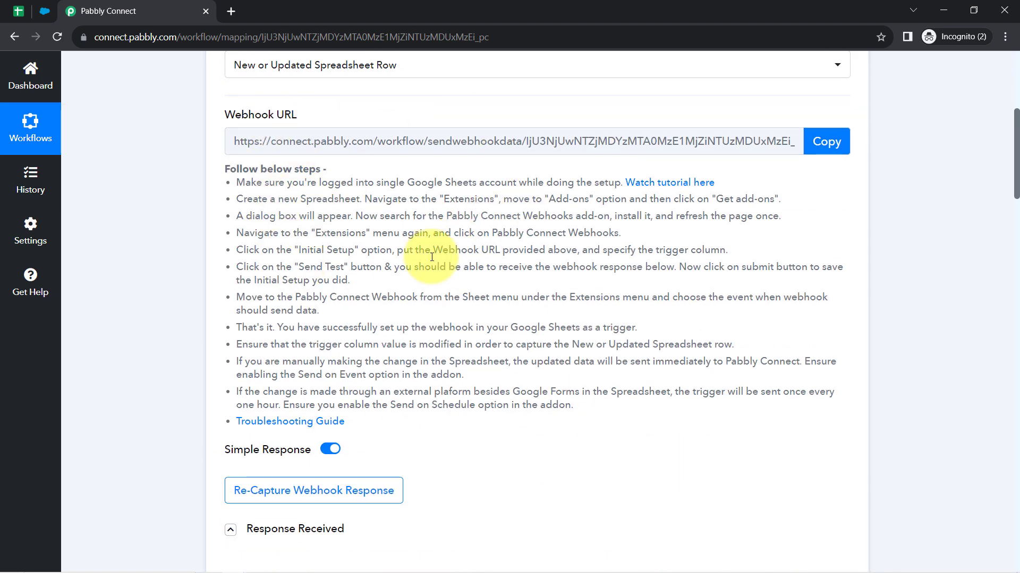
scroll(392, 264, down, 4)
scroll(395, 269, down, 3)
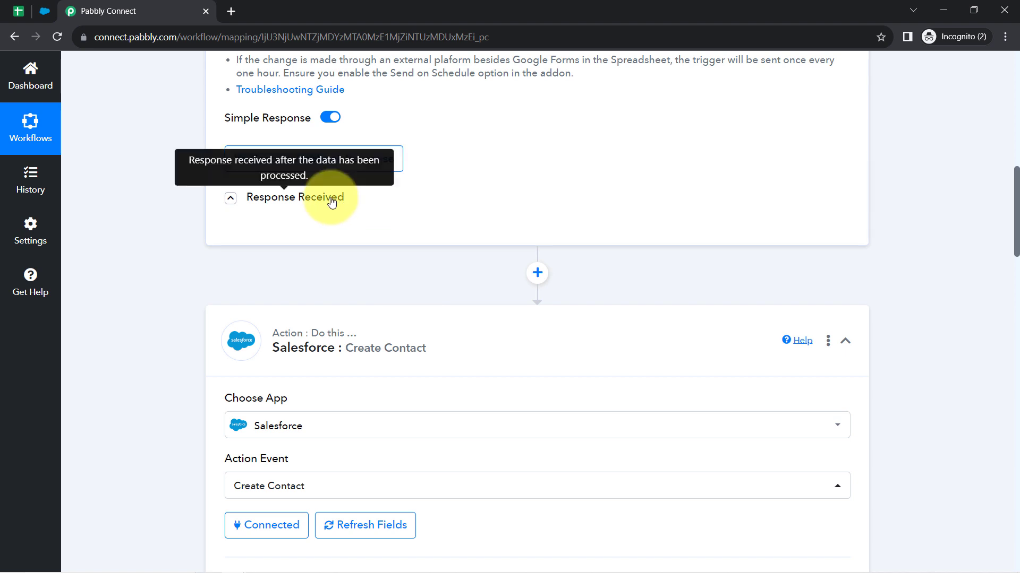
click(270, 199)
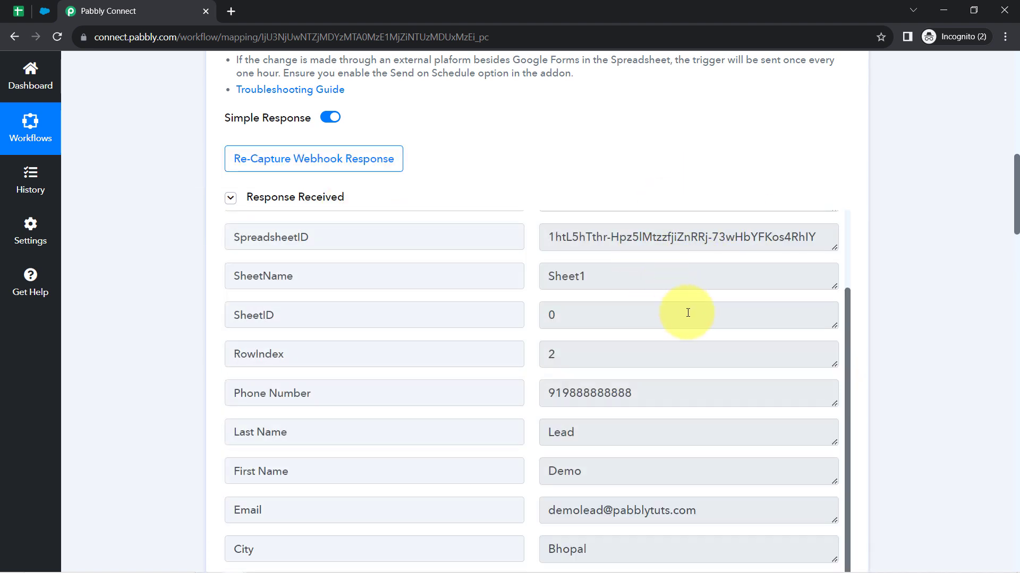
drag(632, 394, 596, 467)
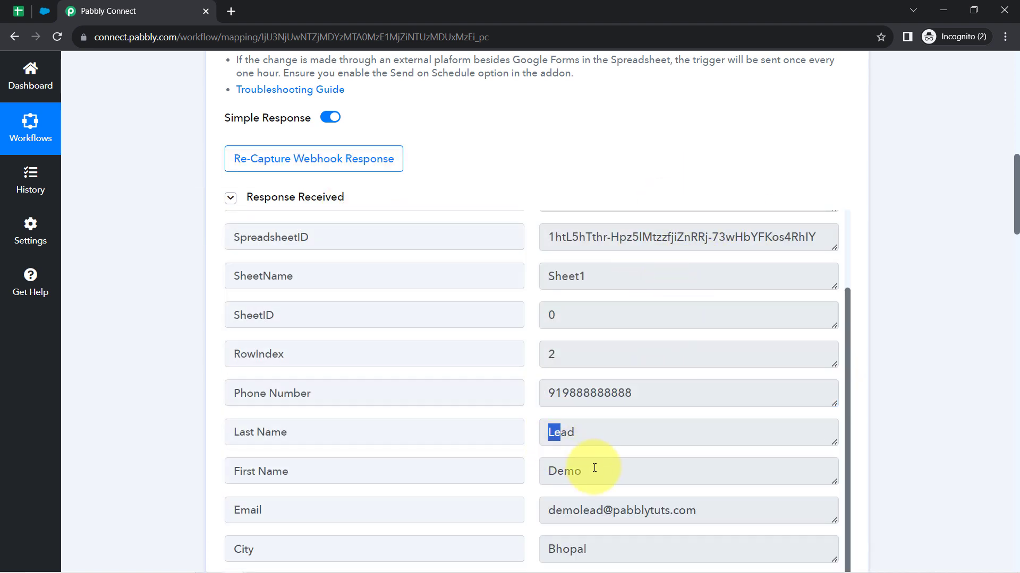
double_click(565, 471)
scroll(240, 291, down, 4)
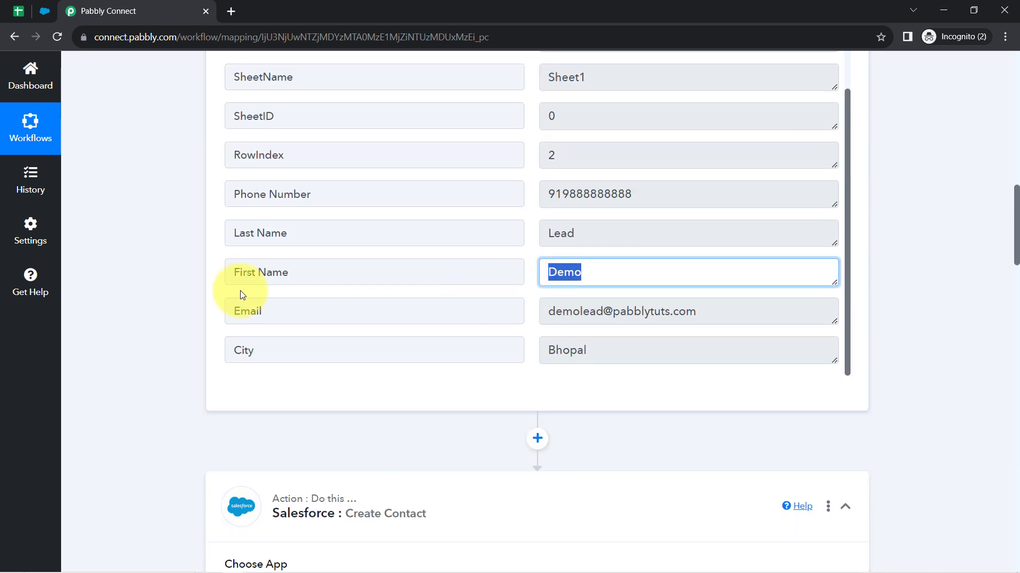
Map the Salesforce contact's required Last Name field to the Last Name value from the Google Sheets trigger.
scroll(156, 302, down, 1)
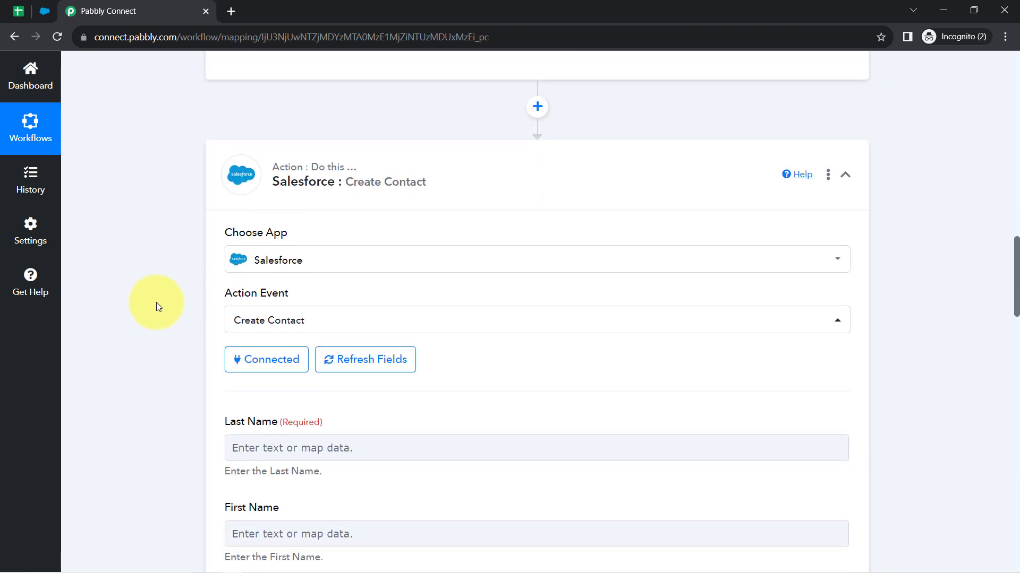
scroll(158, 307, down, 4)
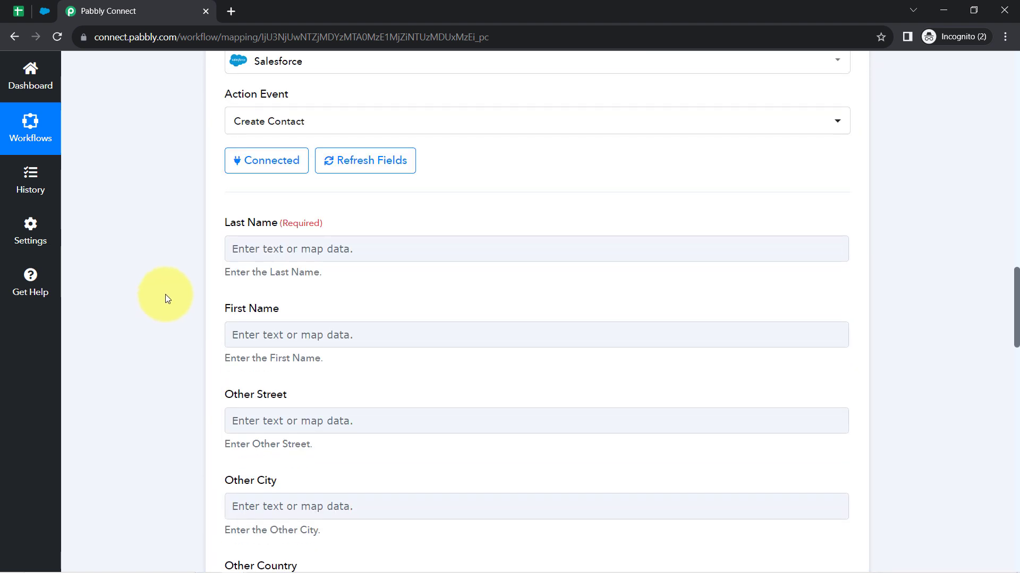
click(246, 249)
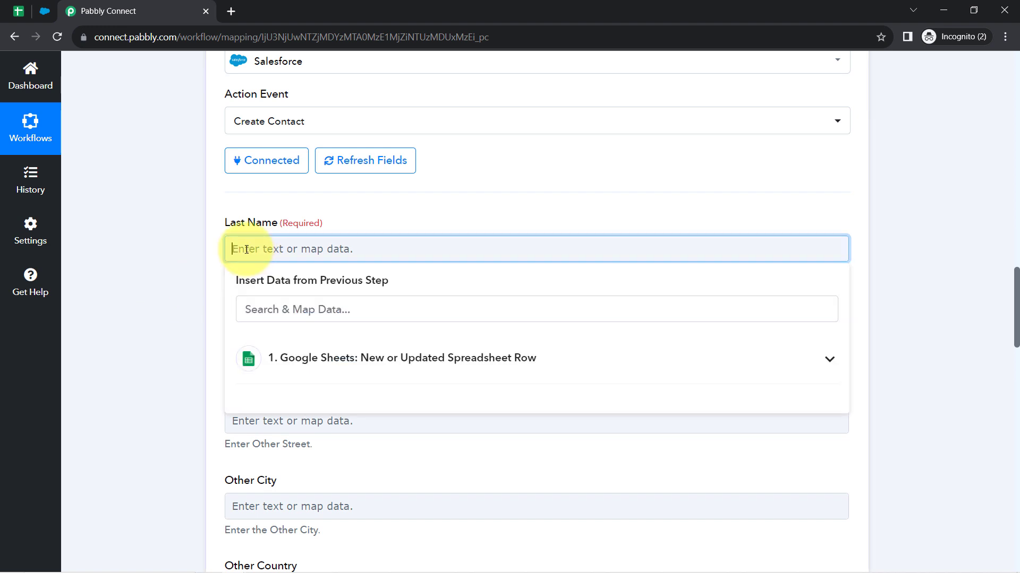
click(314, 365)
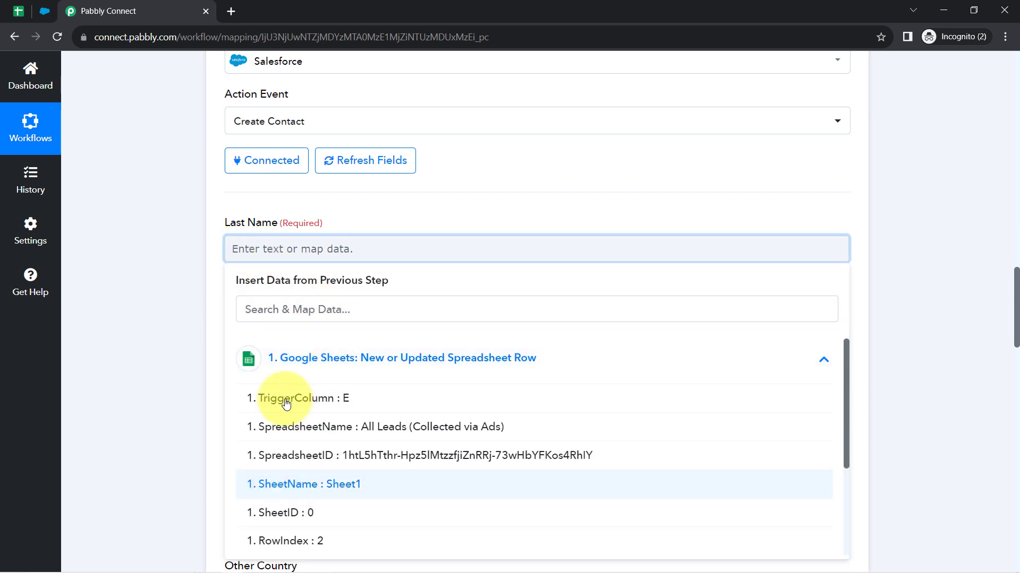
scroll(329, 443, down, 2)
scroll(329, 443, down, 1)
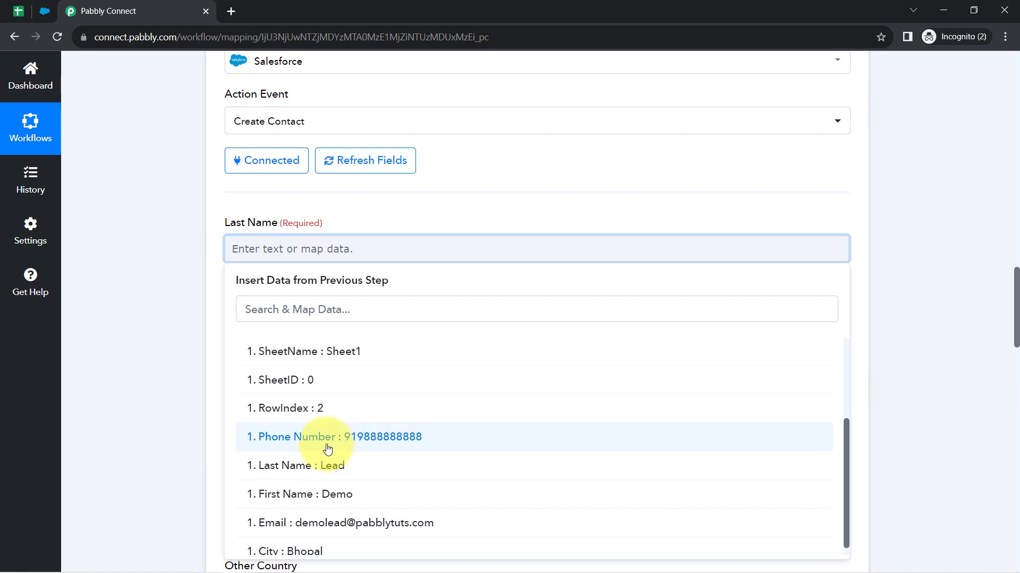
click(321, 473)
click(256, 253)
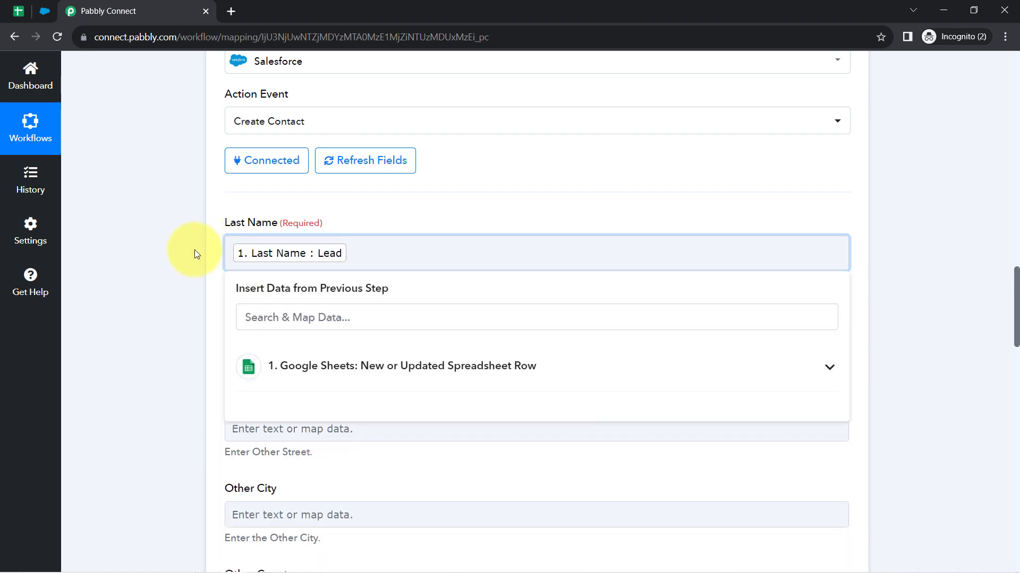
click(246, 210)
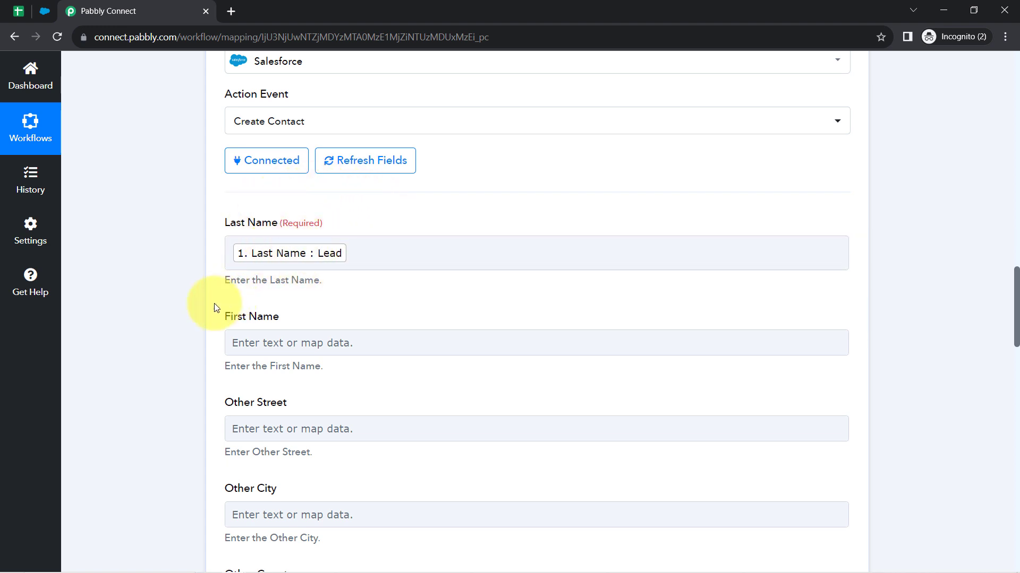
Map the Salesforce contact's First Name field to the First Name value from the Google Sheets trigger.
scroll(173, 329, down, 2)
scroll(173, 329, down, 1)
click(281, 210)
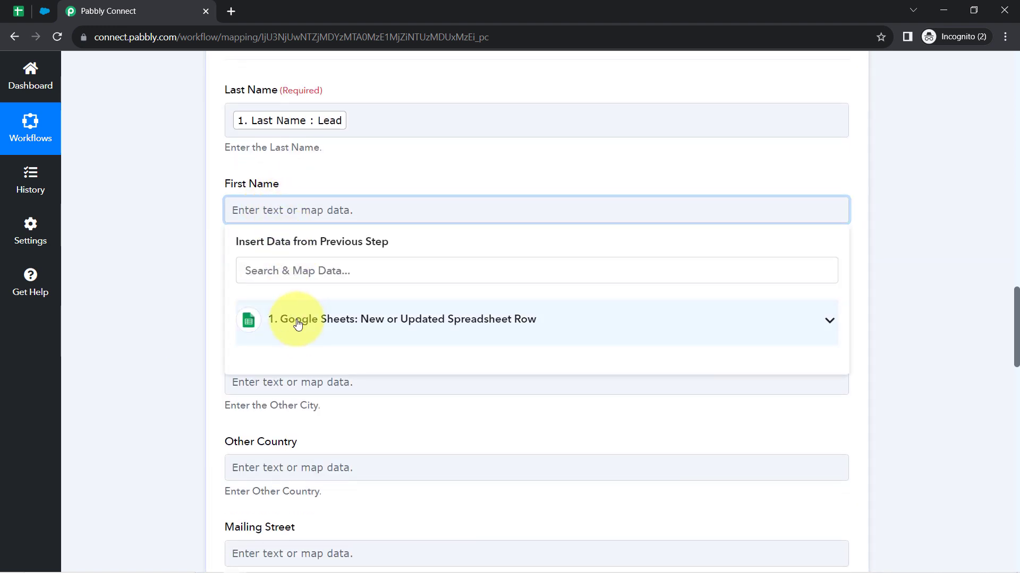
click(410, 319)
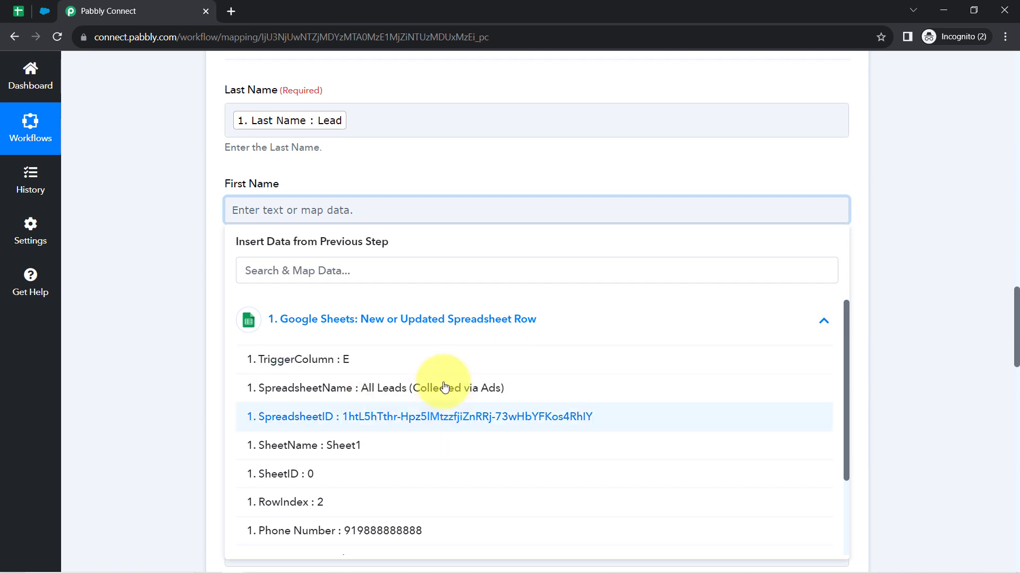
scroll(420, 387, down, 2)
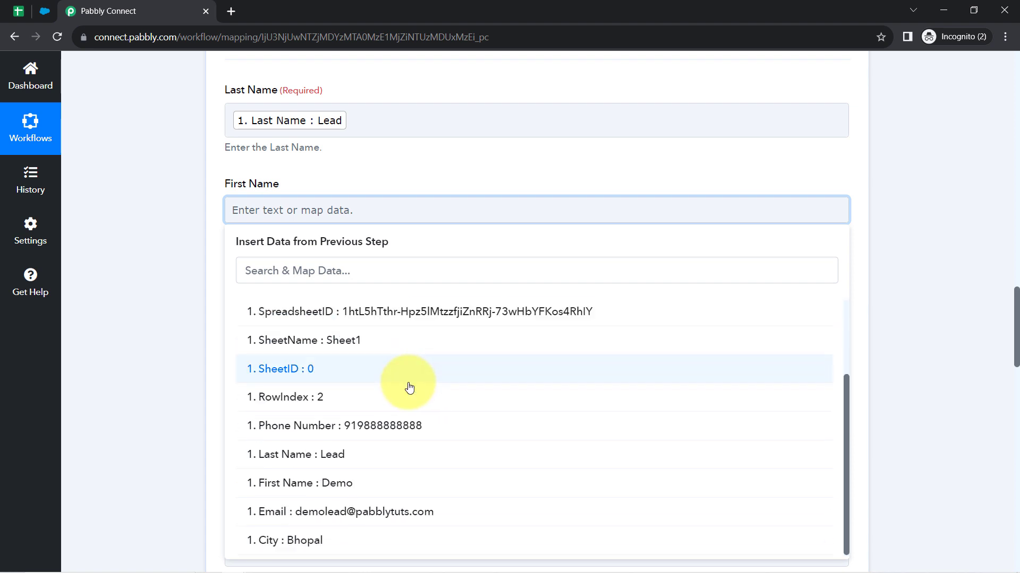
click(336, 482)
click(187, 292)
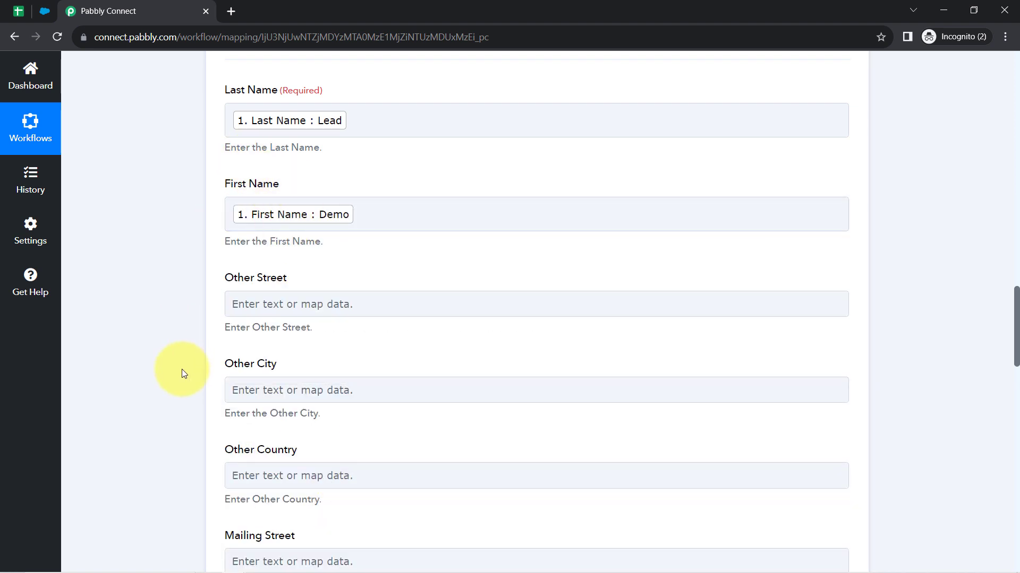
Map the Salesforce contact's Other City field to the City value from the Google Sheets trigger.
scroll(182, 368, down, 5)
click(252, 131)
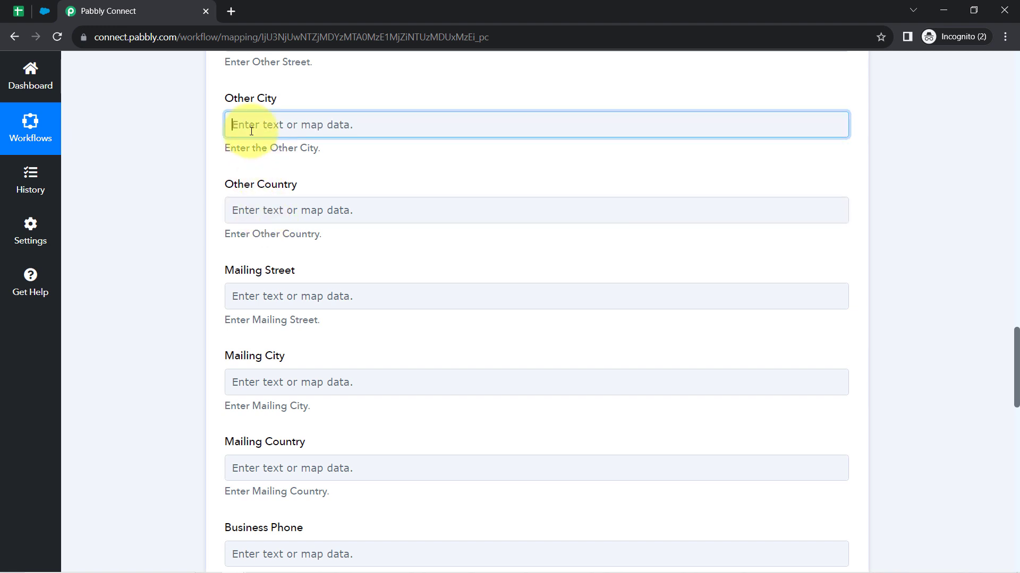
click(274, 234)
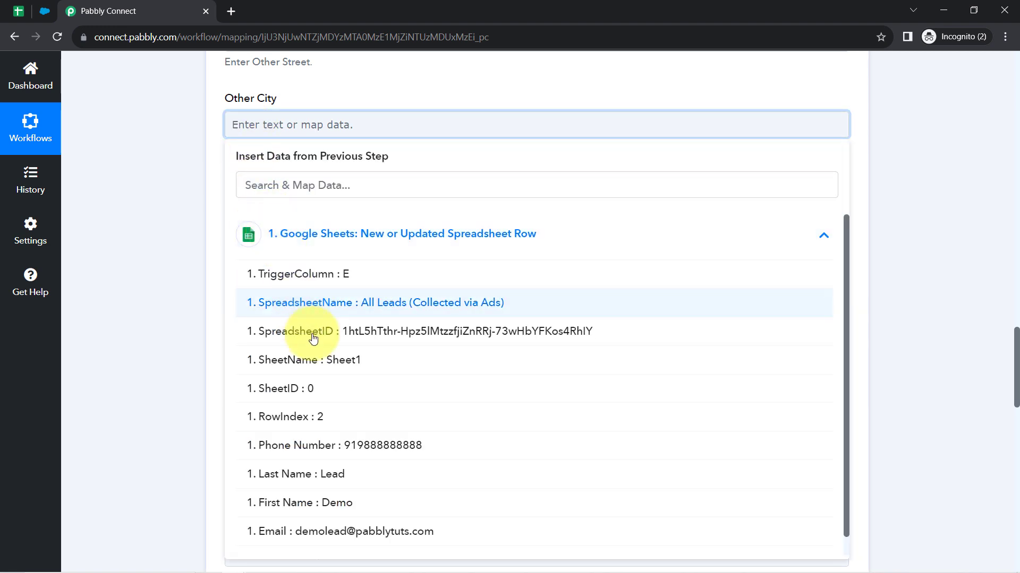
scroll(376, 403, down, 1)
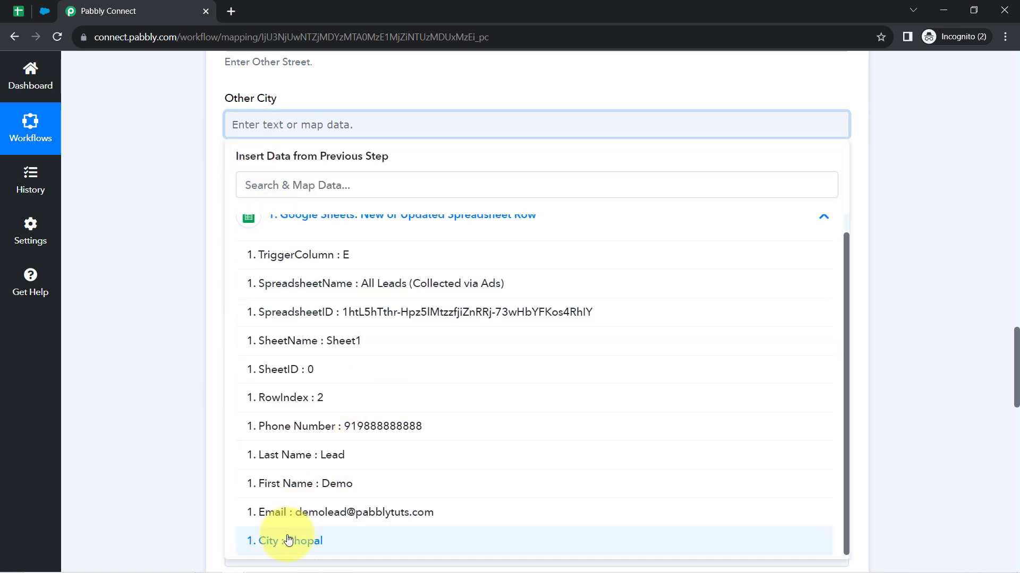
click(268, 541)
click(203, 358)
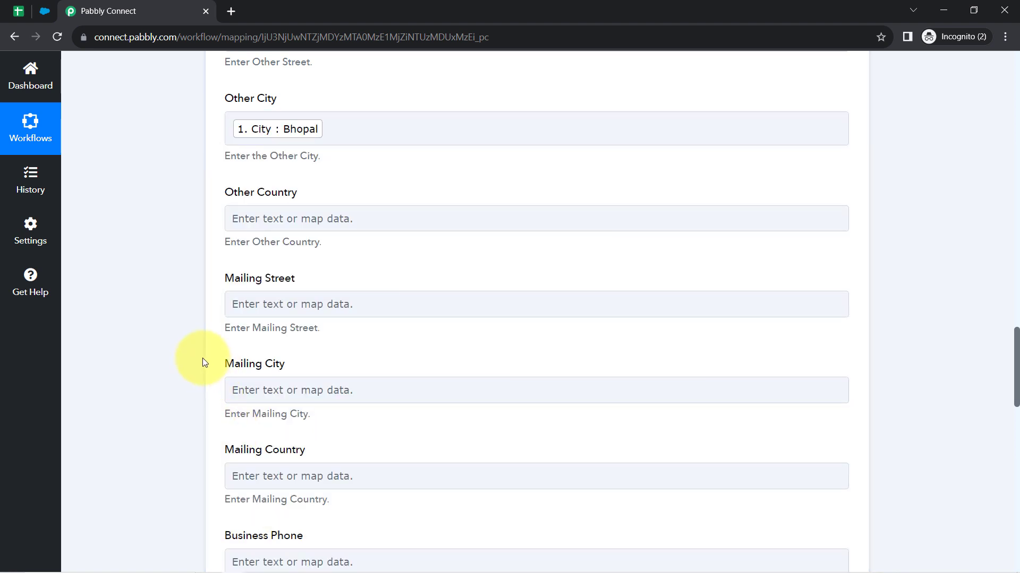
Map the contact's Email field to the Email value from the Google Sheets trigger, leaving no extra text after the mapped value.
scroll(202, 361, down, 5)
scroll(202, 357, down, 4)
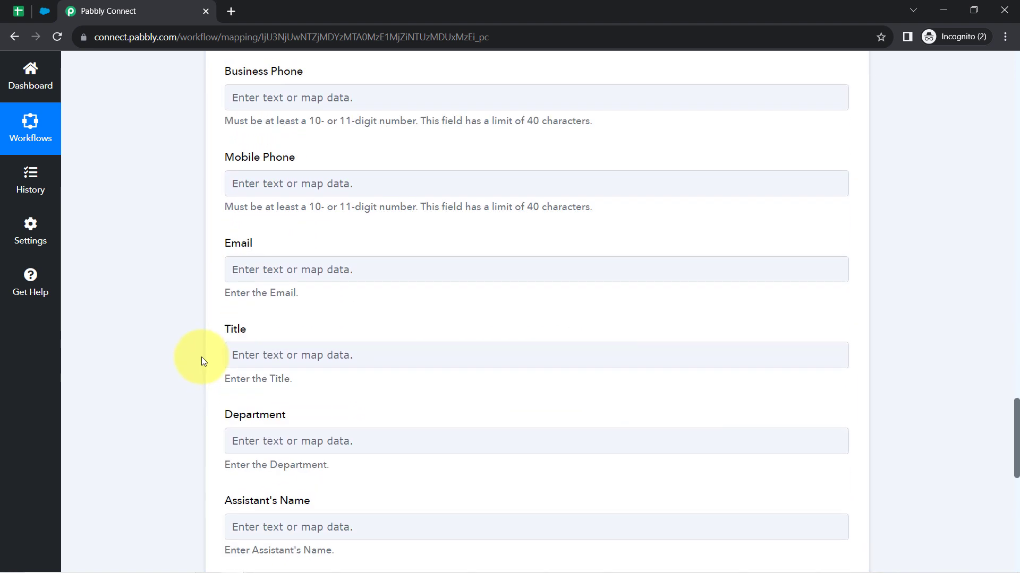
click(273, 267)
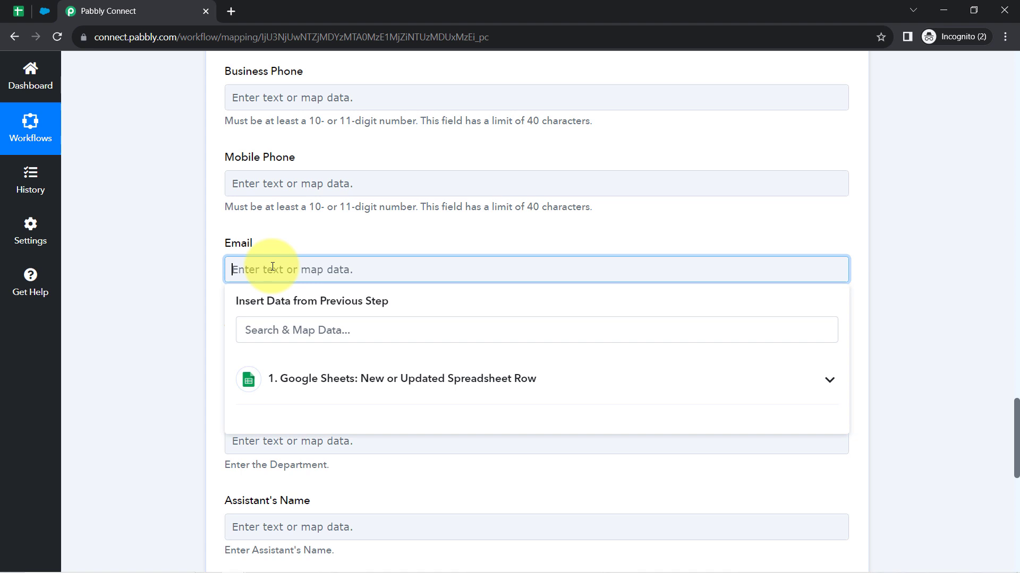
click(263, 325)
text(em)
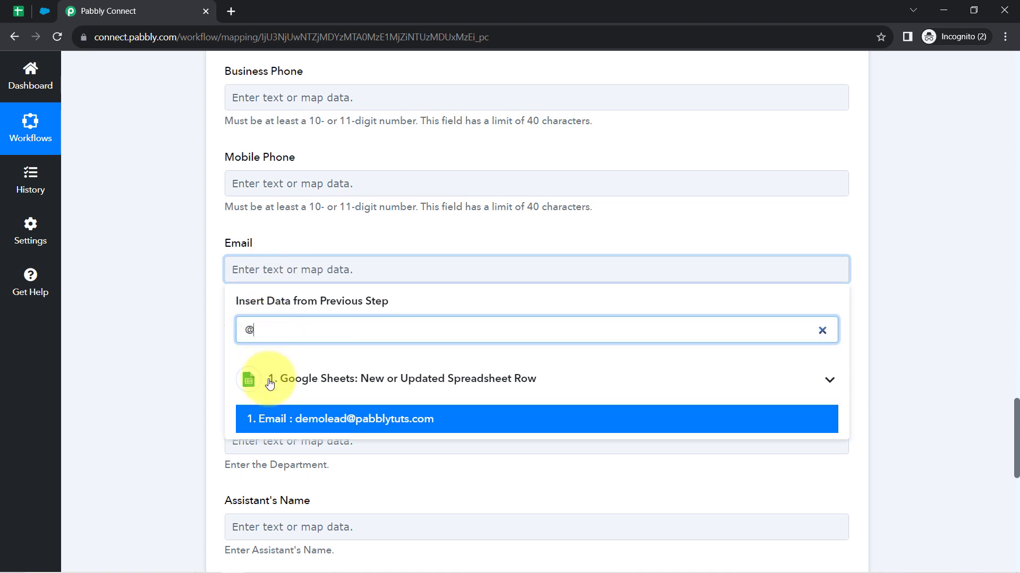
click(266, 418)
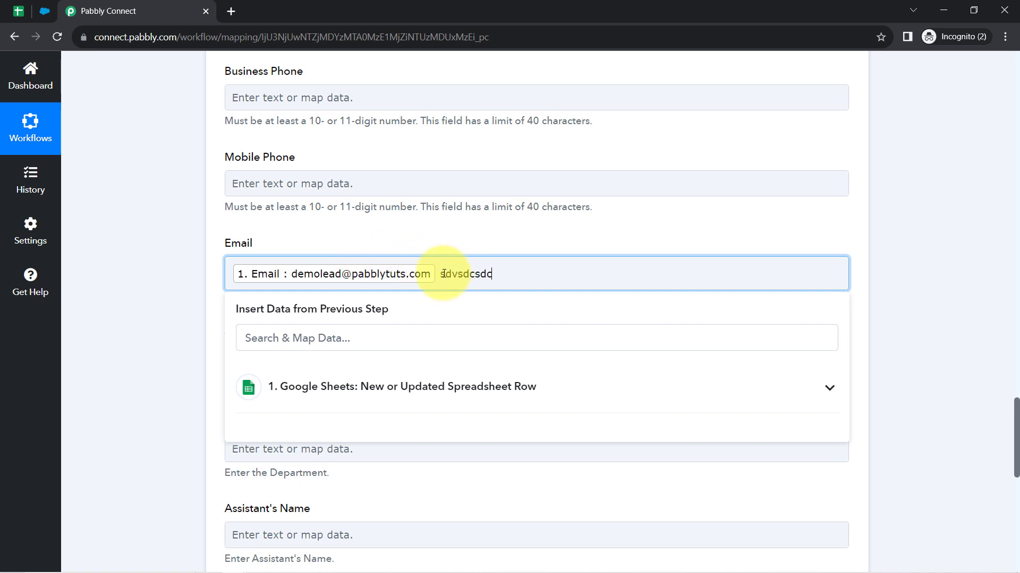
drag(444, 274, 541, 278)
drag(441, 274, 481, 273)
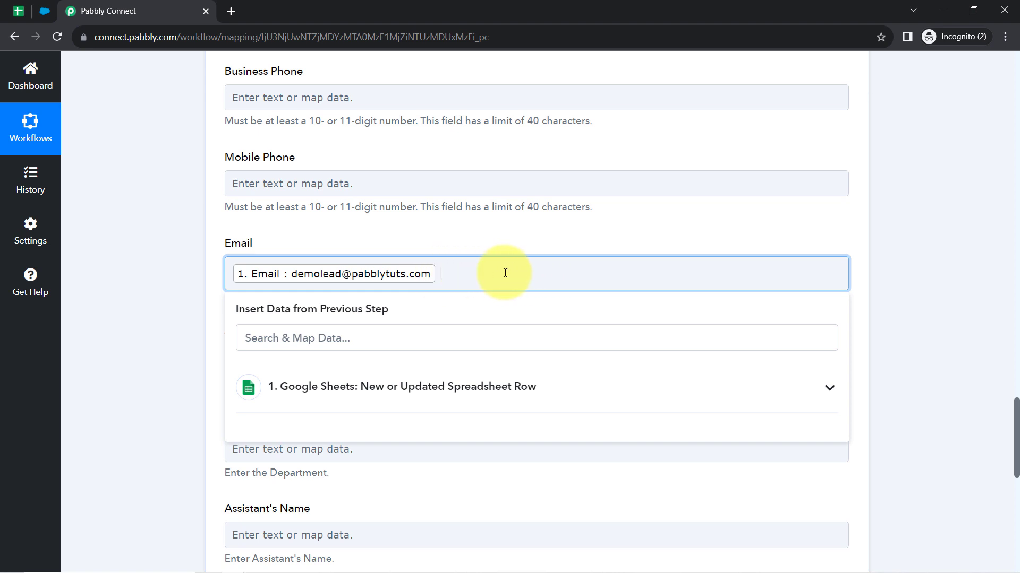
click(193, 272)
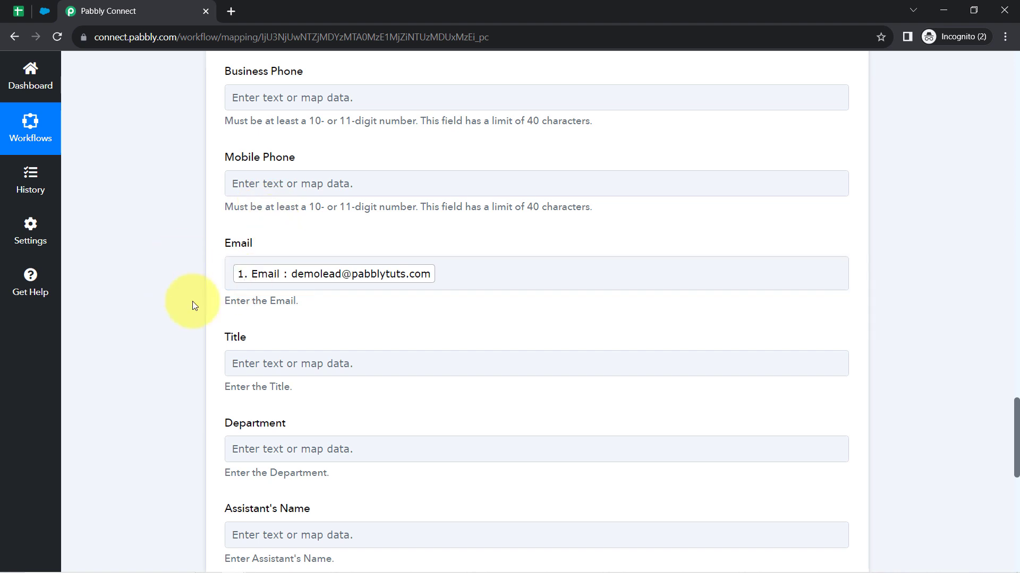
Map the Salesforce contact's Mobile Phone field to the Phone Number value from the Google Sheets trigger.
scroll(188, 342, down, 1)
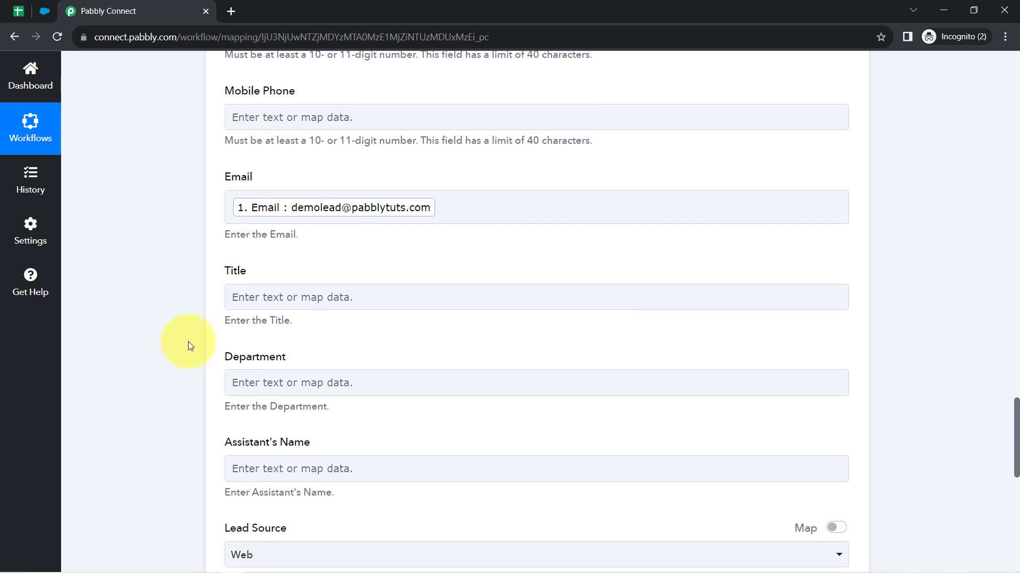
scroll(188, 342, down, 1)
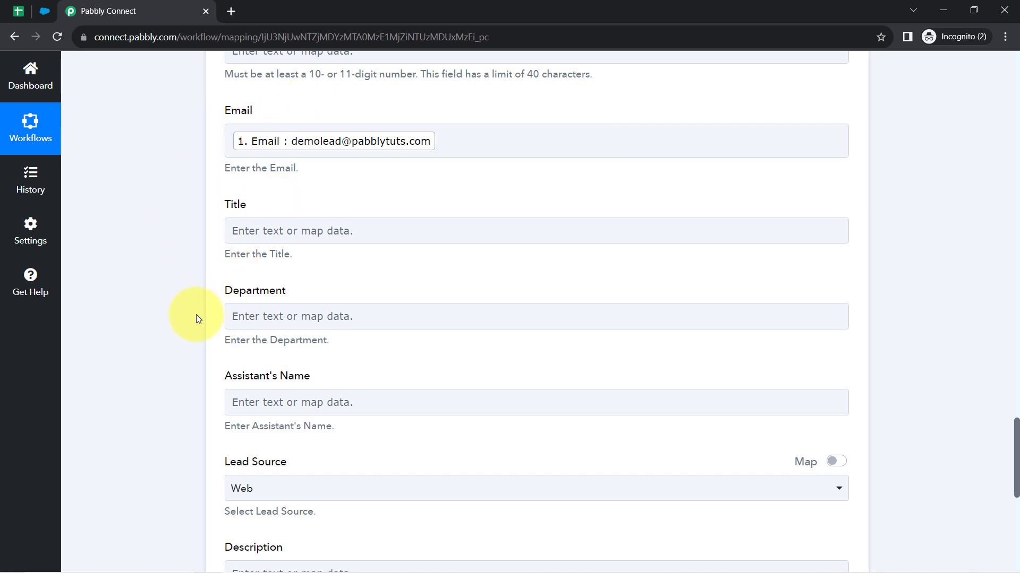
scroll(192, 338, down, 1)
scroll(191, 338, down, 3)
scroll(191, 337, up, 7)
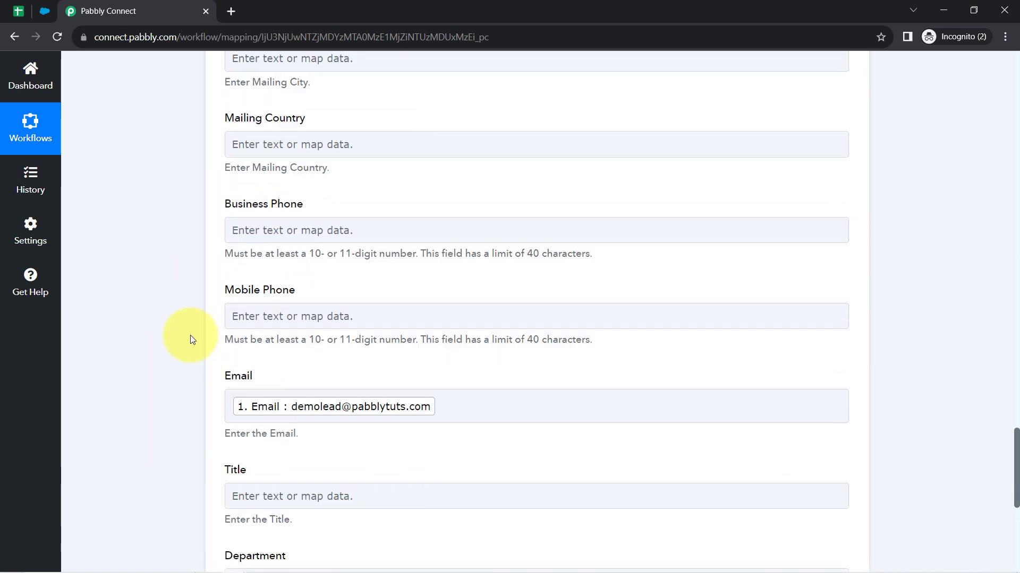
scroll(192, 339, up, 1)
scroll(190, 335, down, 3)
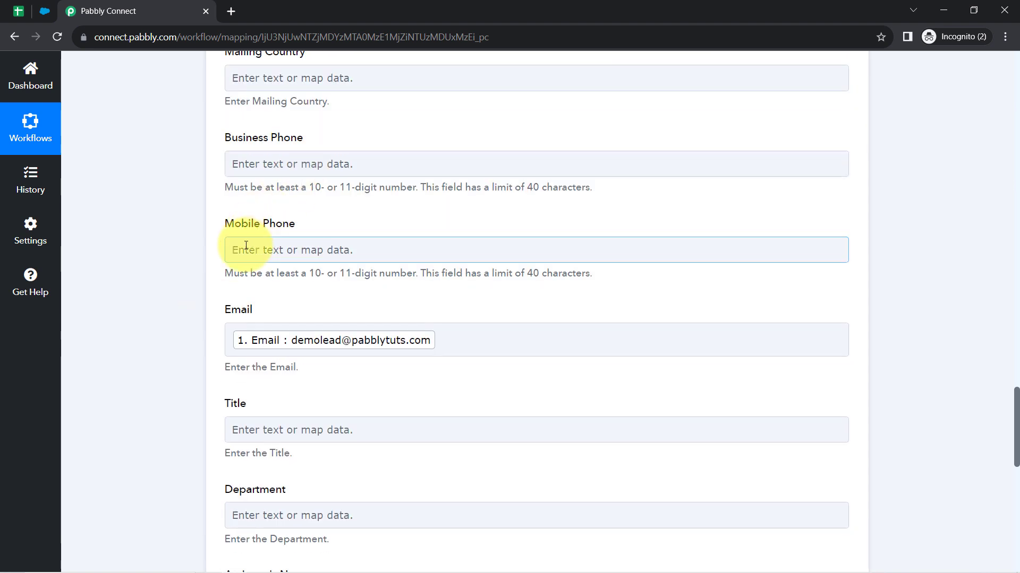
click(246, 248)
click(276, 357)
scroll(339, 442, down, 2)
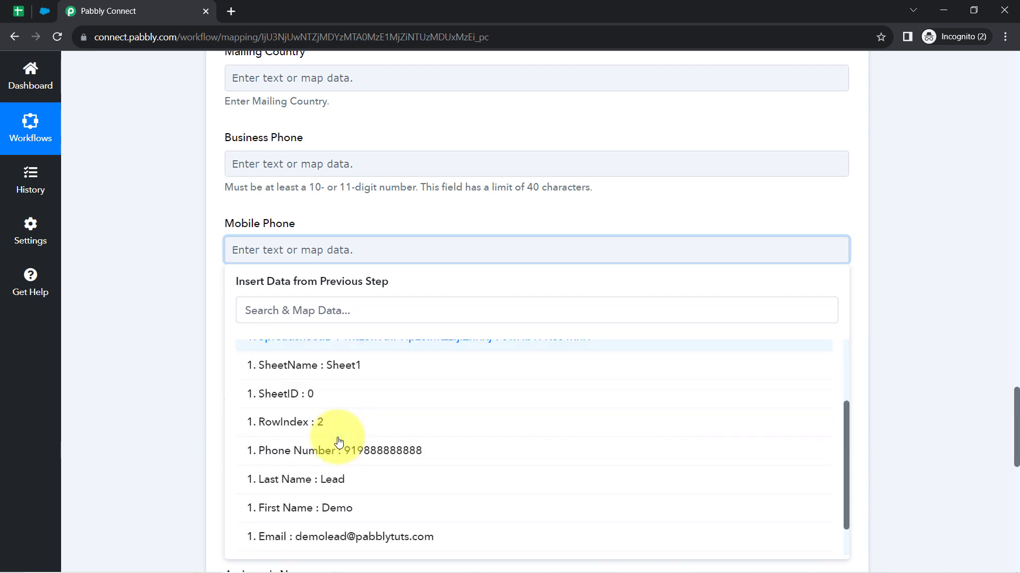
click(336, 429)
click(172, 267)
Review the mapped name, city, phone and email fields and the remaining fields of the Create Contact action.
scroll(172, 267, up, 1)
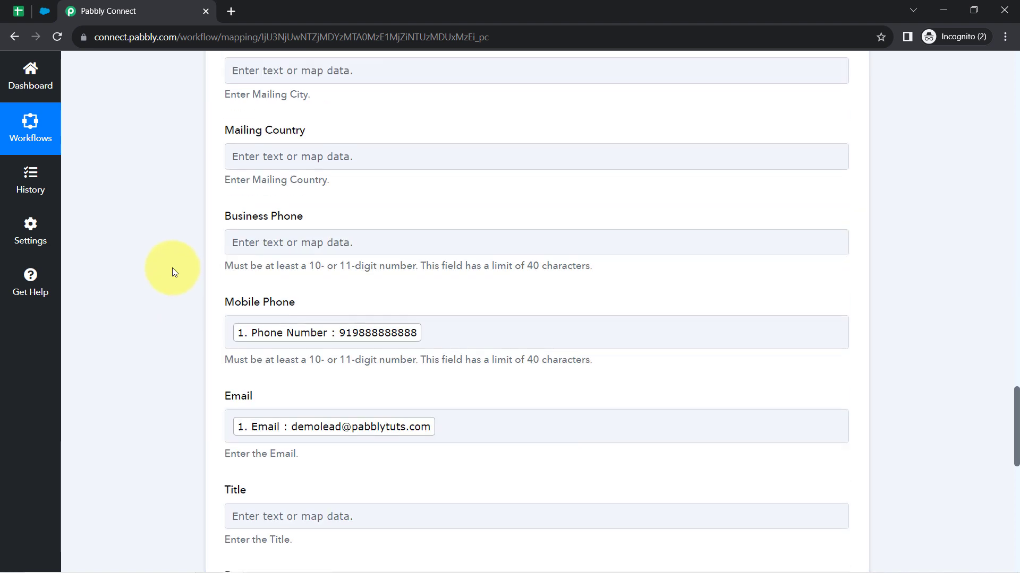
scroll(172, 268, up, 15)
scroll(173, 288, down, 8)
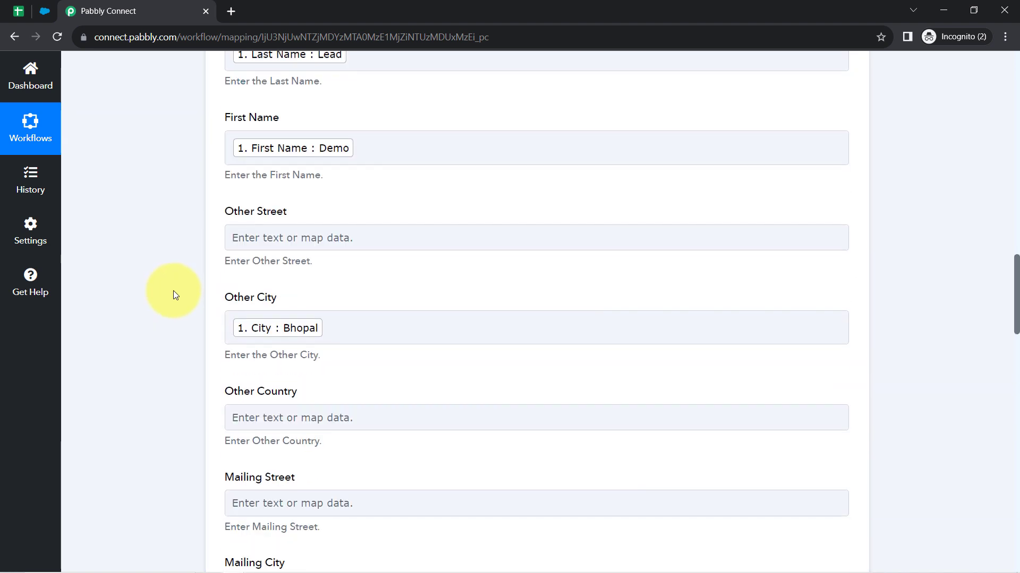
scroll(173, 291, down, 9)
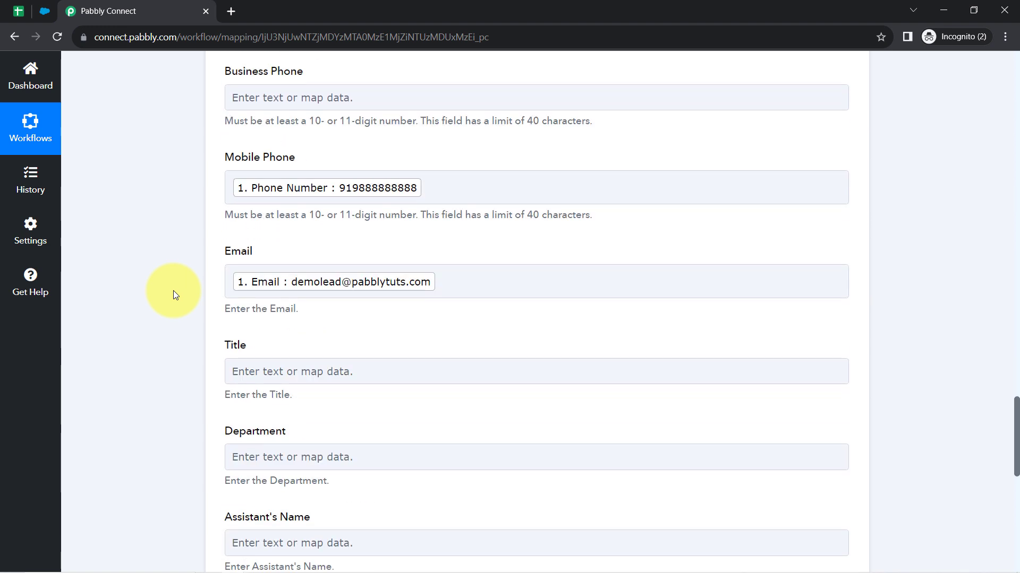
scroll(173, 291, down, 10)
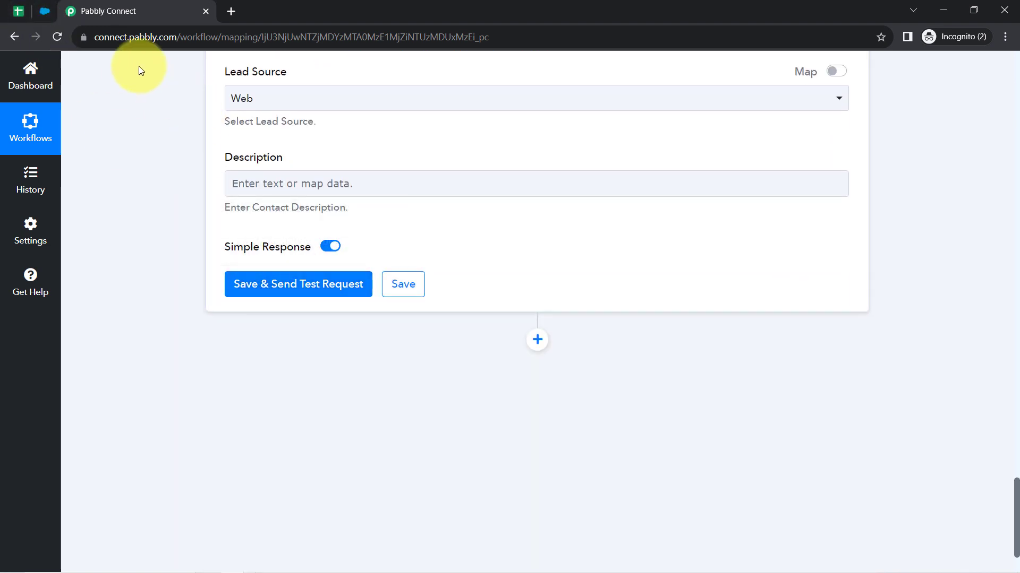
Switch to Salesforce and view the recent contacts before sending the test.
click(54, 12)
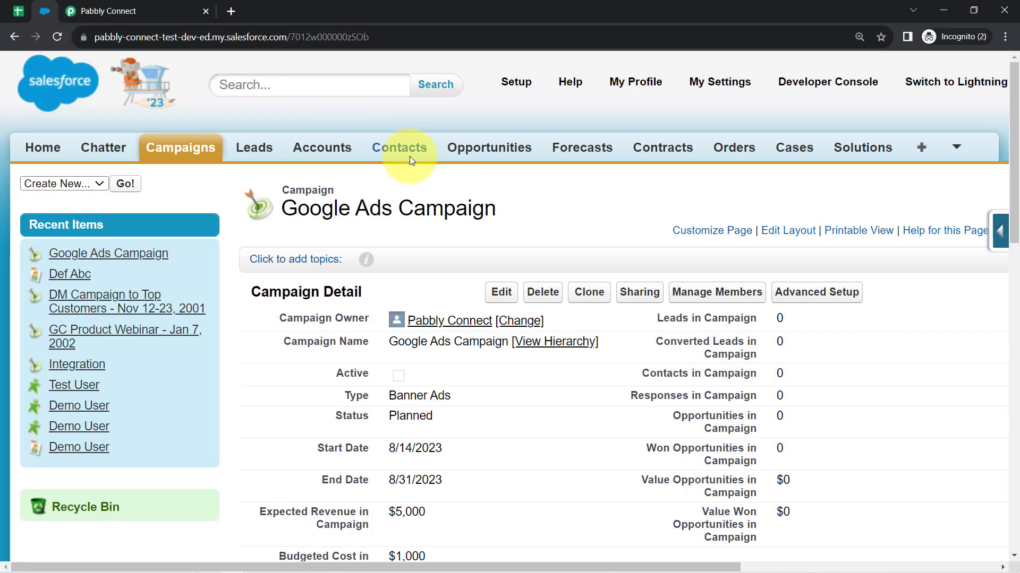
click(392, 159)
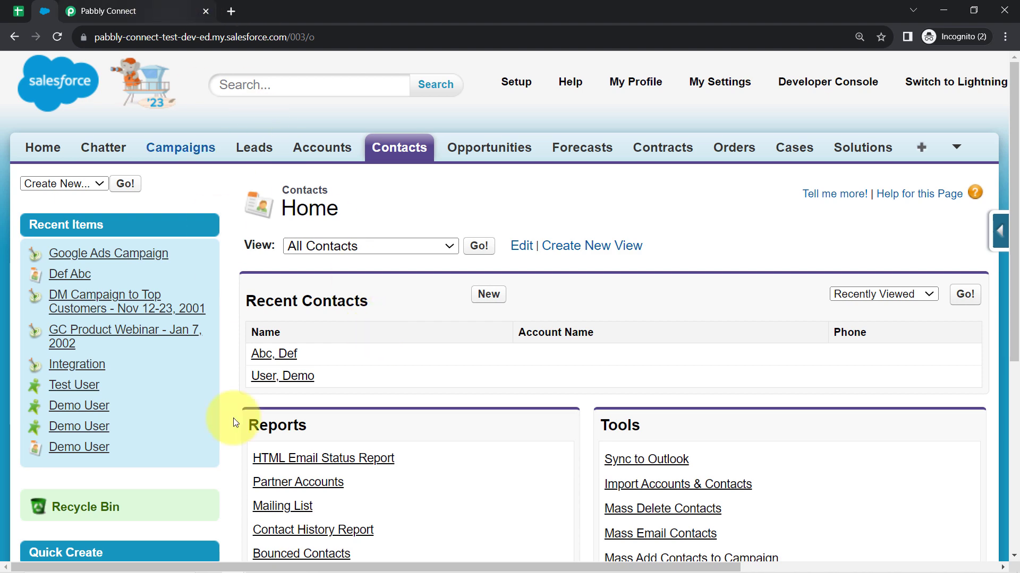
Switch back to Pabbly Connect, save the Create Contact action with a test request and check the Success field of the response.
click(127, 7)
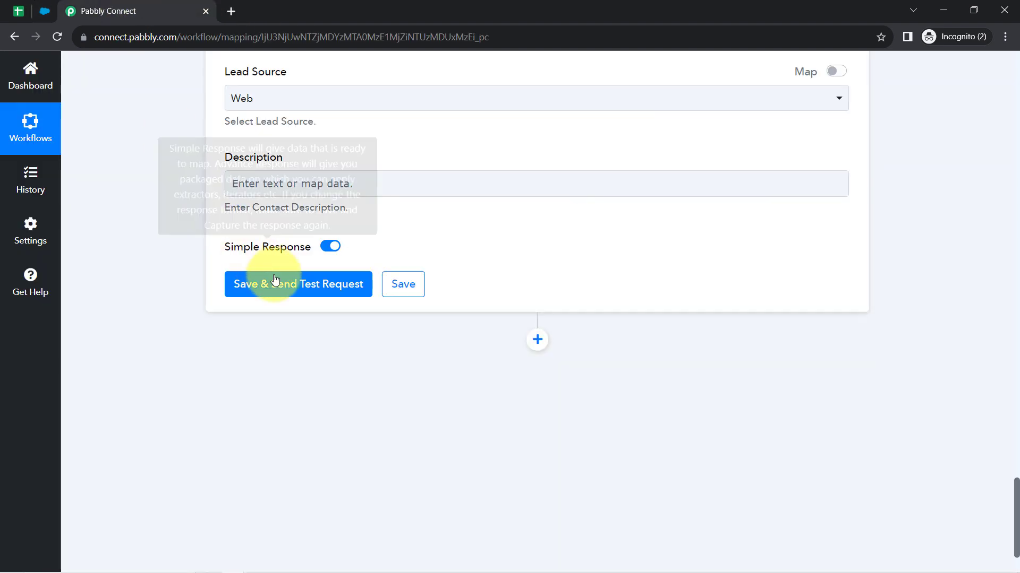
click(259, 285)
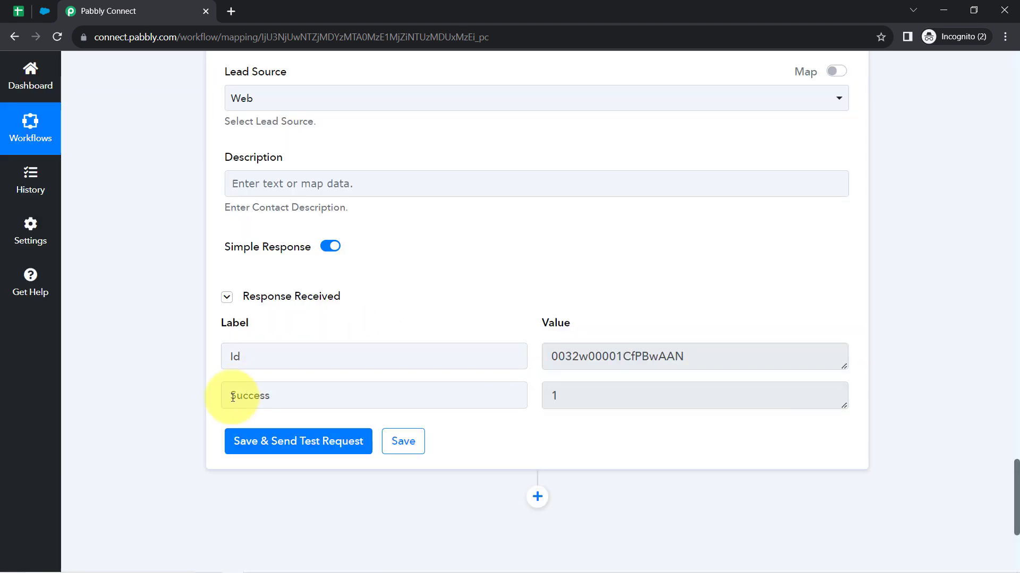
drag(226, 396, 292, 398)
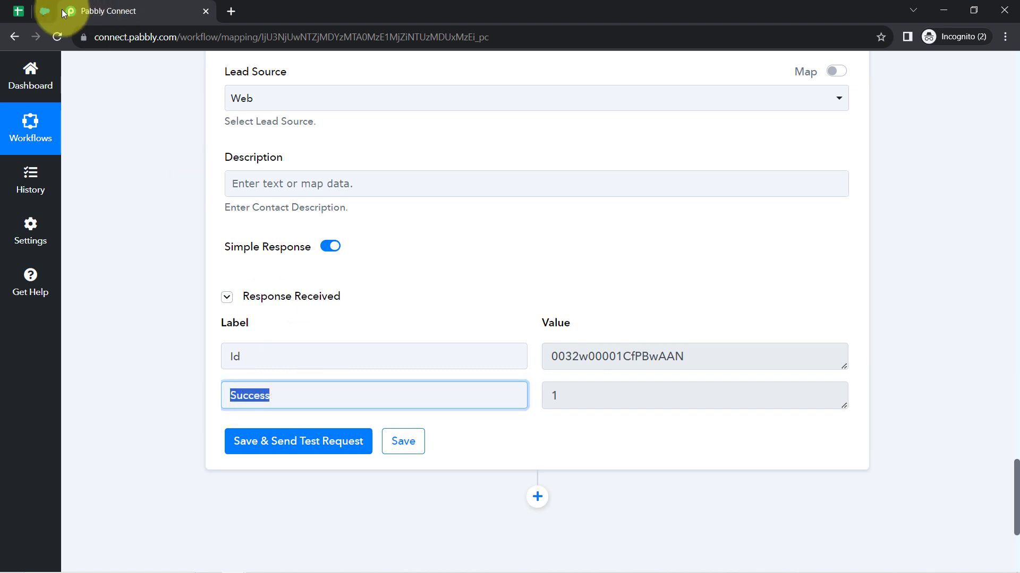
Switch to Salesforce, open the newly created contact and check its name, mobile, email and other address.
click(43, 12)
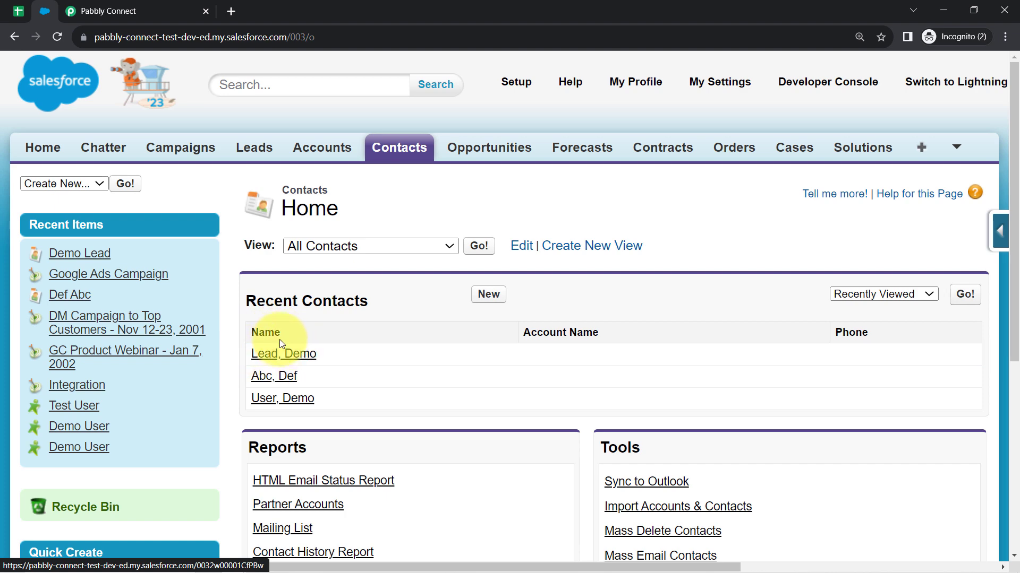
click(292, 354)
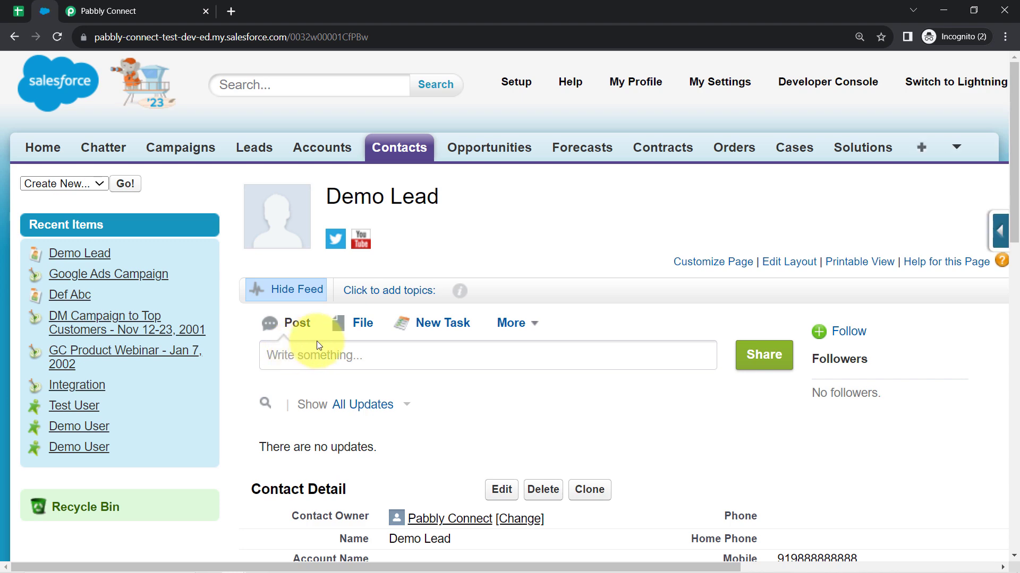
scroll(459, 358, down, 1)
scroll(459, 358, down, 3)
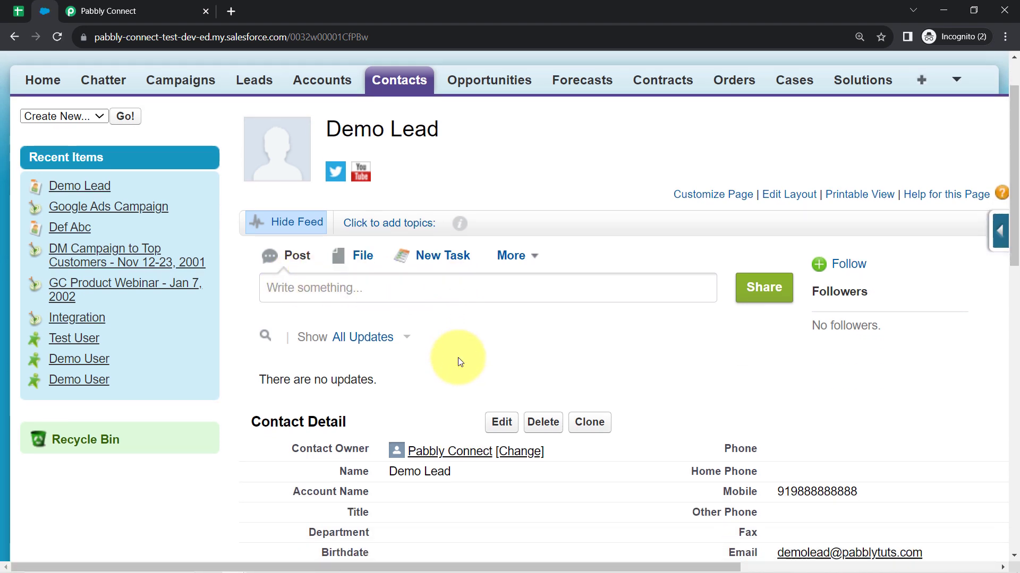
drag(790, 360, 848, 358)
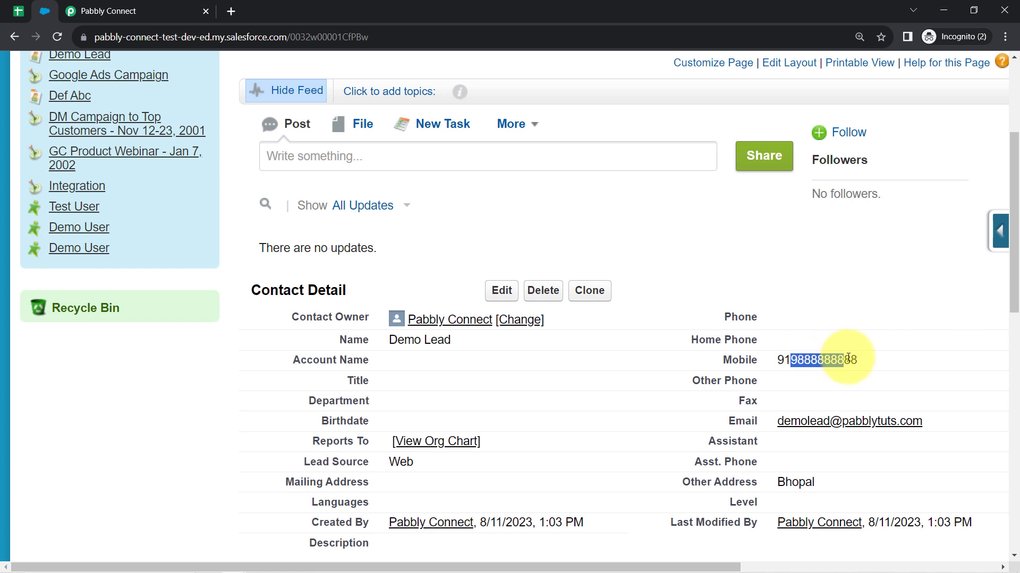
scroll(856, 357, down, 2)
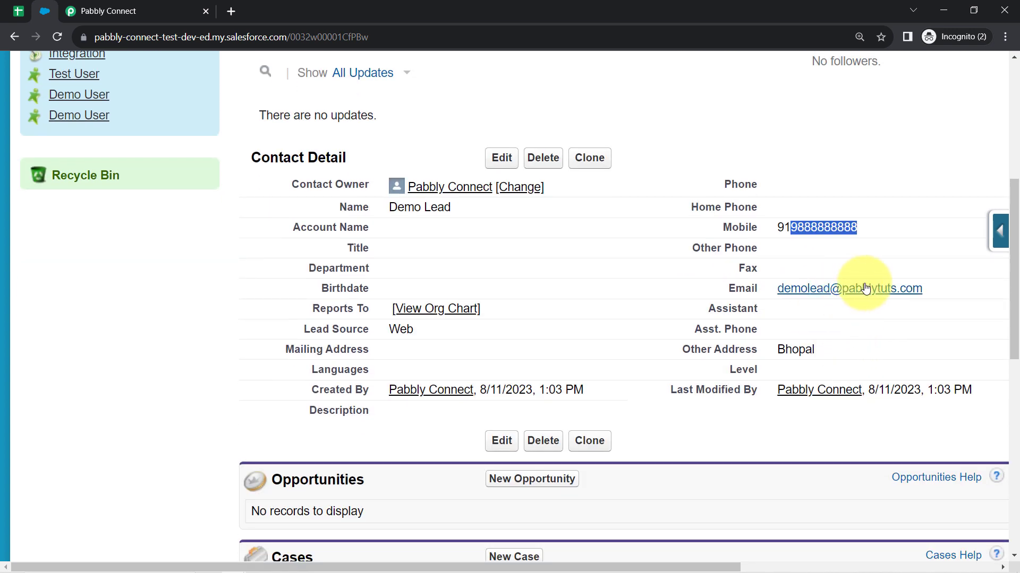
drag(791, 350, 815, 349)
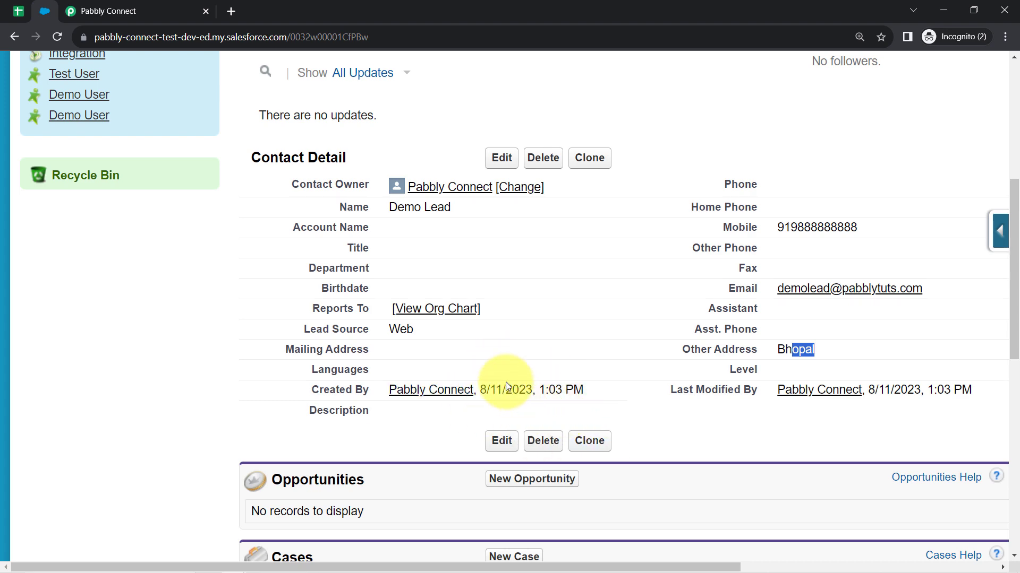
scroll(505, 381, up, 6)
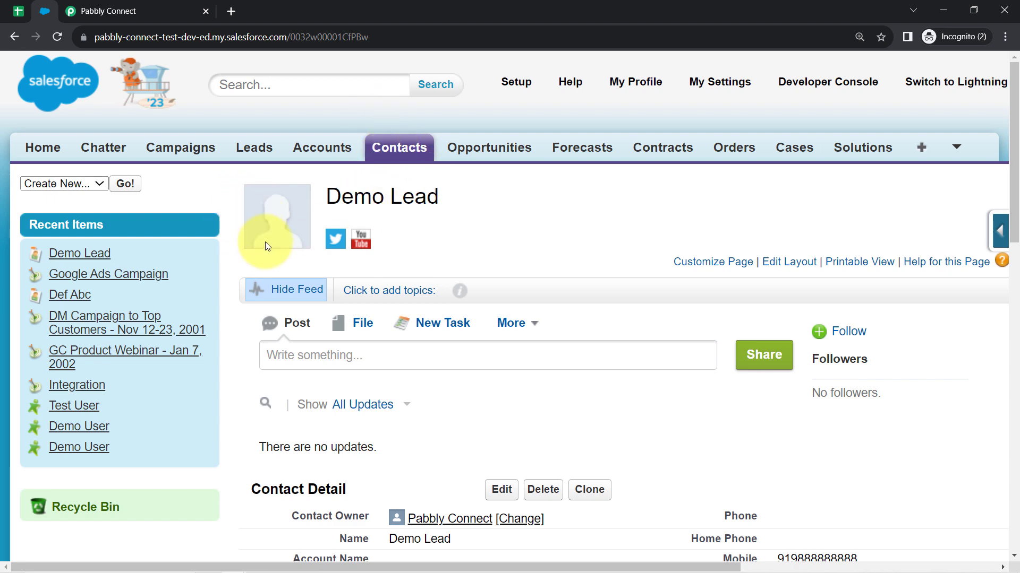
Switch back to Pabbly Connect and add a Salesforce action step after the Create Contact action.
click(137, 4)
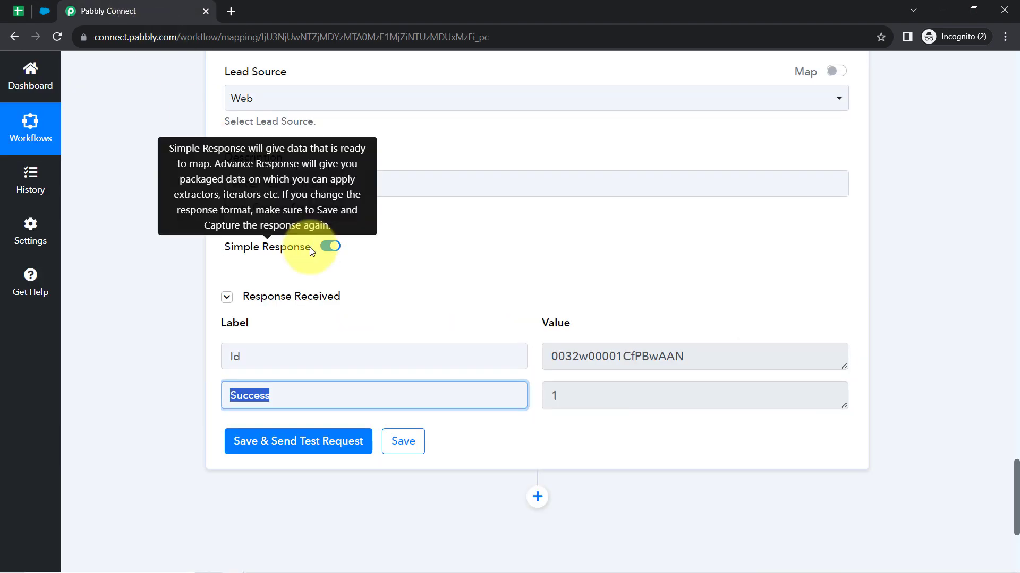
scroll(161, 303, up, 10)
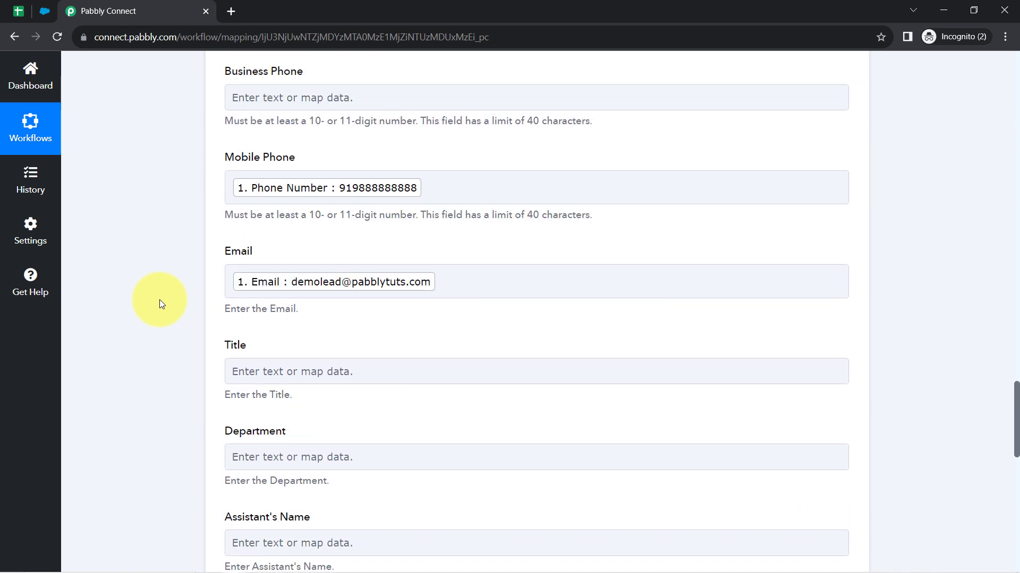
scroll(159, 300, down, 10)
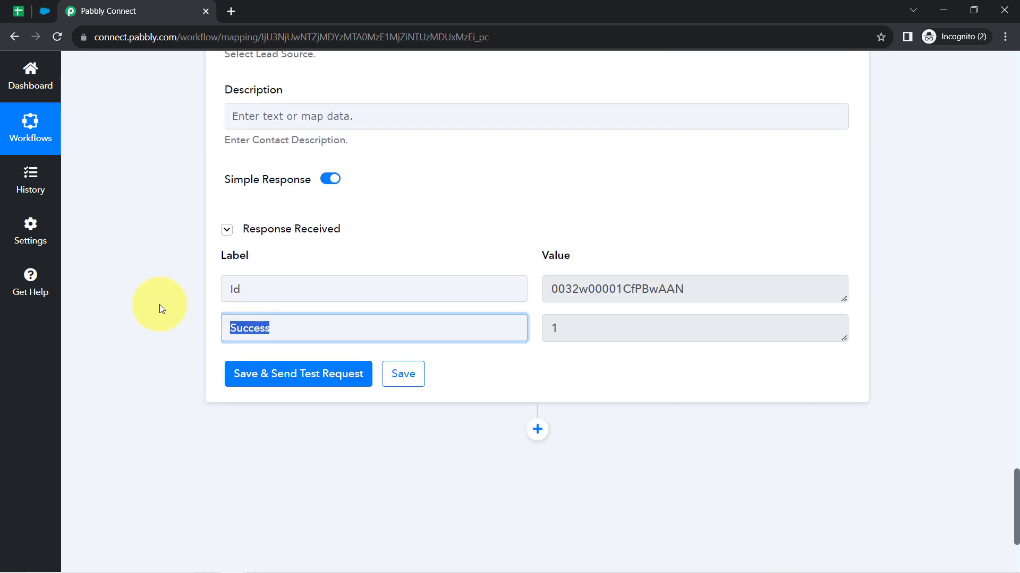
click(538, 245)
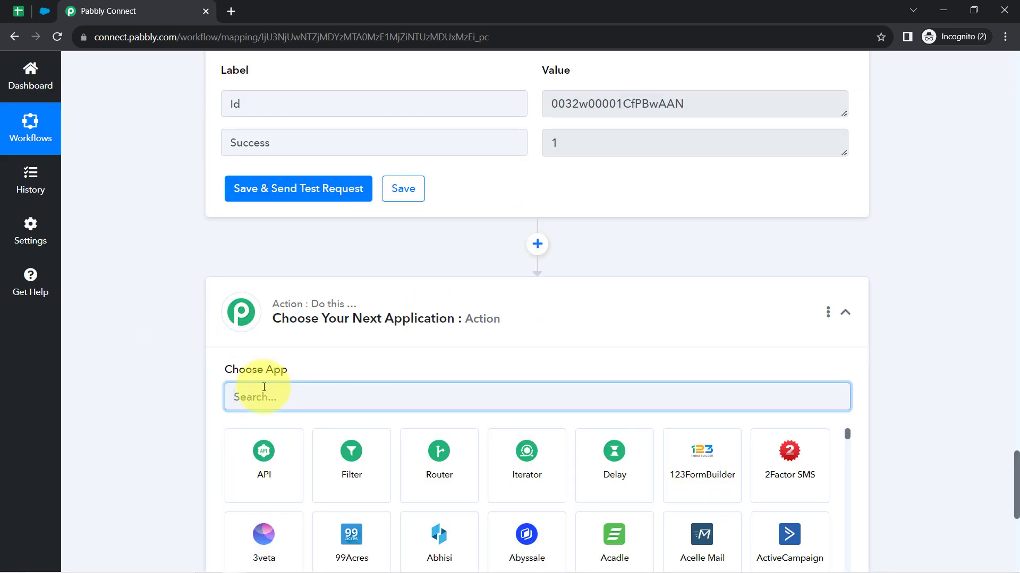
text(sales)
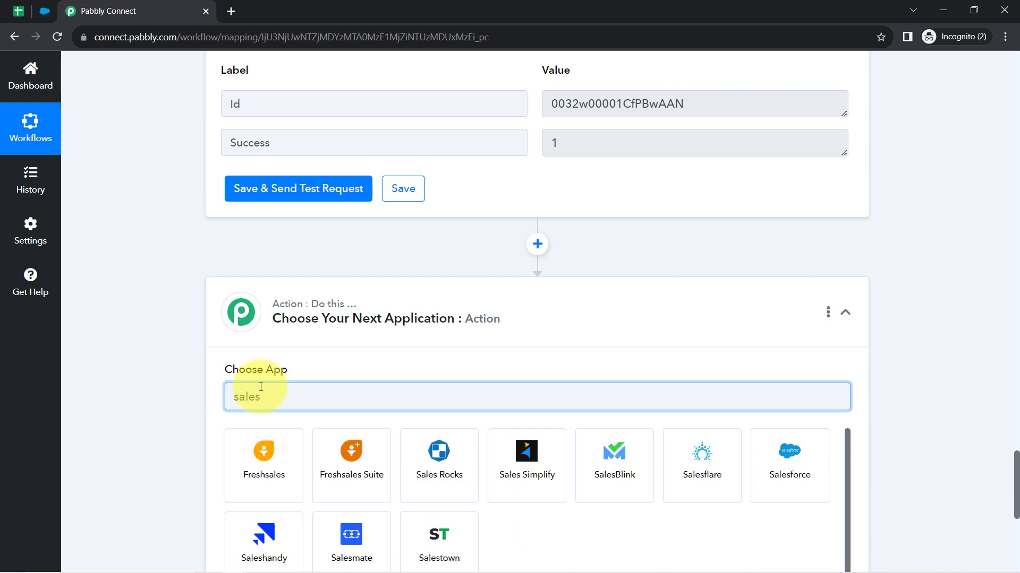
click(786, 454)
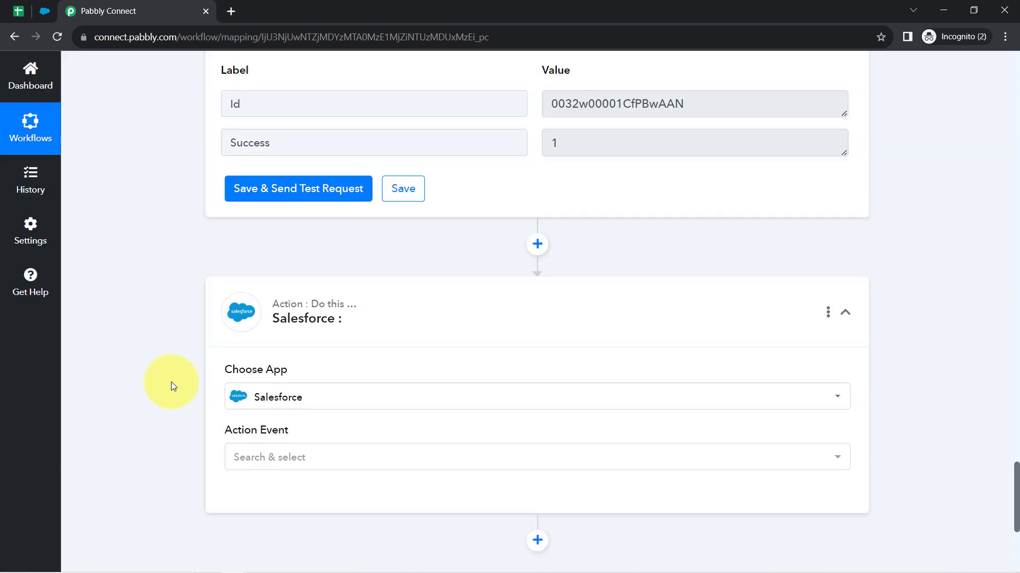
Set the new Salesforce step's action event to Add Contact to a Campaign.
scroll(240, 375, down, 1)
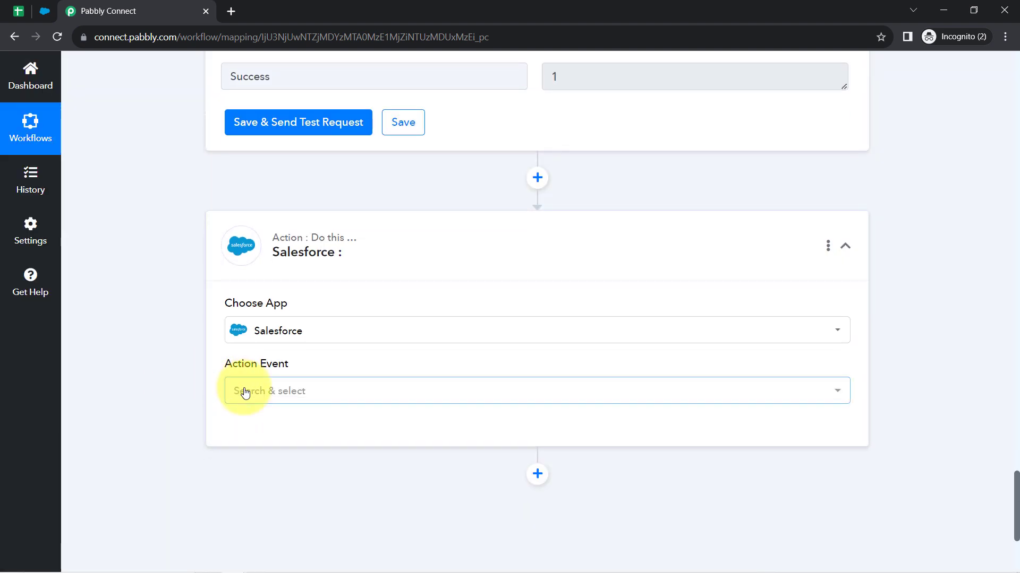
click(245, 393)
scroll(400, 291, down, 6)
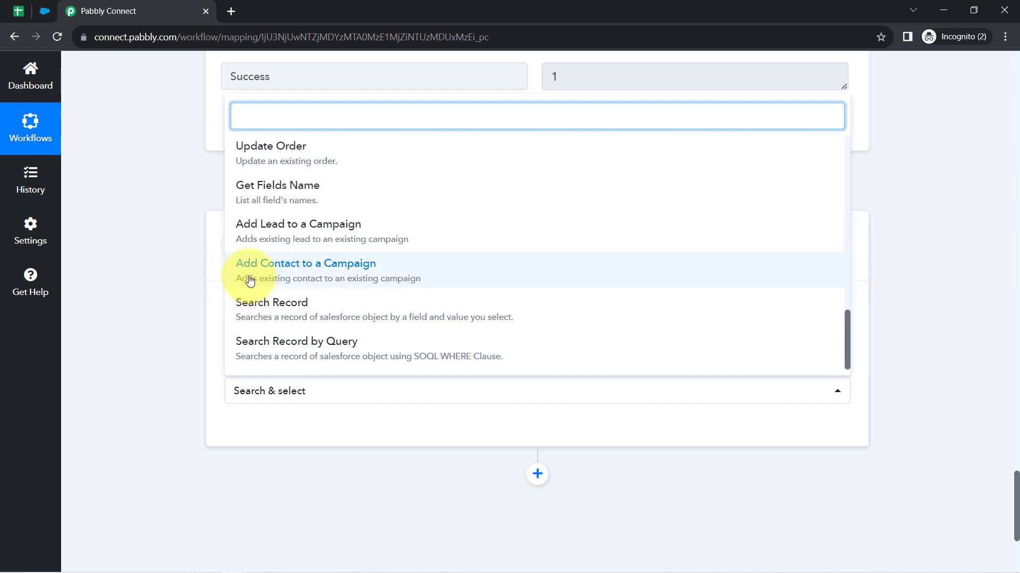
click(359, 267)
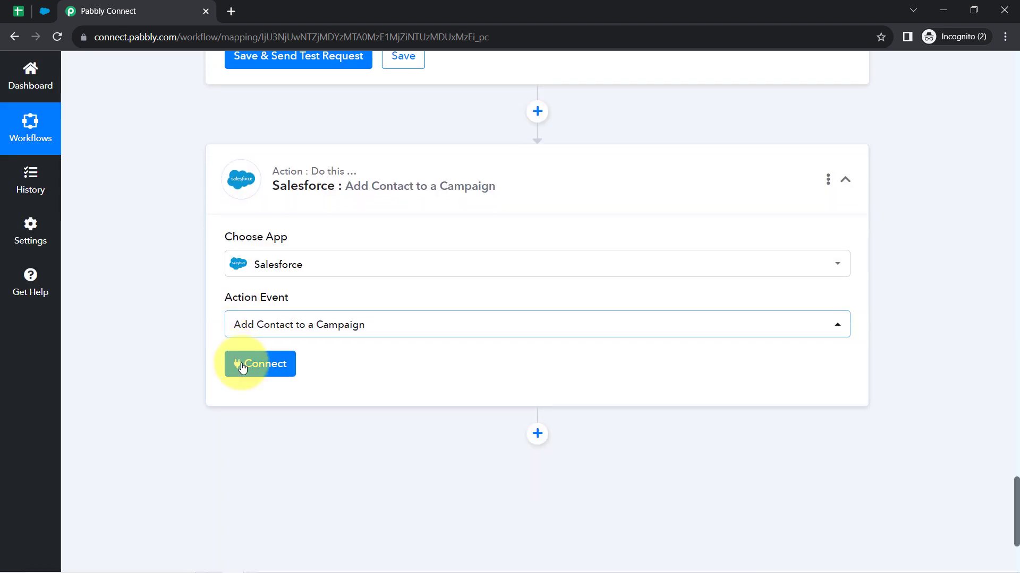
Connect the campaign action to Salesforce with the existing connection Salesforce #16 and save it.
click(241, 365)
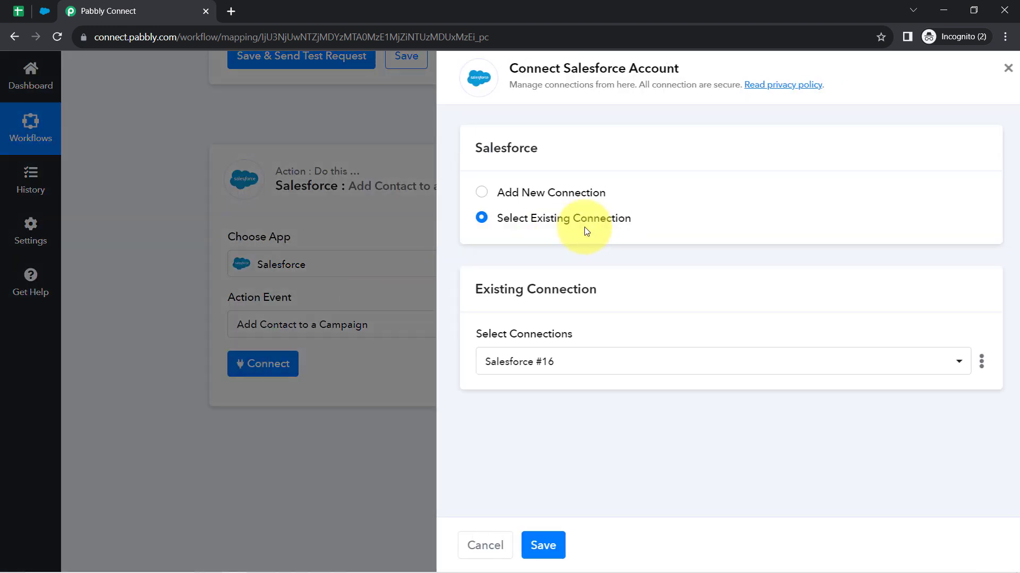
click(562, 193)
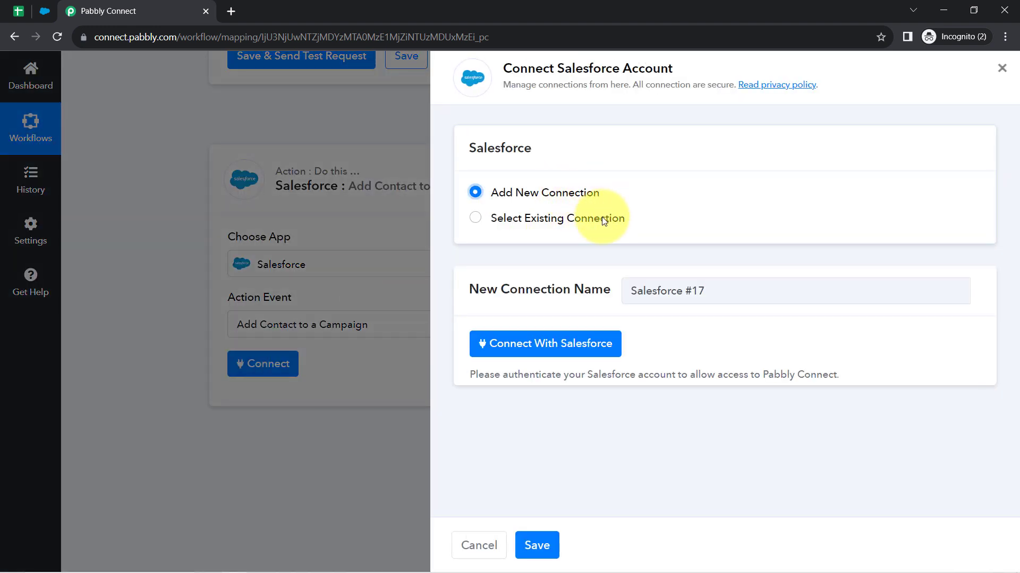
click(574, 222)
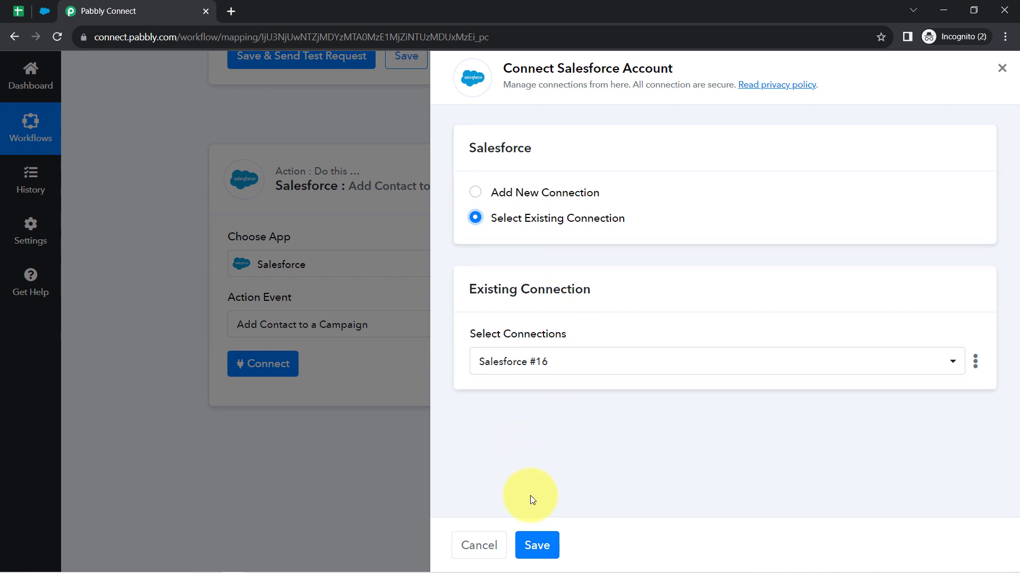
click(535, 545)
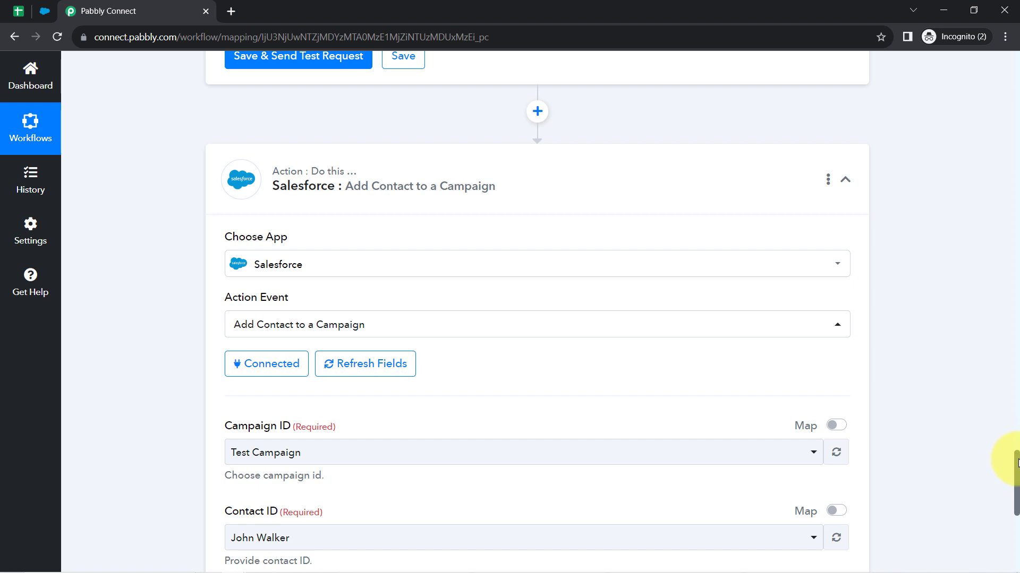
Look at the Campaign ID choices, compare them with the campaigns listed in Salesforce and return to Pabbly Connect.
drag(1017, 462, 1017, 491)
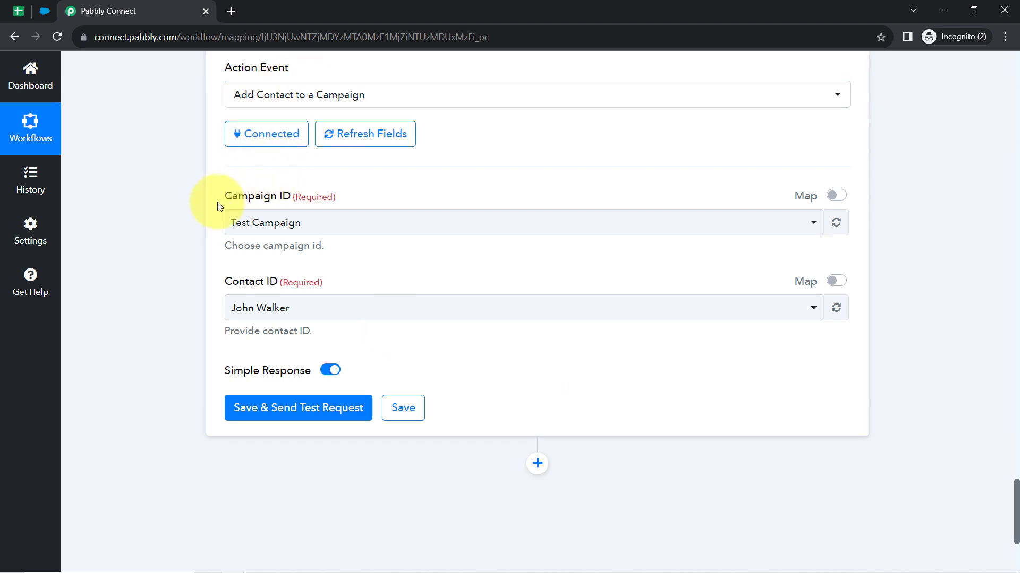
drag(218, 201, 307, 196)
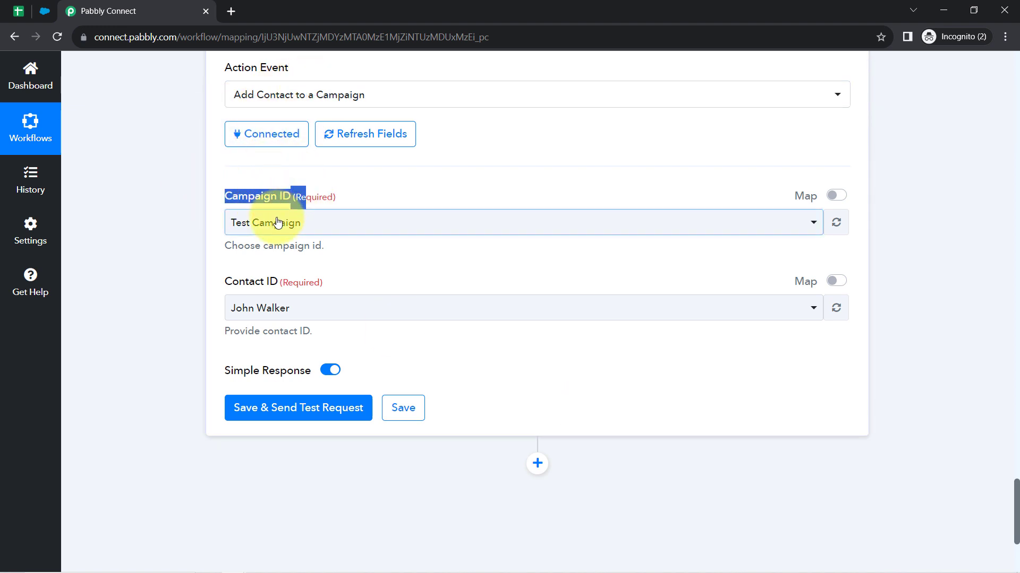
click(277, 223)
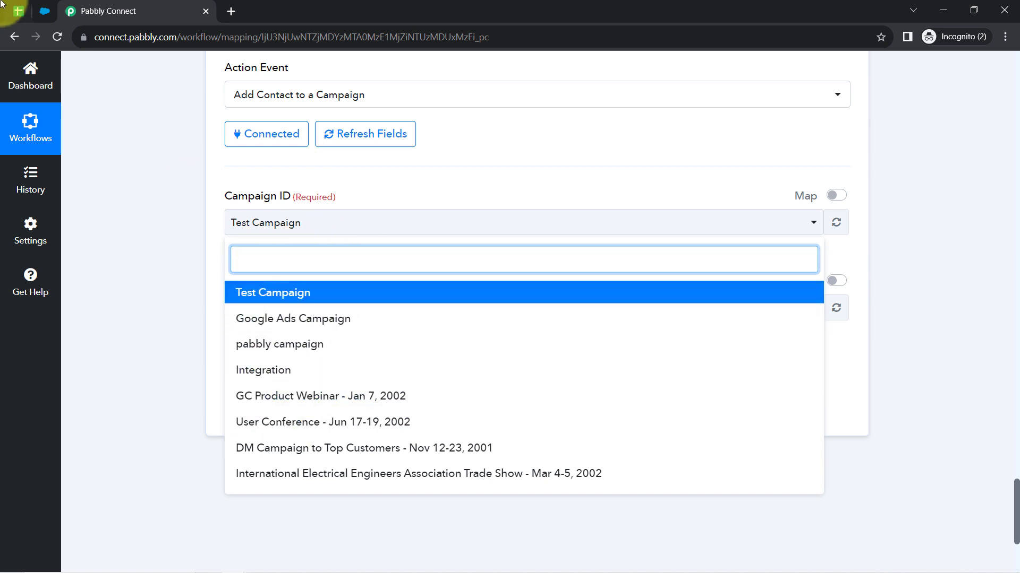
click(43, 11)
click(183, 148)
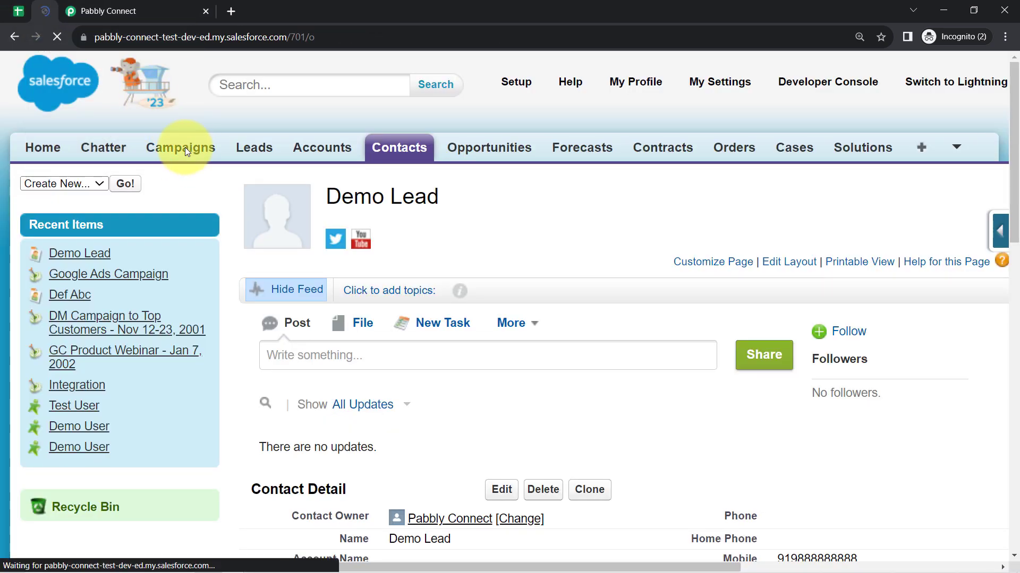
scroll(318, 275, down, 1)
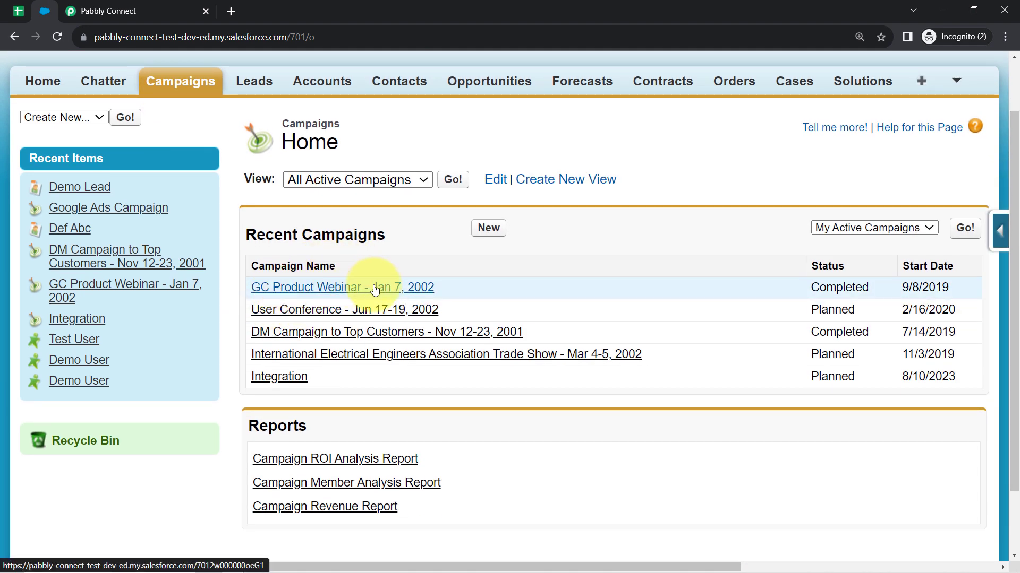
click(114, 9)
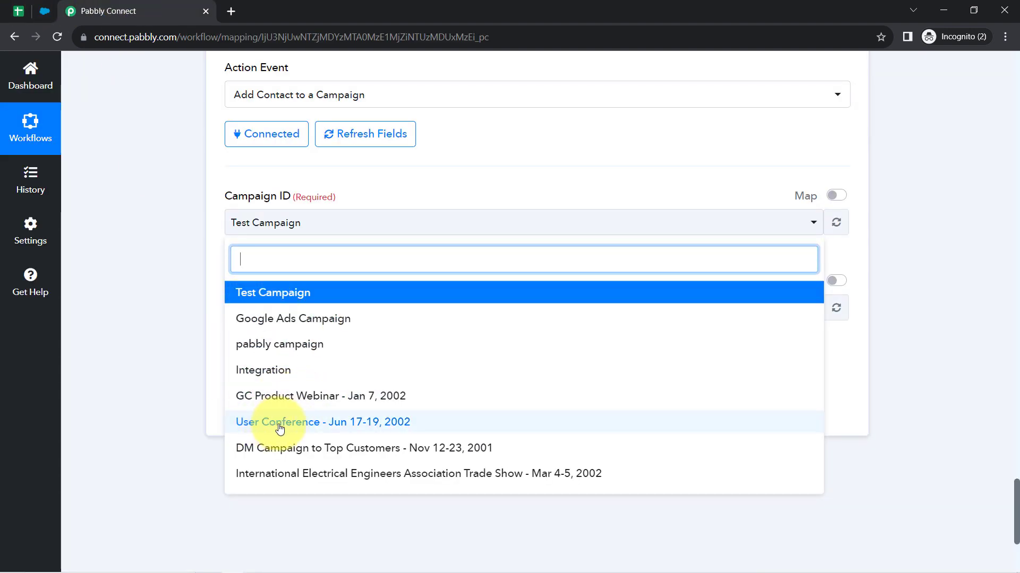
click(190, 307)
Switch to Salesforce, list the recently viewed campaigns and check the Campaign Members of Google Ads Campaign.
click(44, 6)
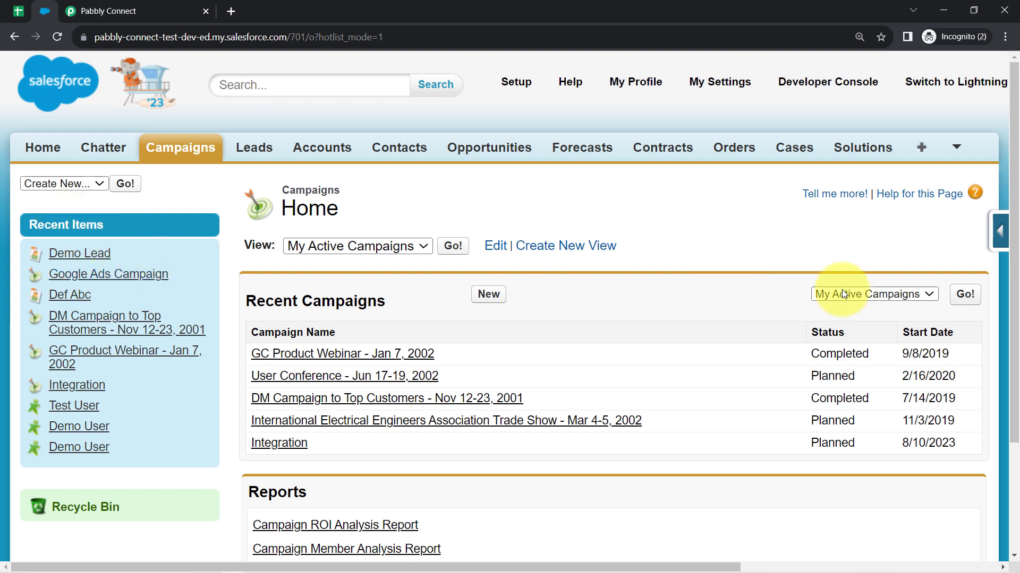
click(897, 294)
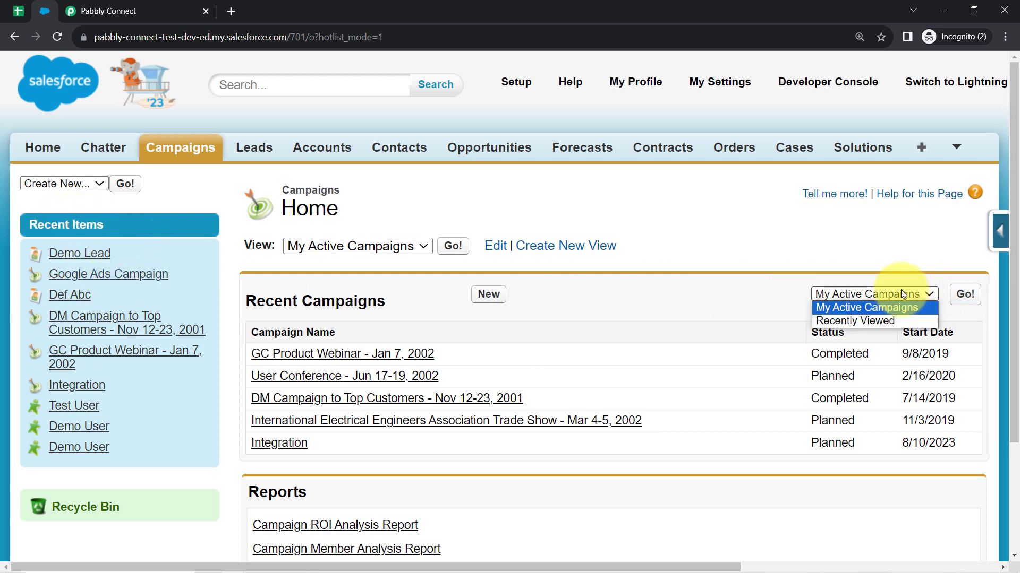
click(846, 321)
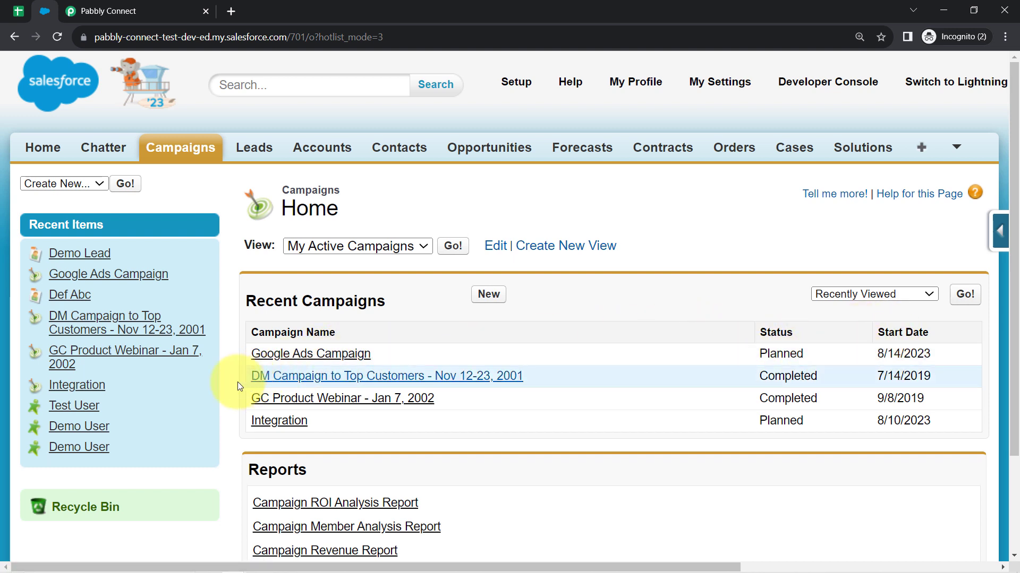
click(291, 358)
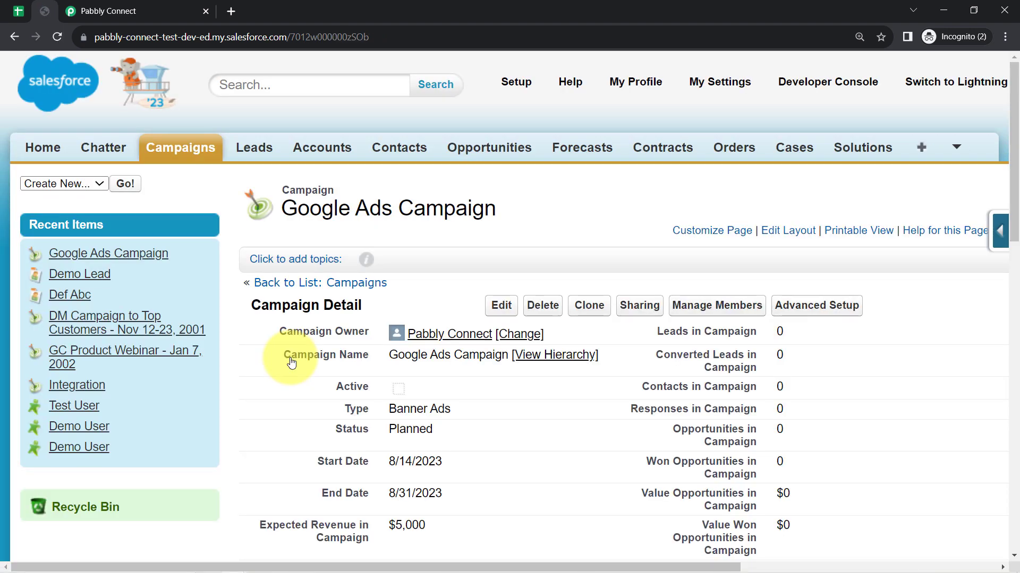
scroll(327, 391, down, 15)
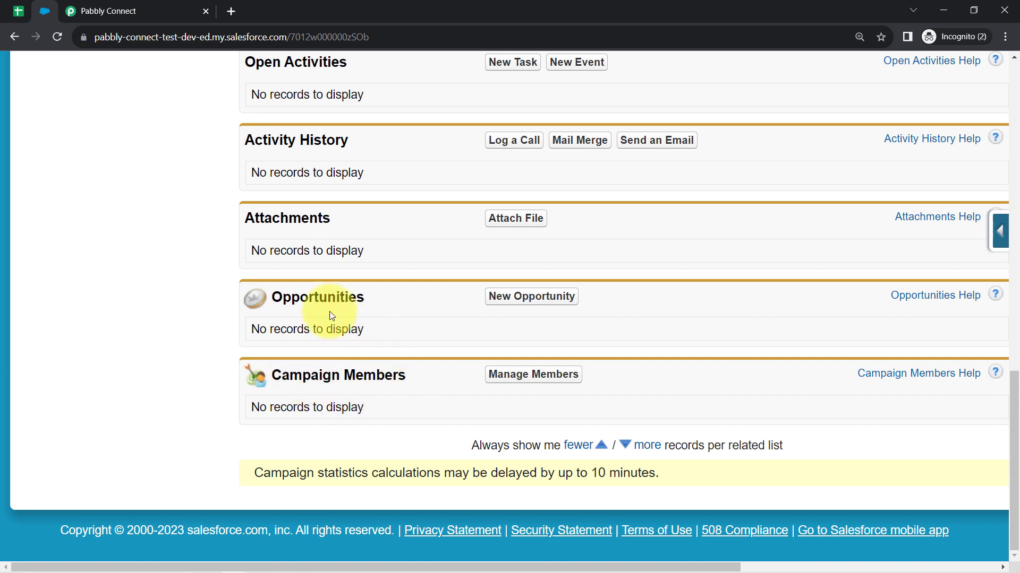
Switch back to Pabbly Connect and set the Campaign ID to Google Ads Campaign.
click(170, 5)
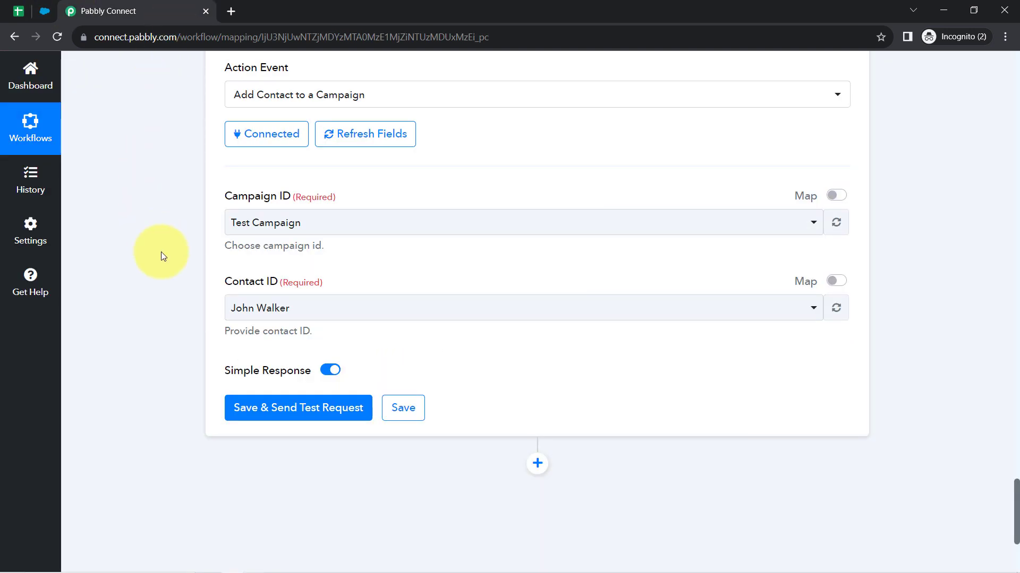
click(264, 224)
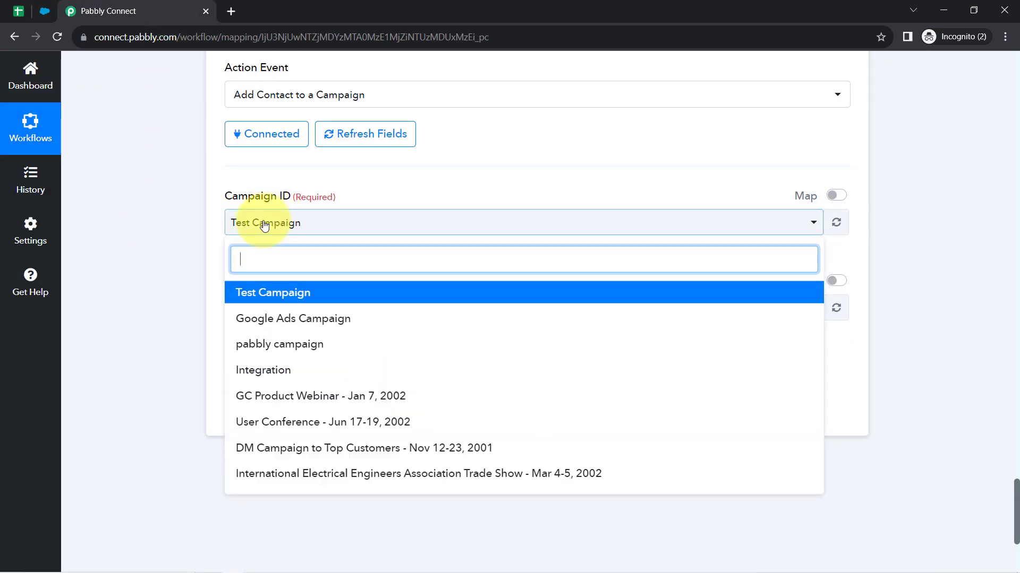
click(232, 328)
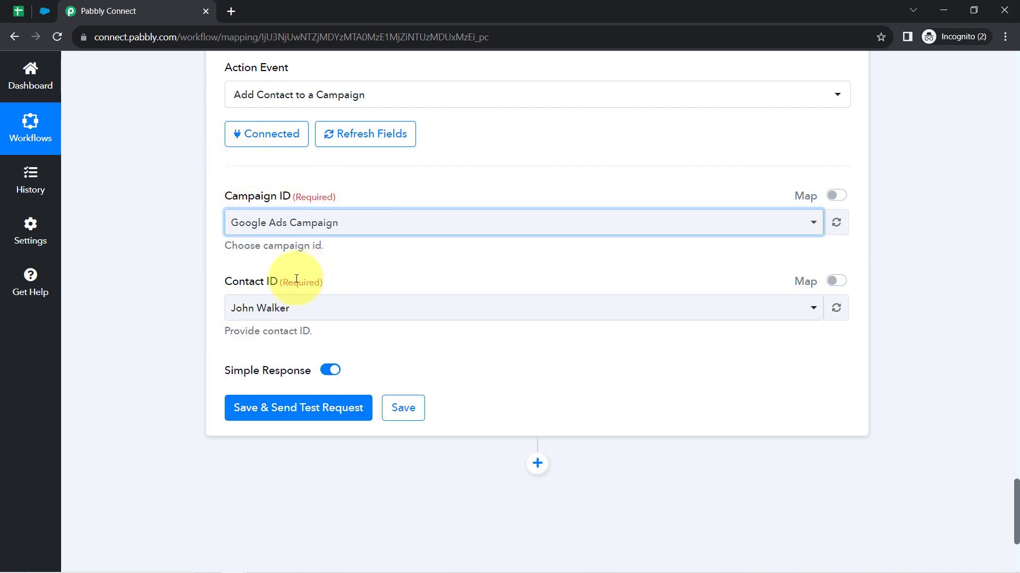
Look through the contacts offered for the required Contact ID of the campaign action.
drag(235, 286, 262, 290)
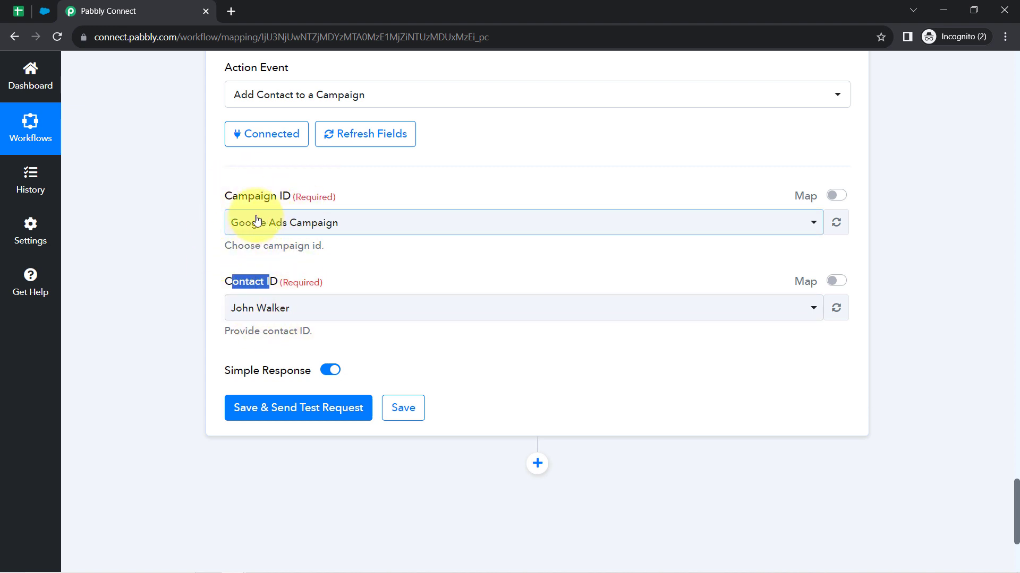
click(269, 296)
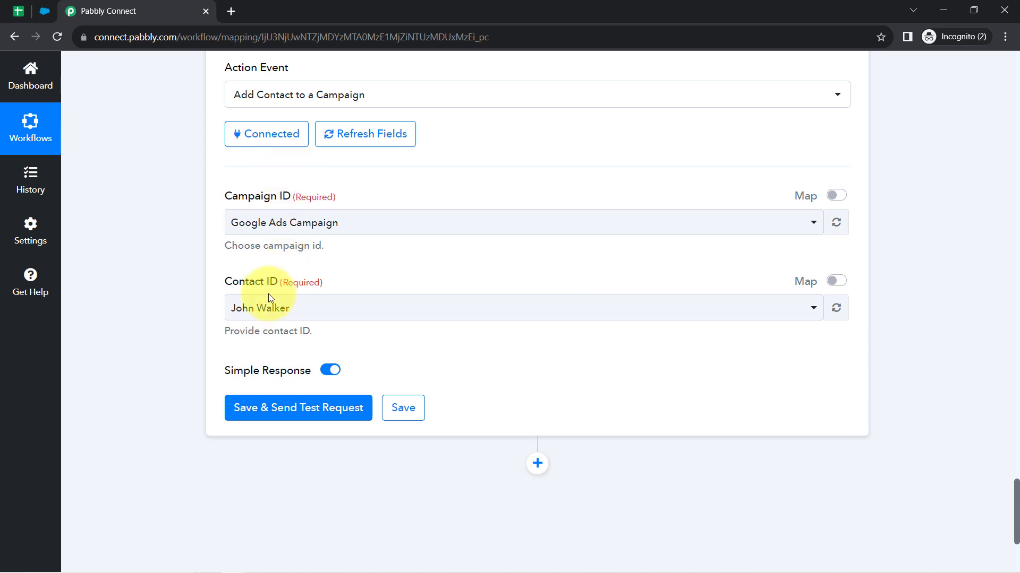
click(269, 306)
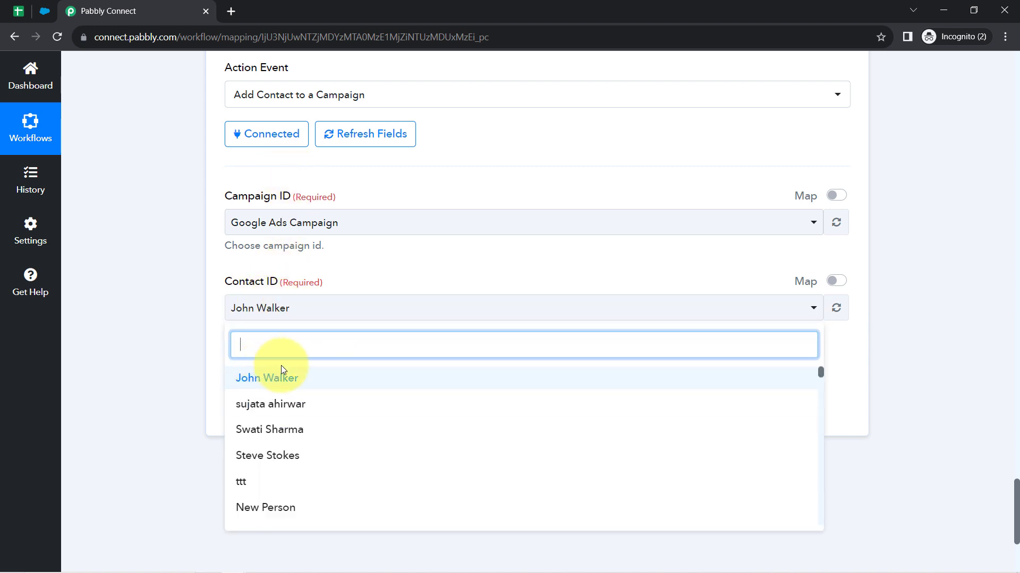
click(171, 282)
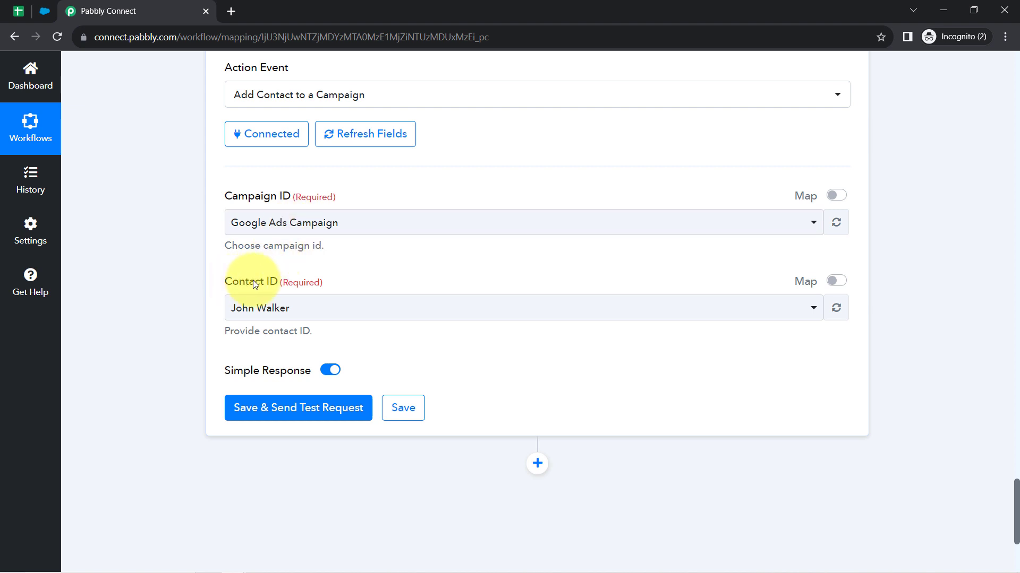
drag(231, 281, 311, 281)
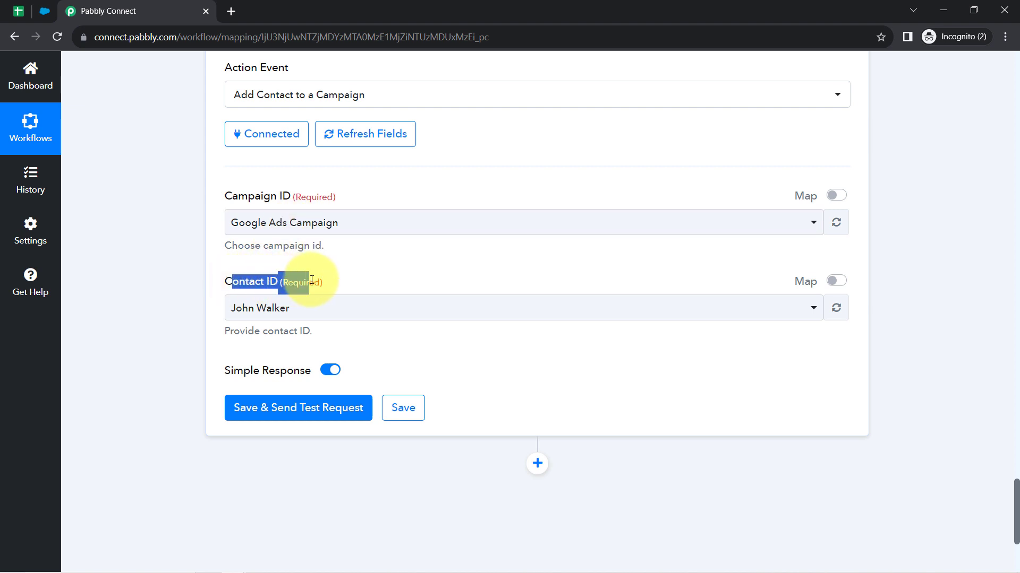
click(200, 334)
click(250, 314)
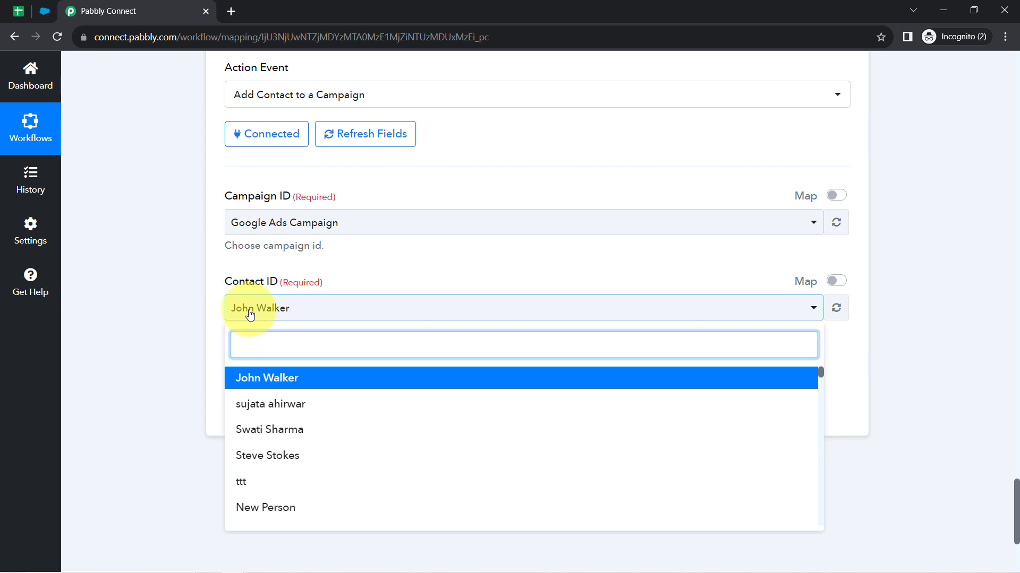
click(182, 329)
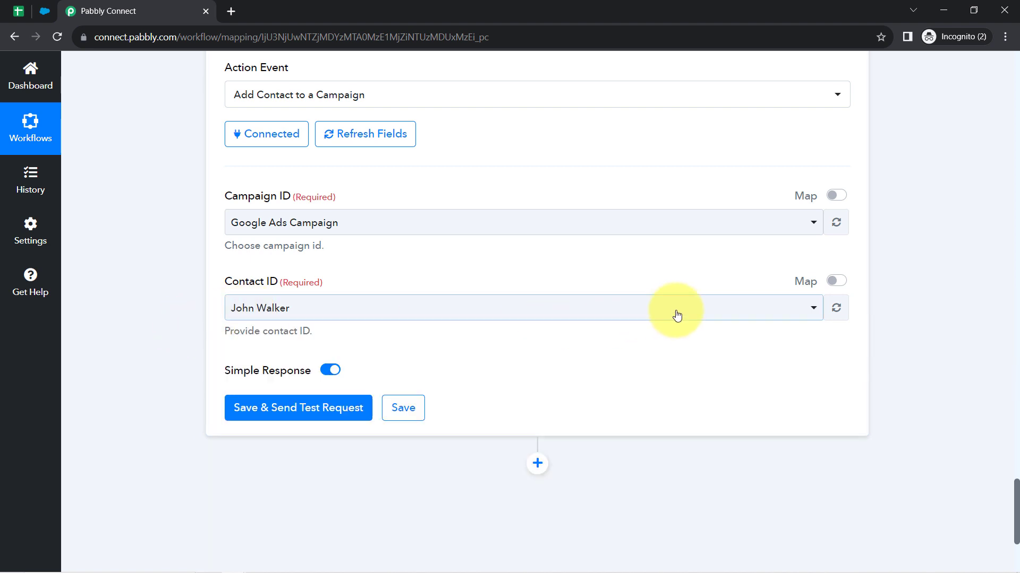
Enable mapping for the Contact ID and clear its preset value.
click(837, 282)
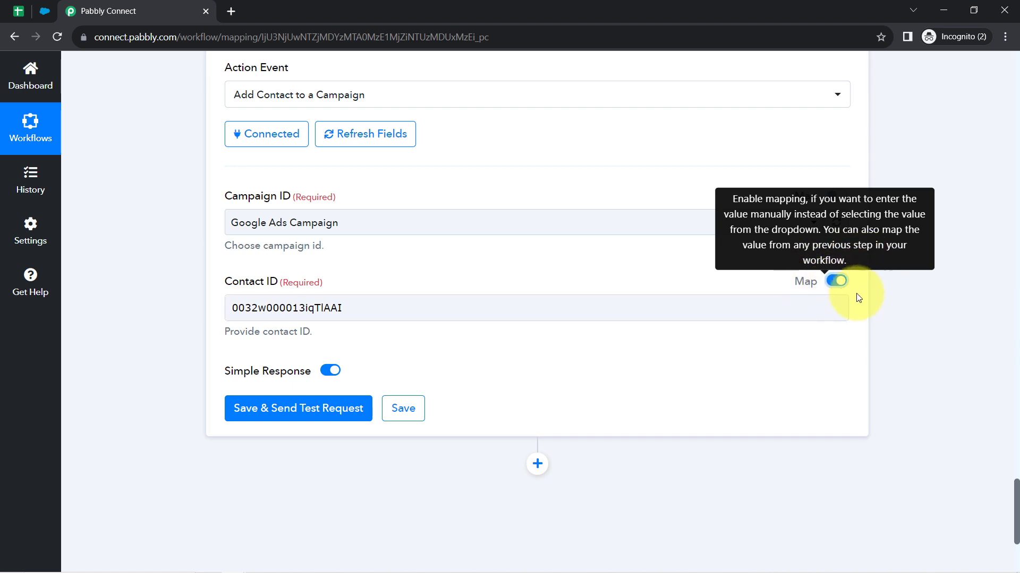
click(292, 309)
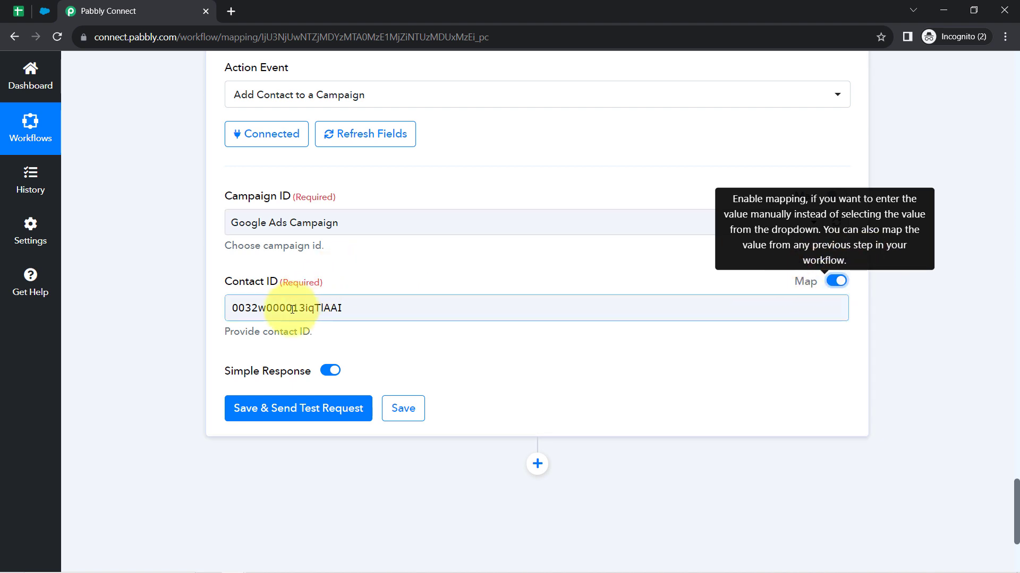
double_click(292, 309)
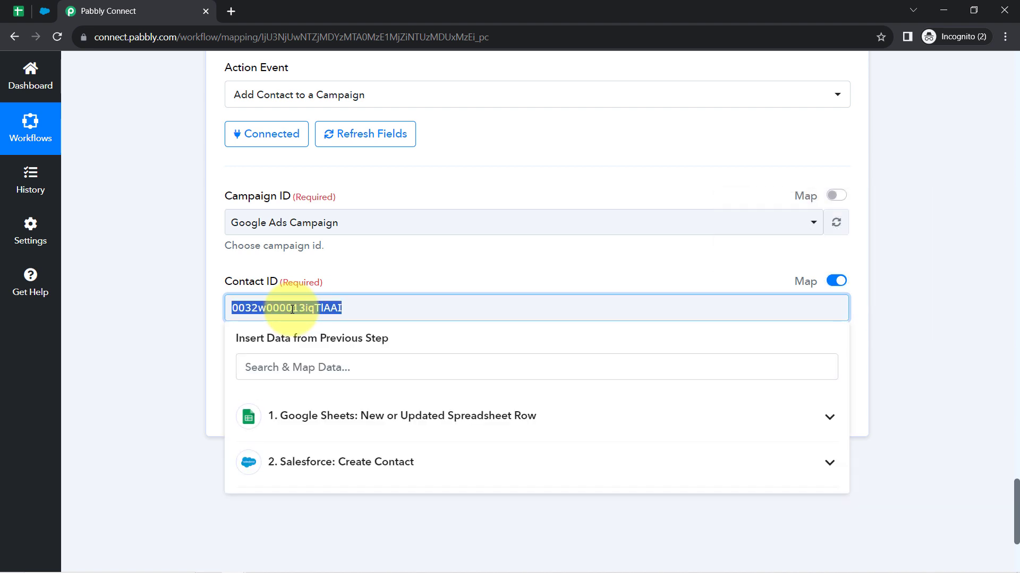
click(184, 328)
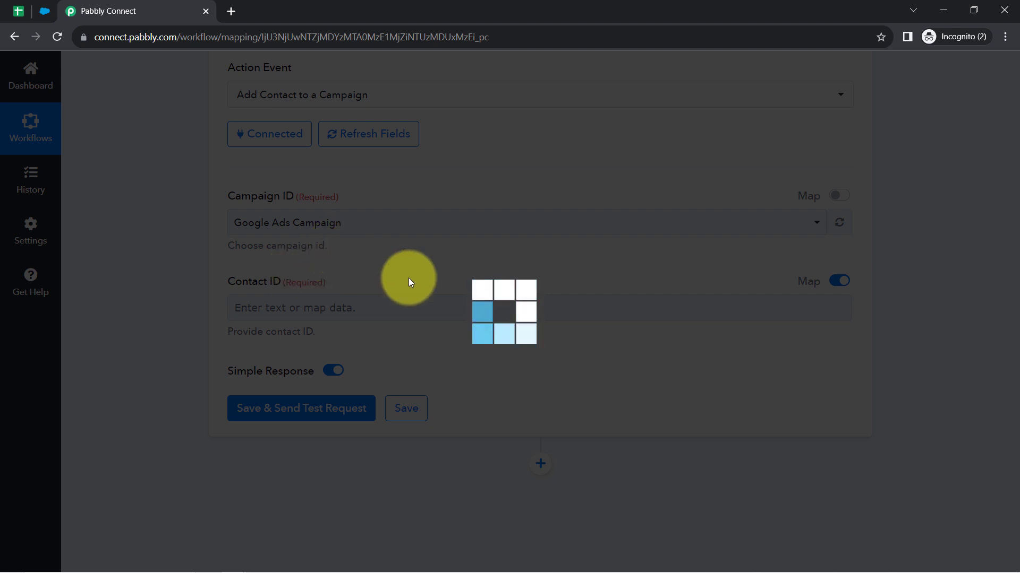
Locate the Id in the Create Contact response and map it to the campaign action's Contact ID.
scroll(335, 258, up, 3)
scroll(335, 258, down, 5)
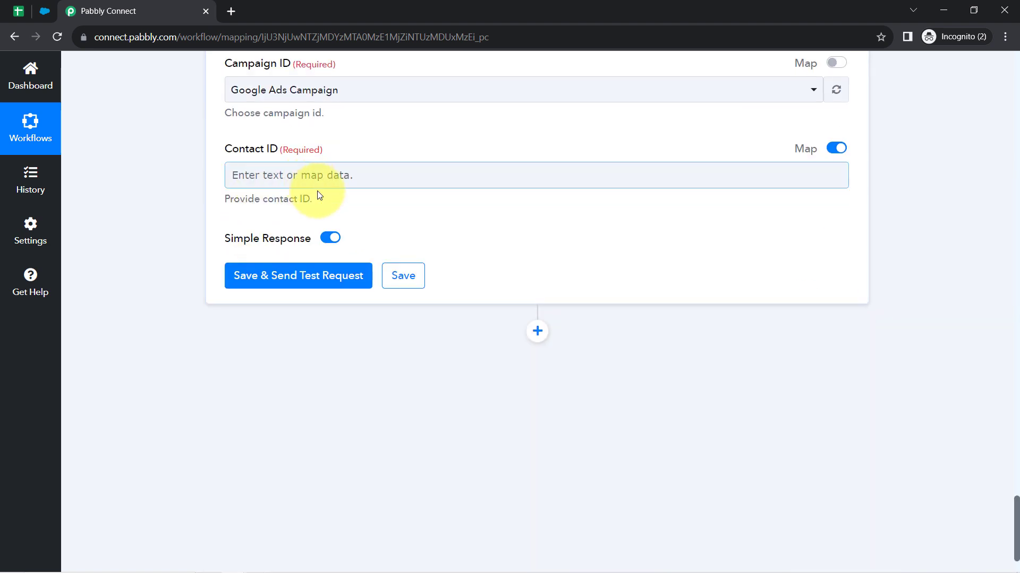
click(330, 265)
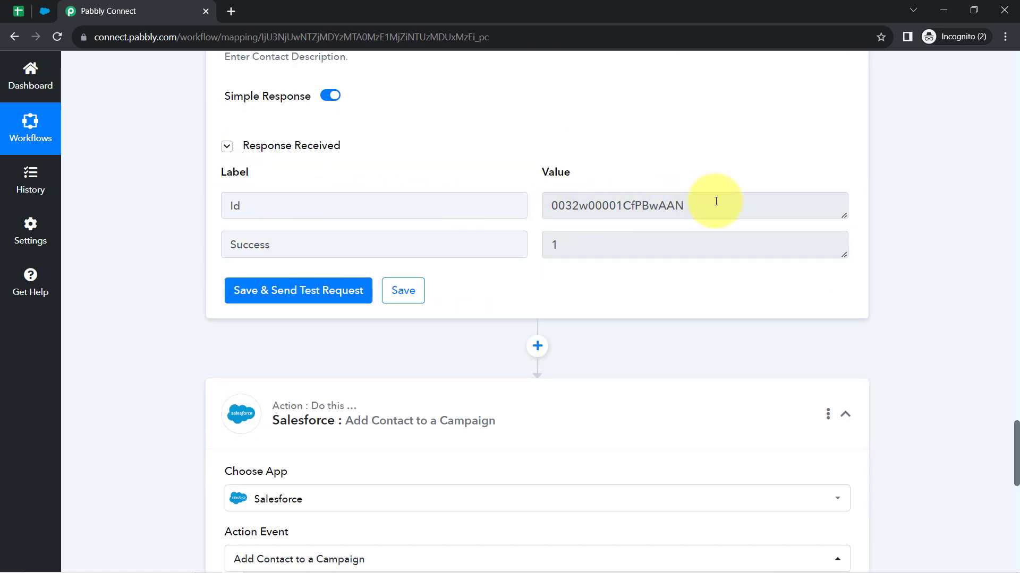
drag(714, 200, 518, 189)
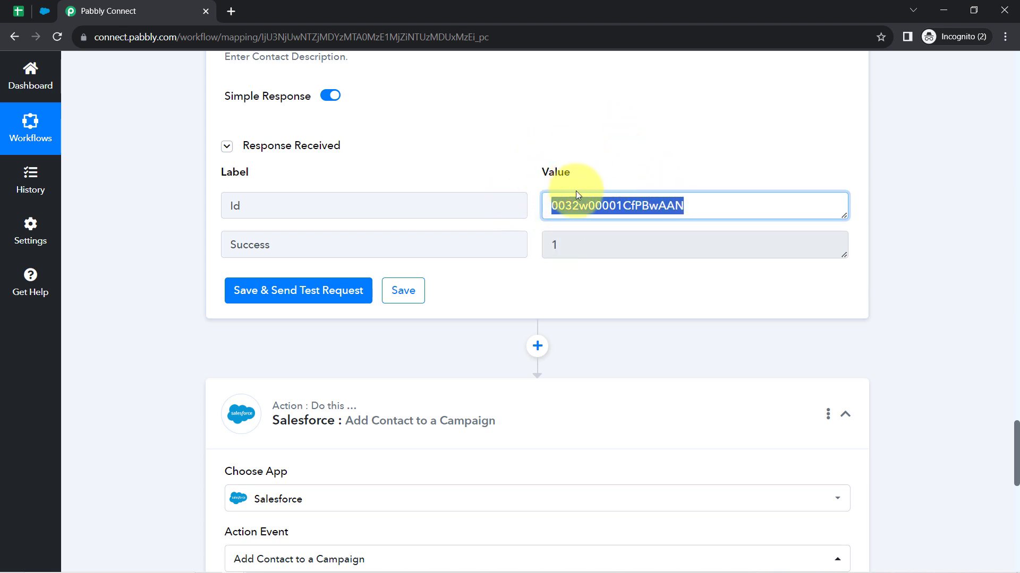
scroll(578, 233, down, 10)
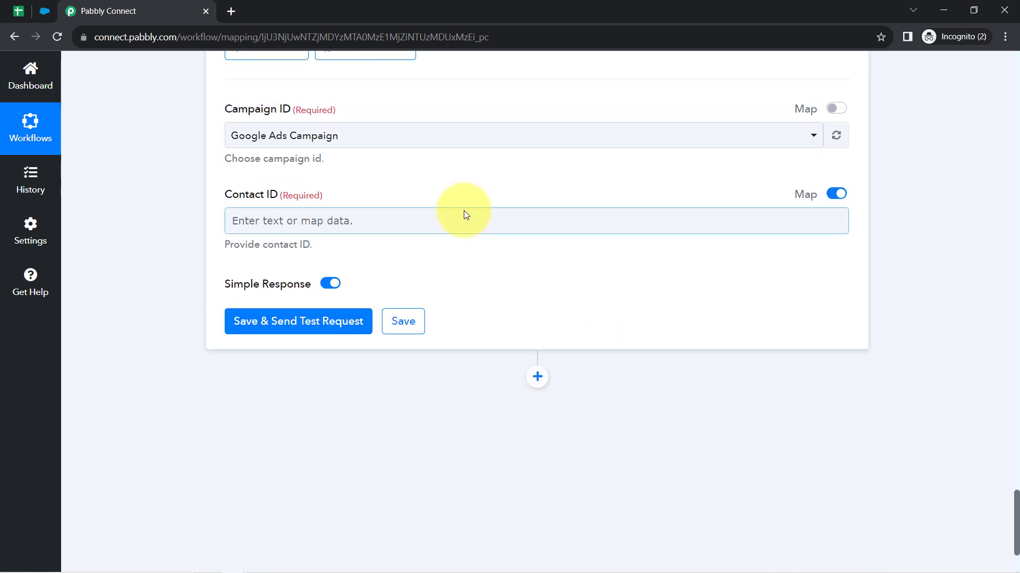
click(273, 220)
click(284, 379)
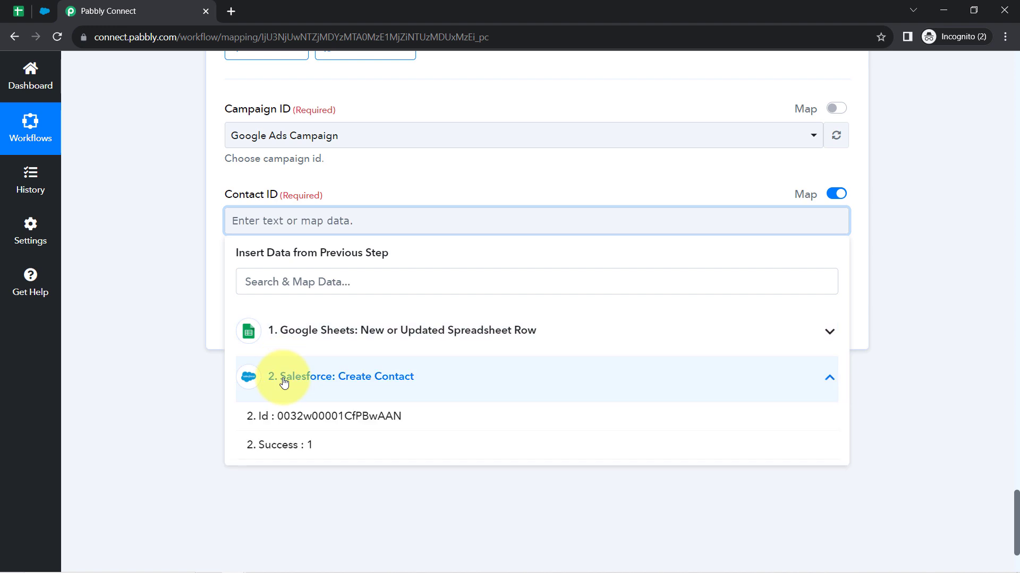
click(285, 415)
click(152, 284)
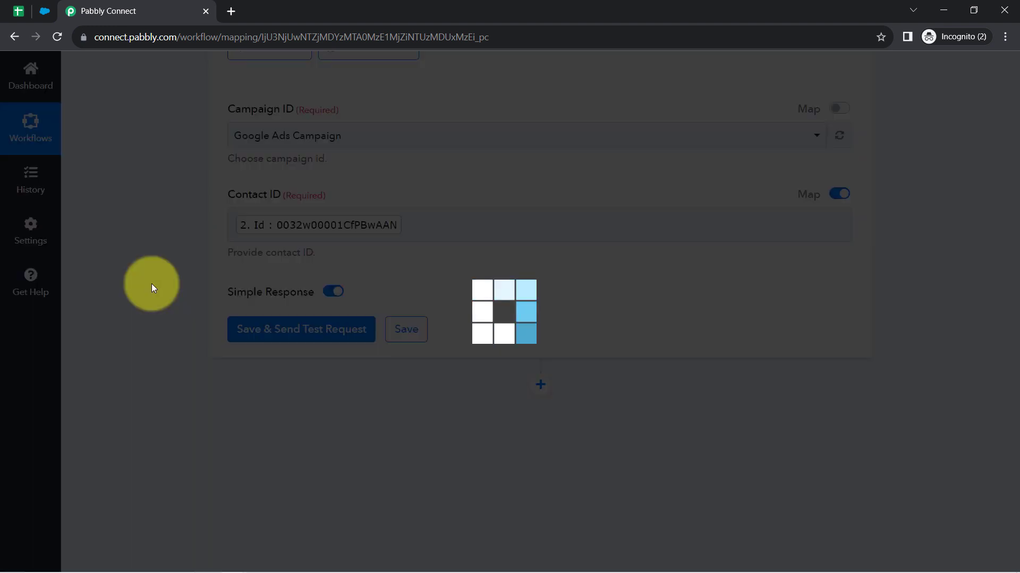
Check the Campaign Members list in Salesforce, return to Pabbly Connect, and save the campaign action with a test request.
click(45, 11)
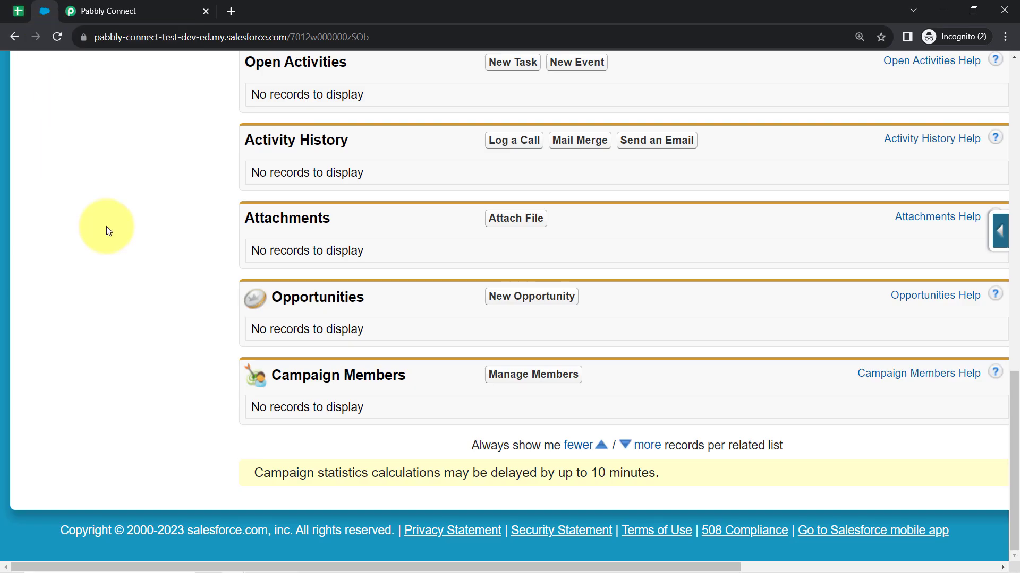
drag(270, 376, 393, 375)
click(119, 5)
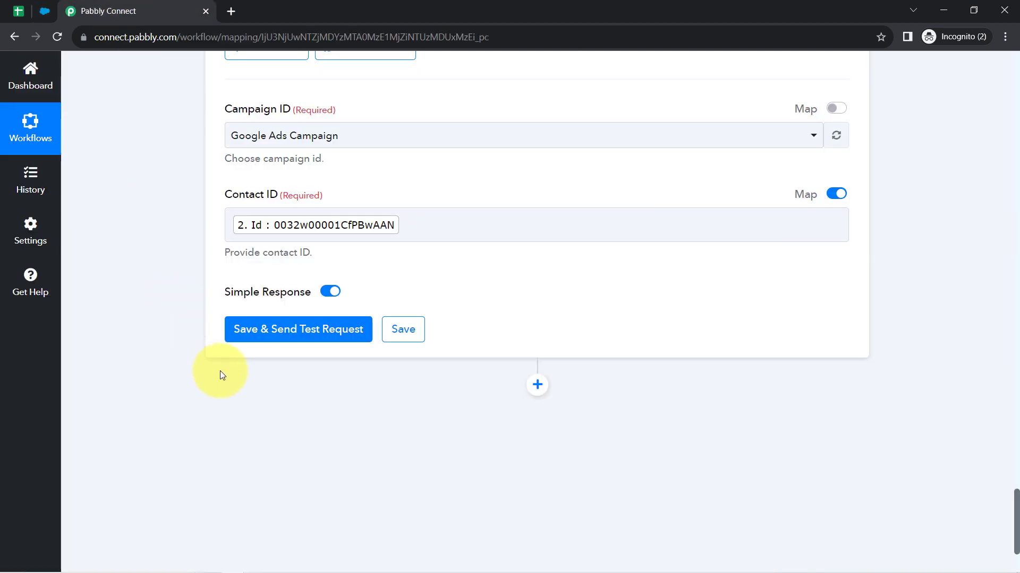
click(298, 330)
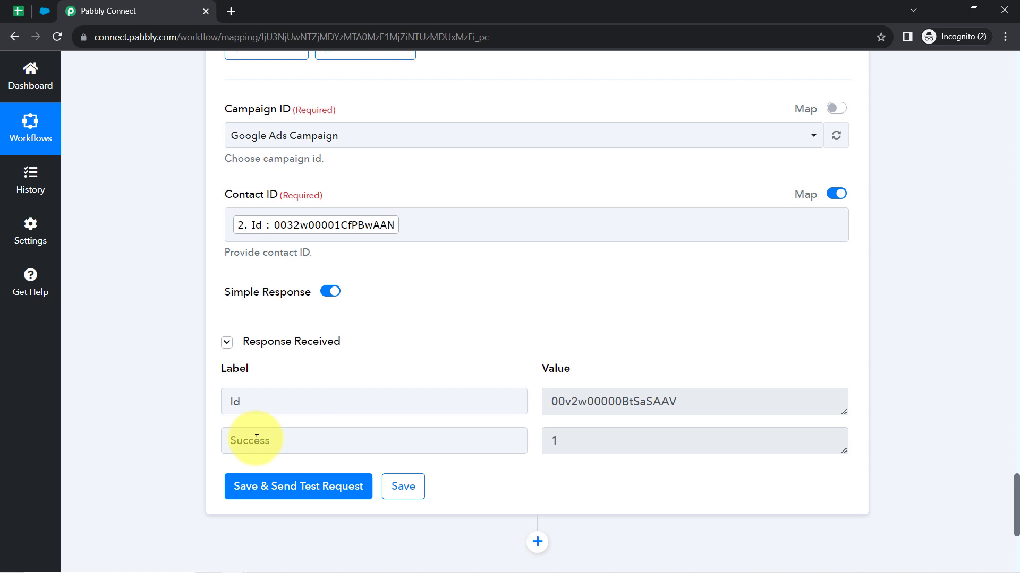
drag(256, 439, 273, 440)
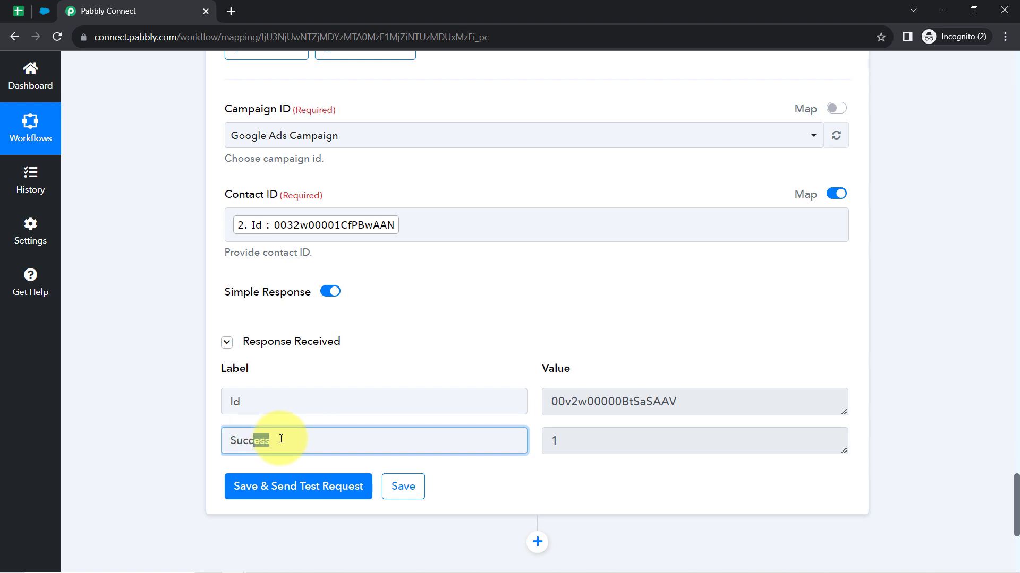
Switch to Salesforce, reload Google Ads Campaign and compare its Campaign Members and Contacts in Campaign with the leads in Google Sheets.
click(47, 11)
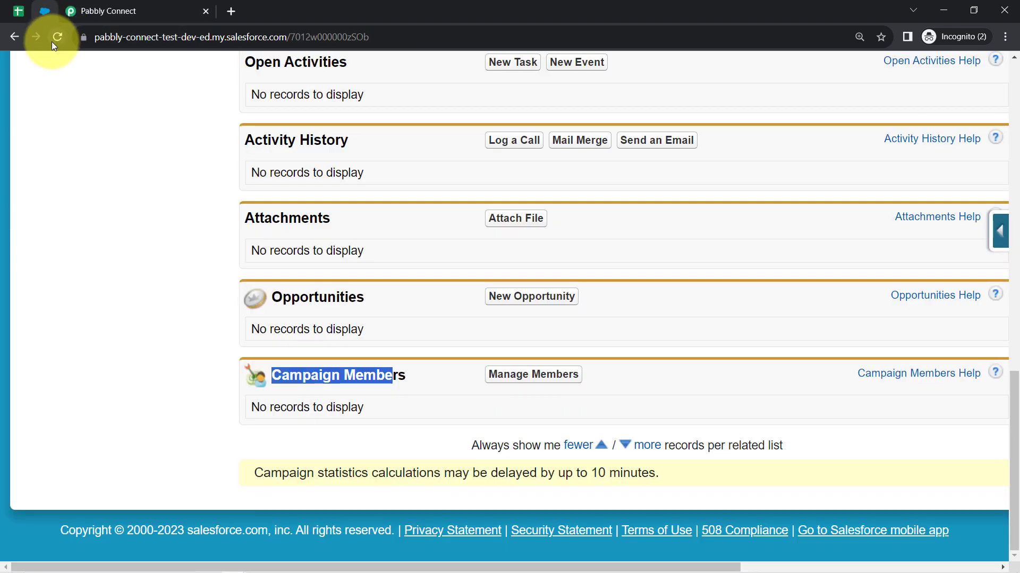
click(52, 41)
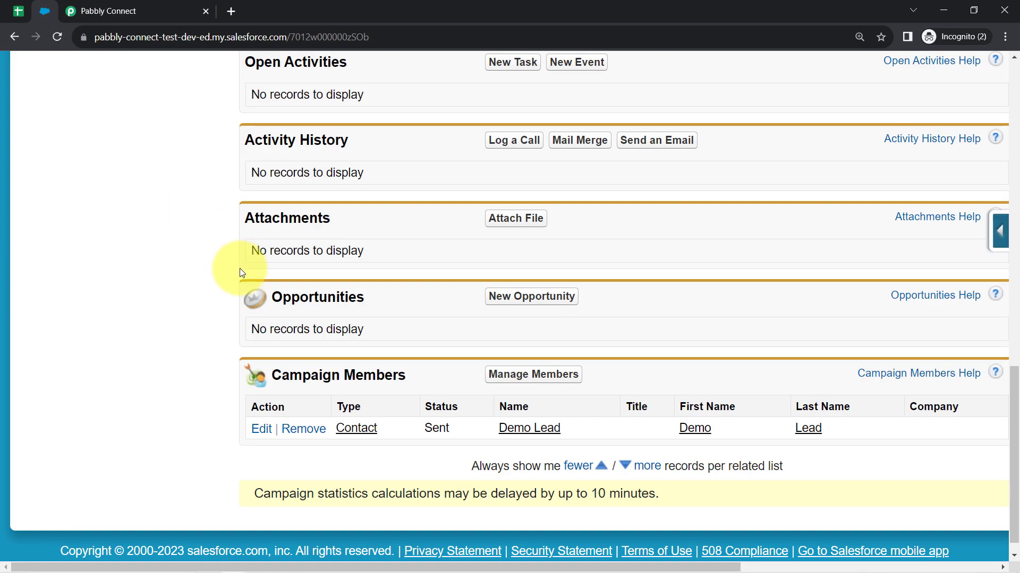
scroll(372, 340, down, 1)
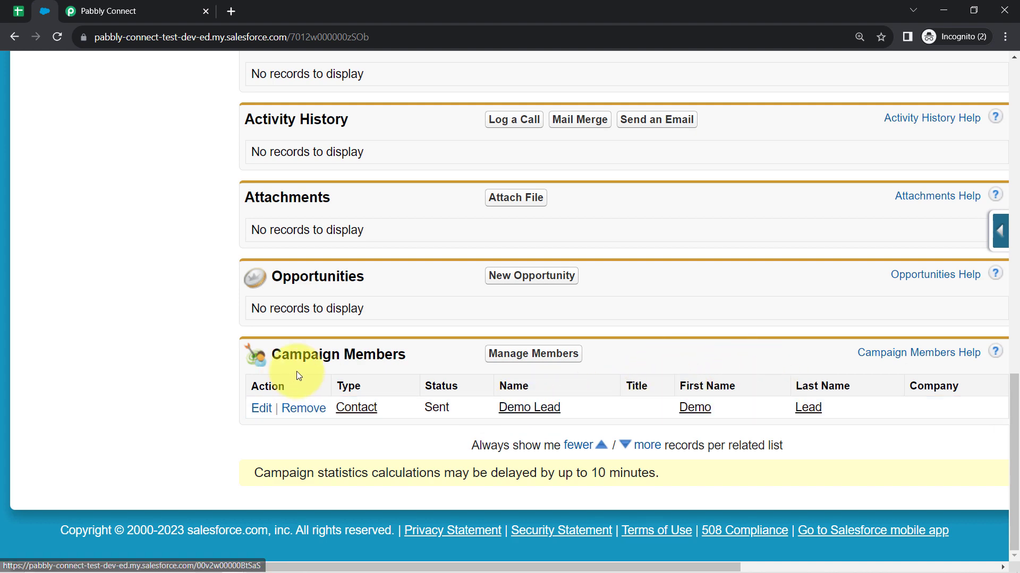
scroll(382, 336, up, 15)
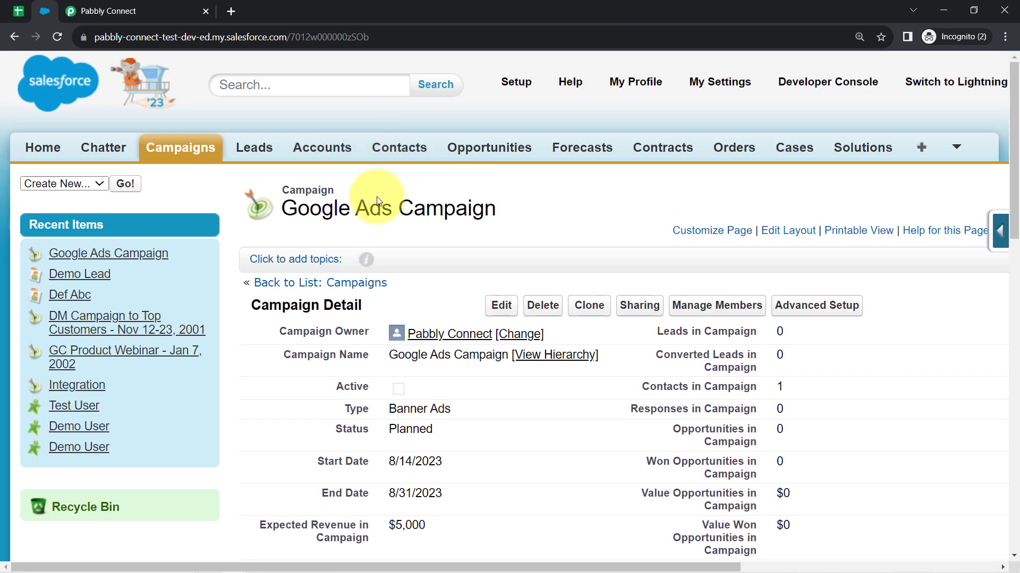
drag(311, 213, 506, 210)
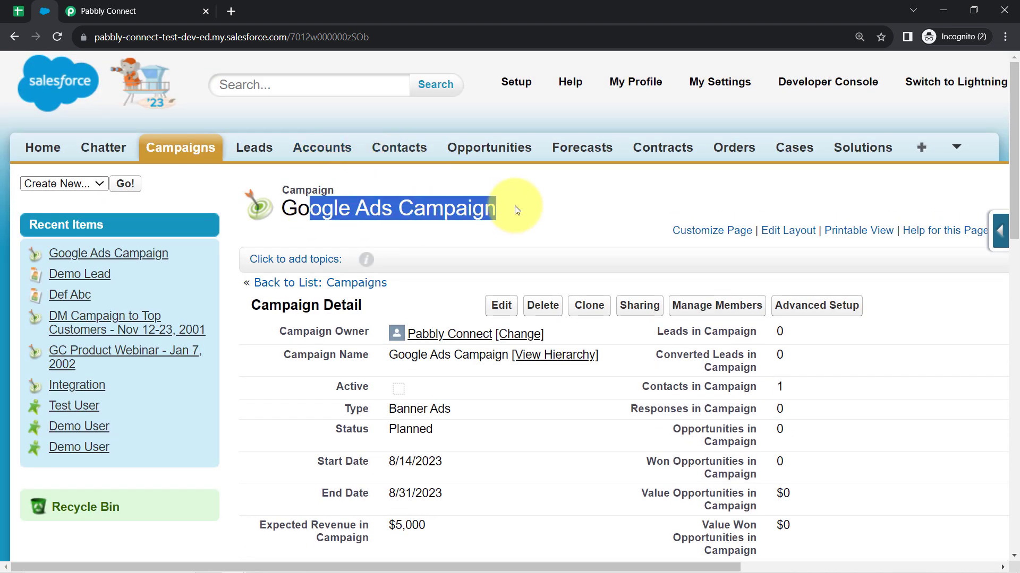
scroll(791, 361, down, 3)
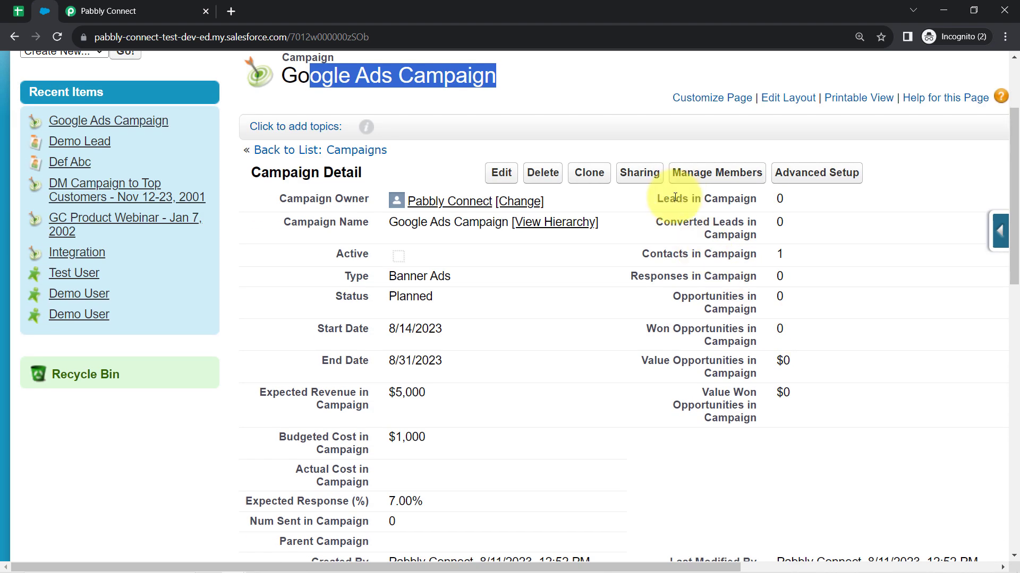
drag(673, 200, 756, 240)
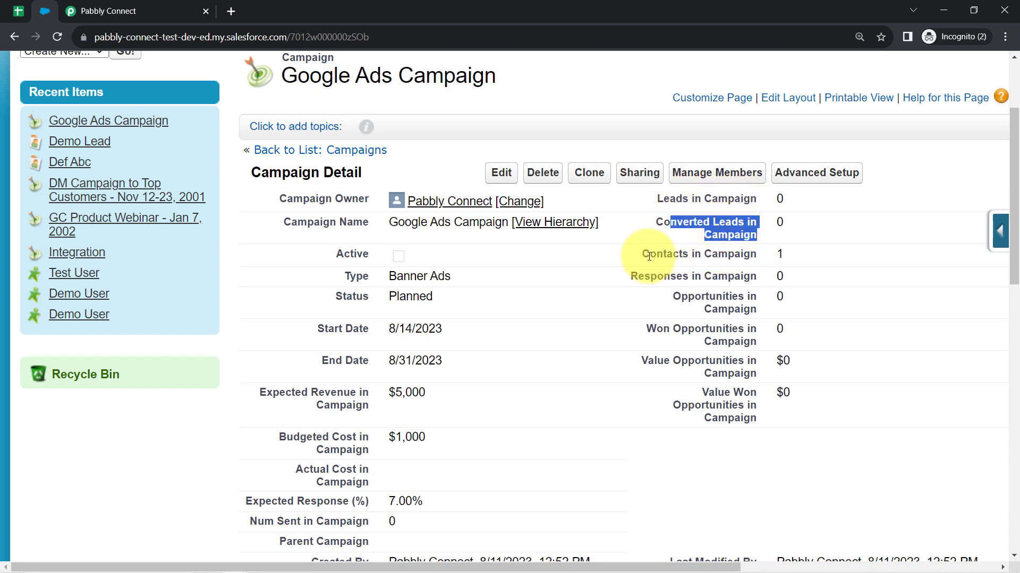
drag(648, 254, 737, 256)
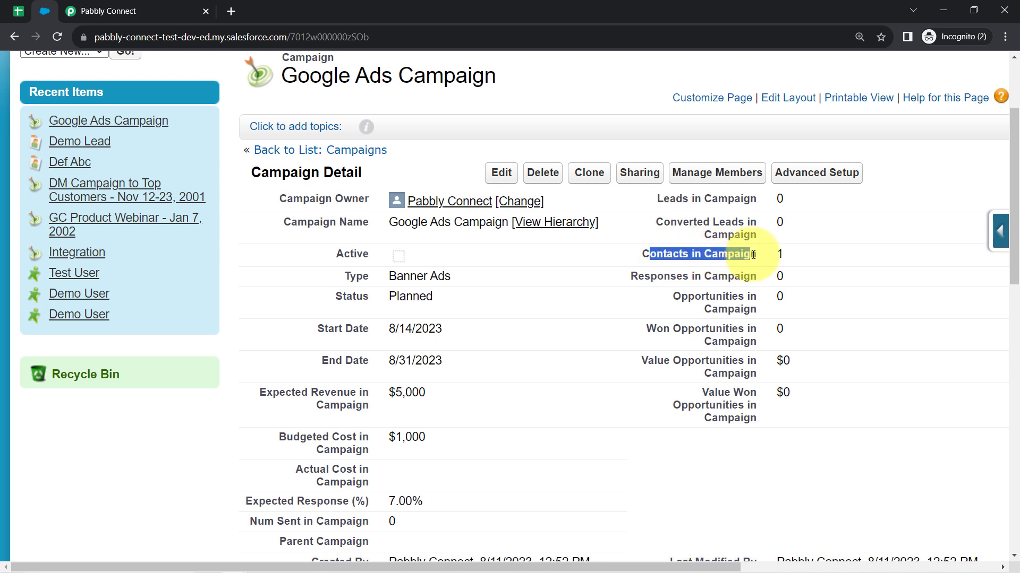
click(13, 7)
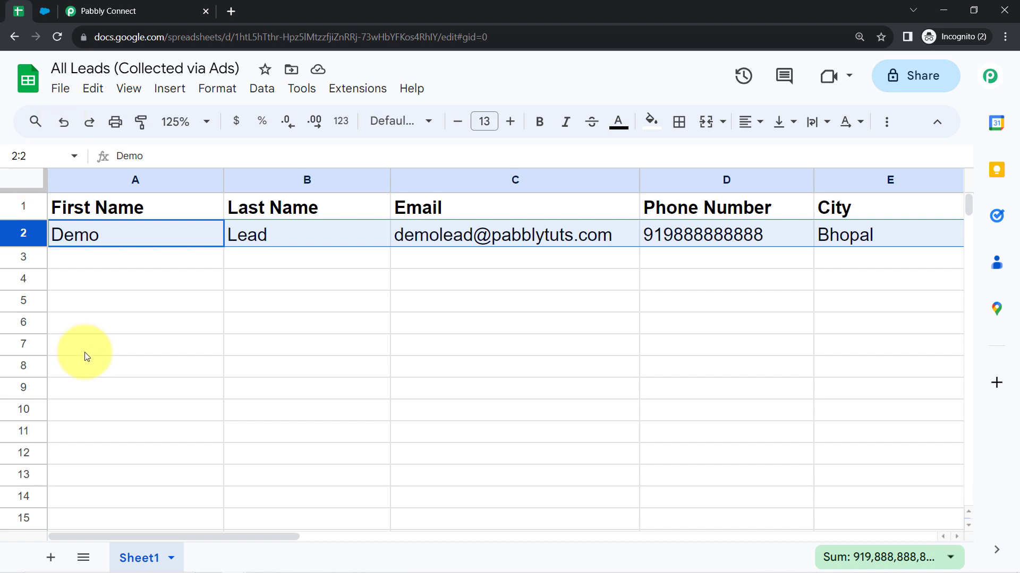
click(44, 6)
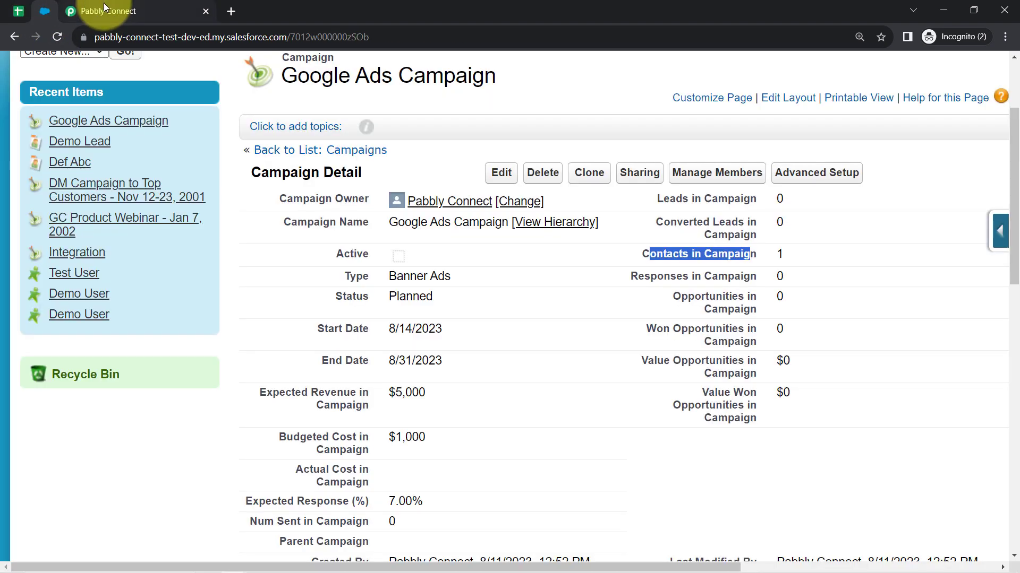
Switch back to Pabbly Connect and collapse the Google Sheets trigger and the Salesforce Create Contact action.
click(103, 5)
scroll(66, 268, up, 20)
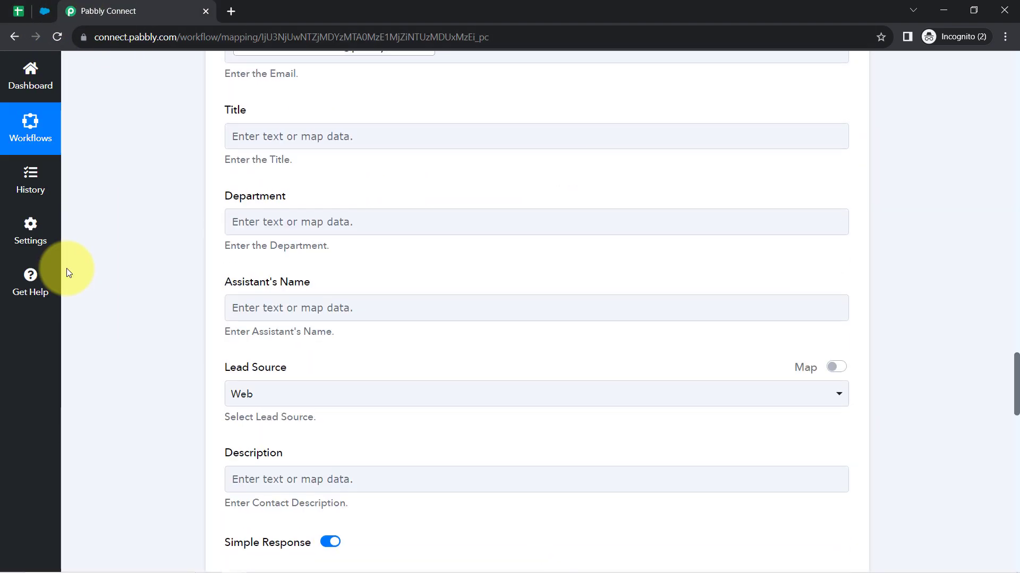
scroll(66, 269, up, 15)
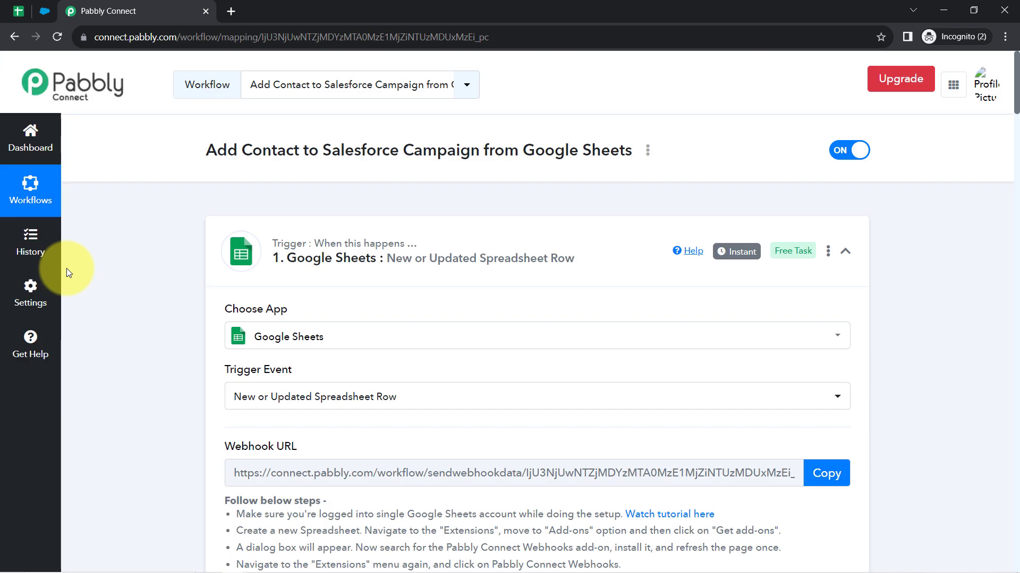
click(312, 245)
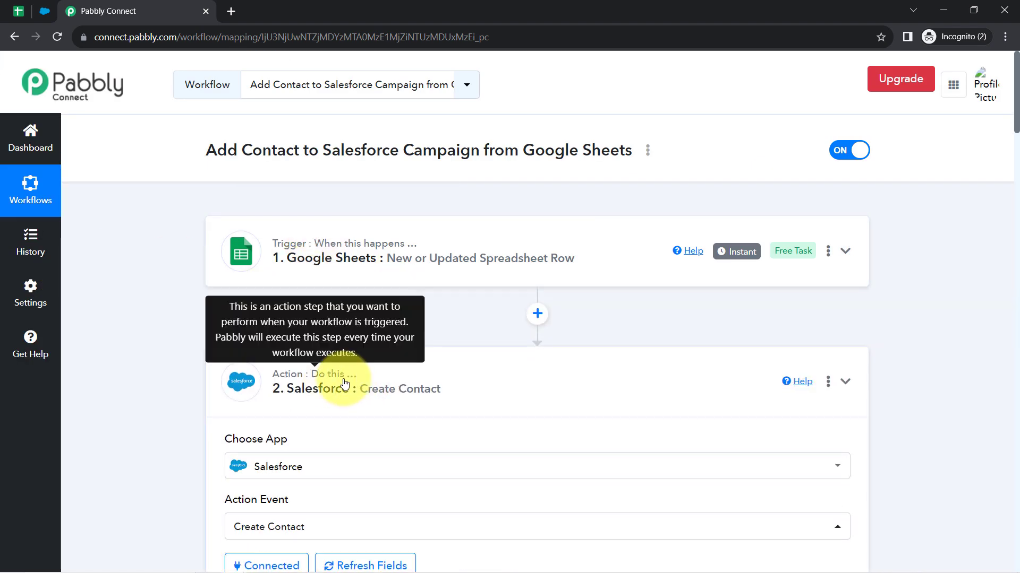
click(336, 387)
scroll(375, 325, down, 5)
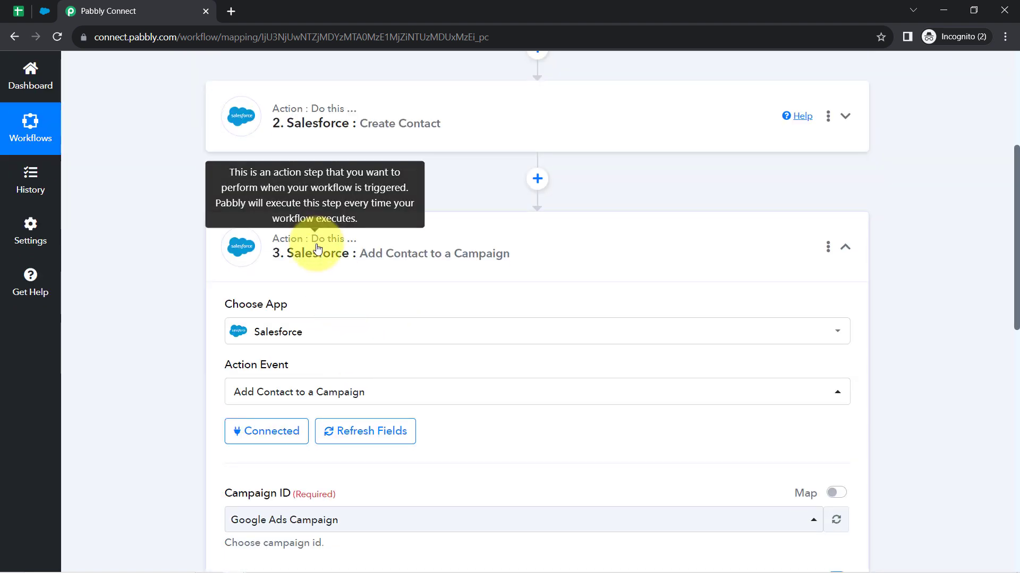
Collapse the Add Contact to a Campaign action, and copy the share link of the Add Contact to Salesforce Campaign from Google Sheets workflow.
click(317, 248)
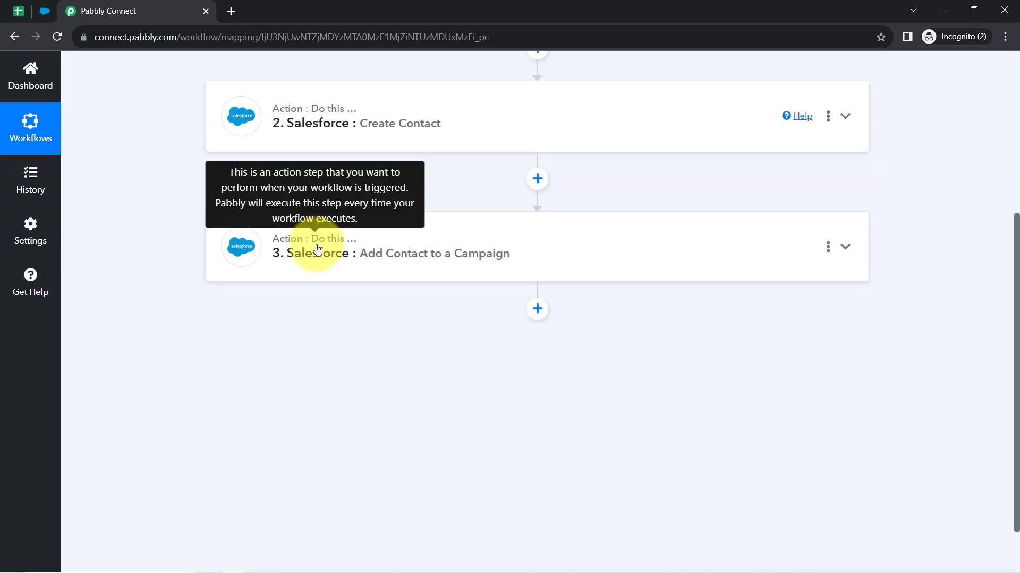
scroll(374, 311, up, 5)
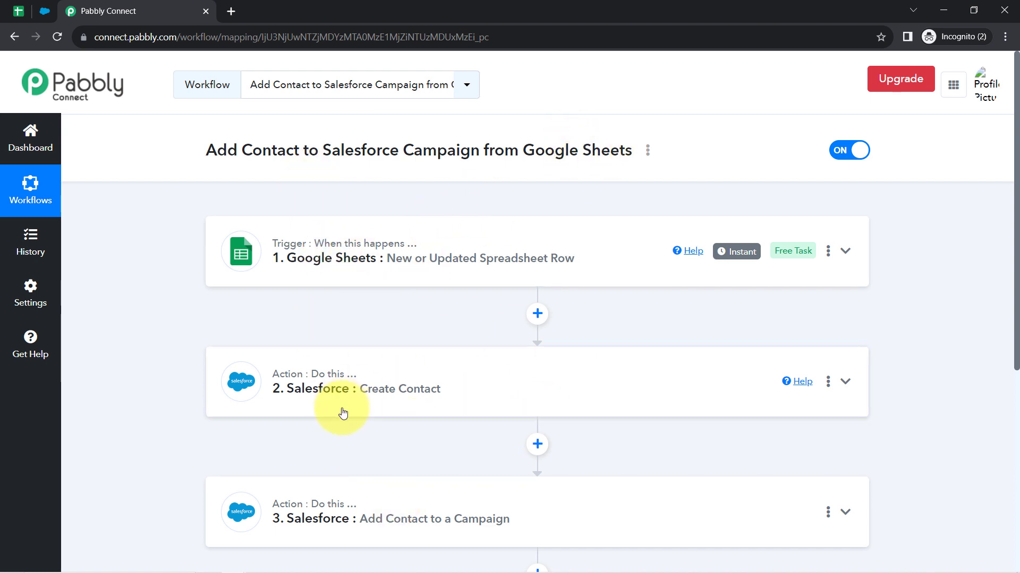
click(647, 151)
click(526, 219)
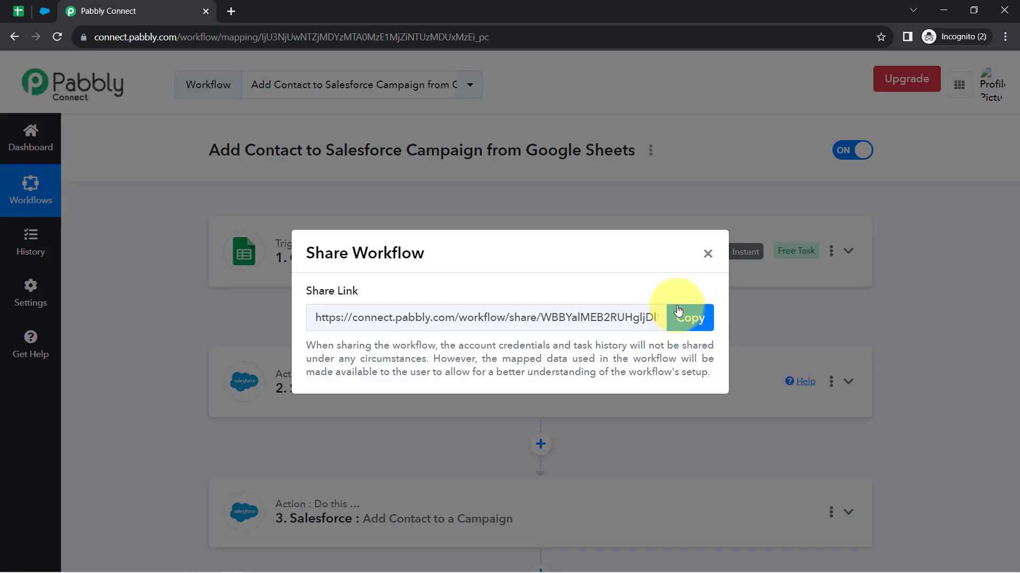
click(678, 313)
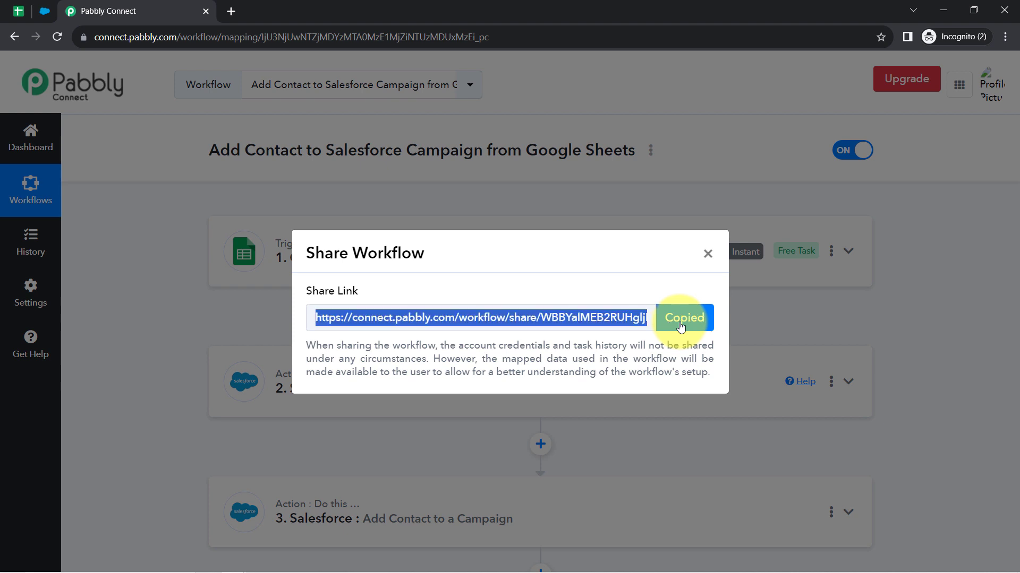
click(705, 256)
scroll(519, 344, down, 2)
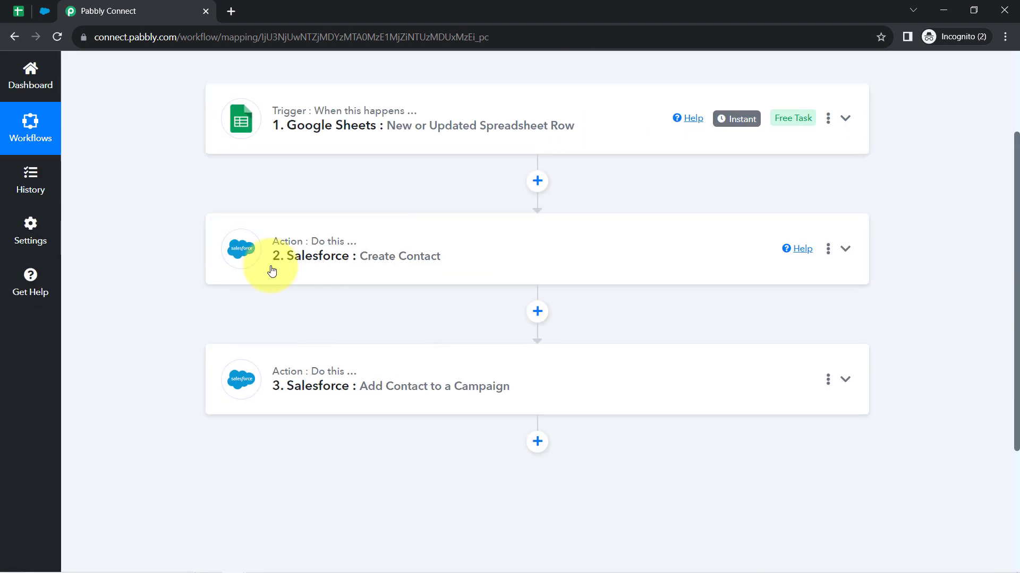
scroll(355, 299, up, 2)
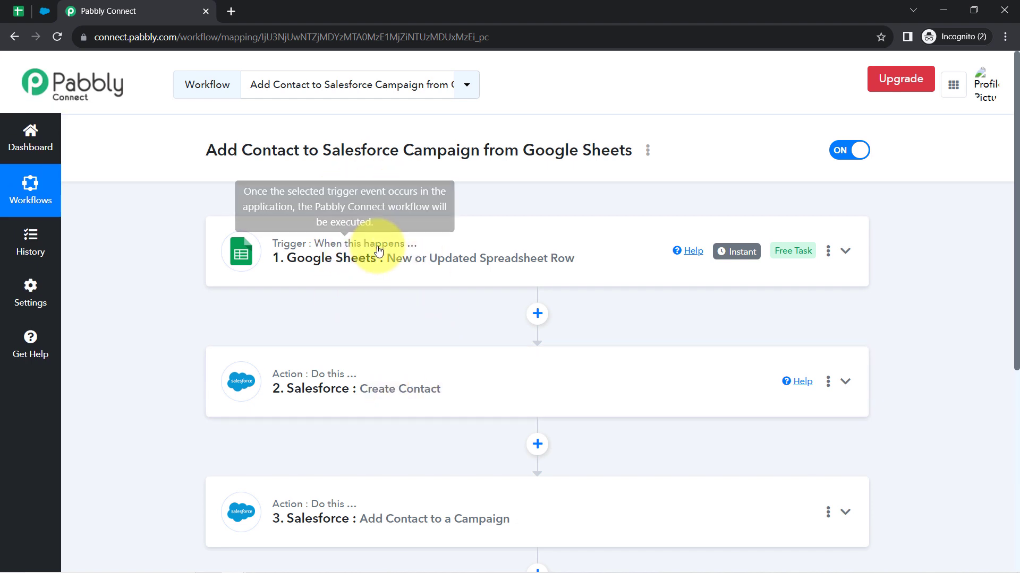